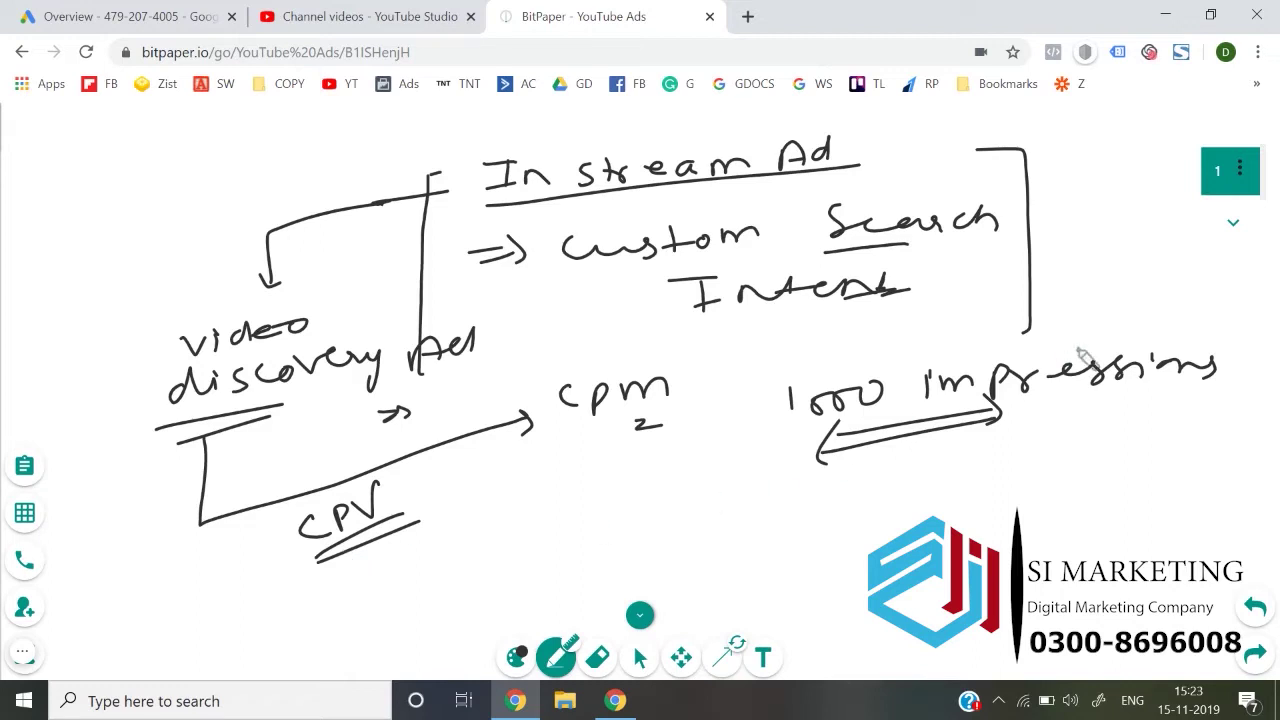
- On whiteboard page 2, handwrite "Custom Search Intent" with arrowed lines "Video discovery Ad" and "CPV", and draw a long line beneath them
click(1230, 228)
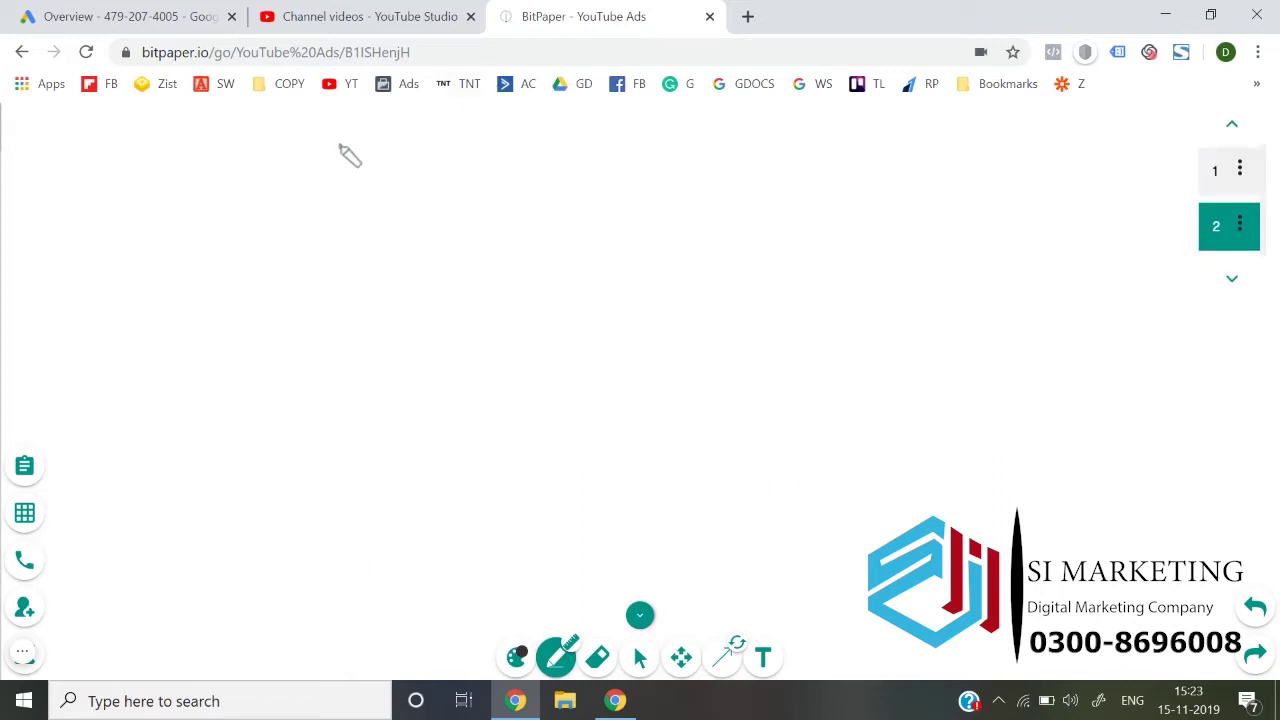
mouse_move(443, 188)
mouse_down()
mouse_move(474, 200)
mouse_move(511, 189)
mouse_move(537, 211)
mouse_move(697, 177)
mouse_move(877, 191)
mouse_move(975, 165)
mouse_up()
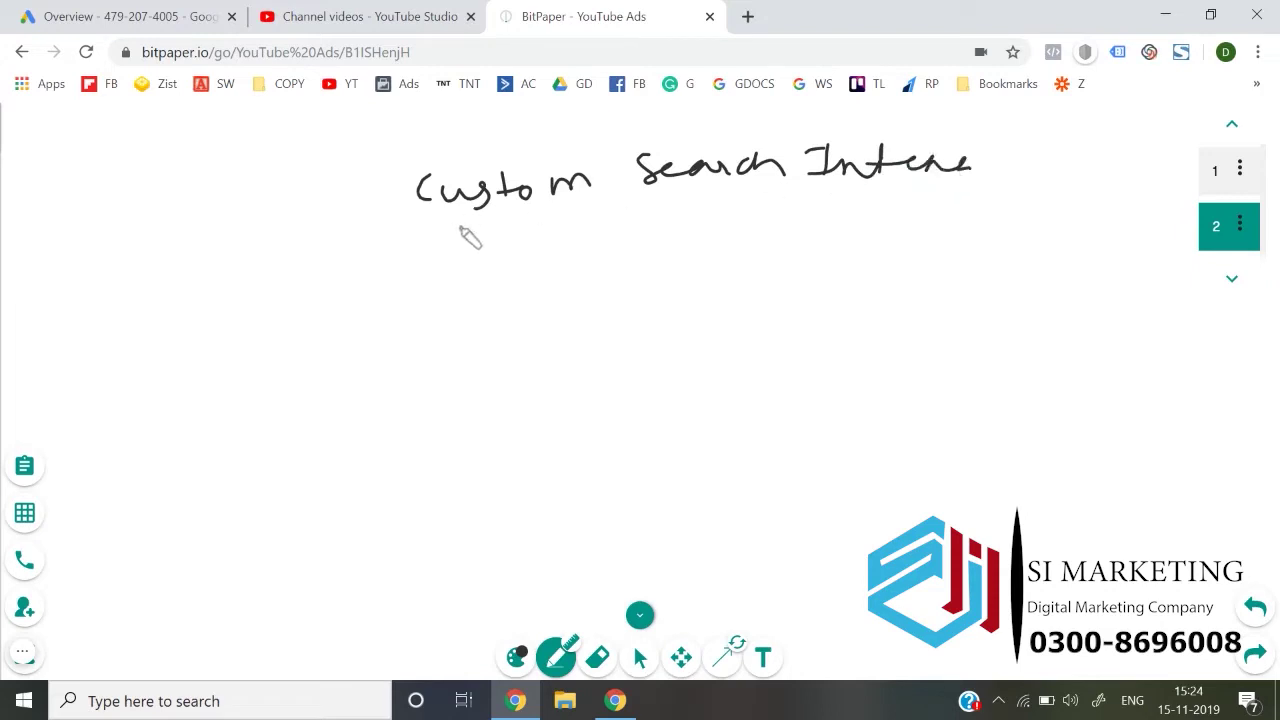
mouse_move(347, 258)
mouse_down()
mouse_move(394, 263)
mouse_move(378, 278)
mouse_up()
mouse_move(468, 256)
mouse_down()
mouse_move(471, 277)
mouse_move(500, 257)
mouse_move(546, 277)
mouse_move(605, 254)
mouse_move(846, 226)
mouse_move(951, 249)
mouse_move(997, 235)
mouse_move(930, 248)
mouse_up()
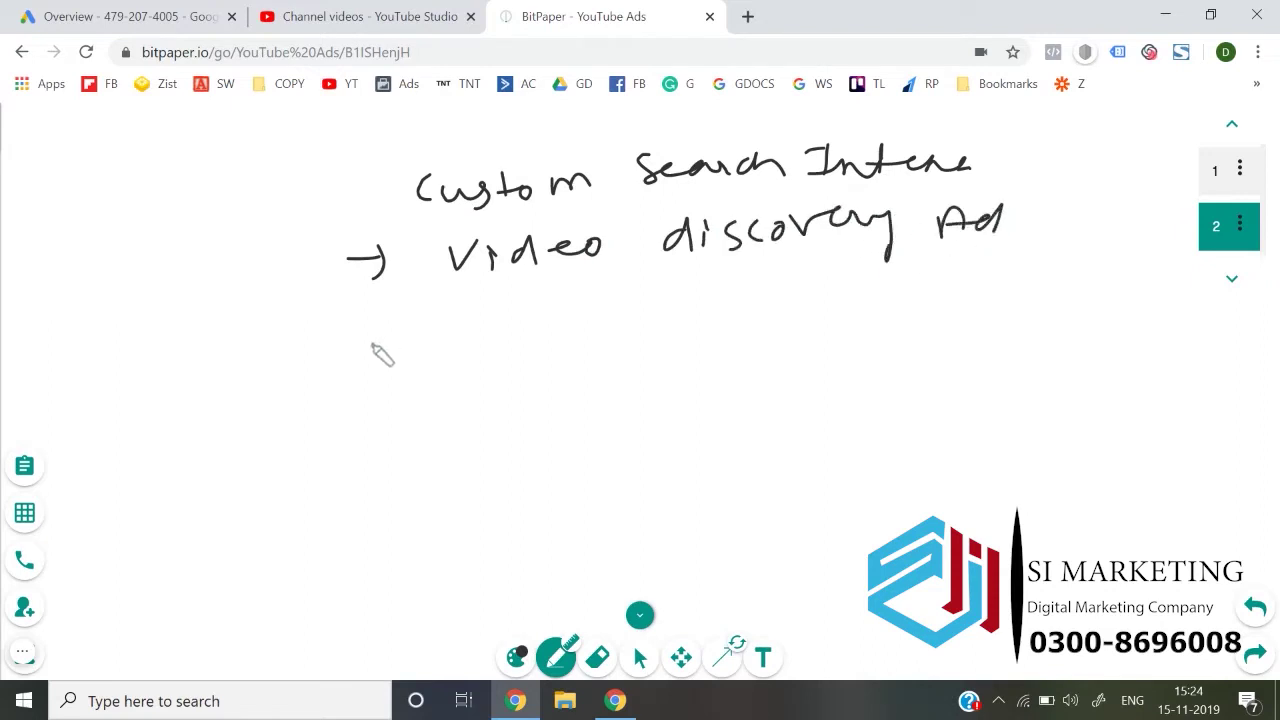
drag(358, 345, 418, 343)
mouse_move(500, 322)
mouse_down()
mouse_move(530, 345)
mouse_move(590, 298)
mouse_up()
drag(353, 402, 944, 338)
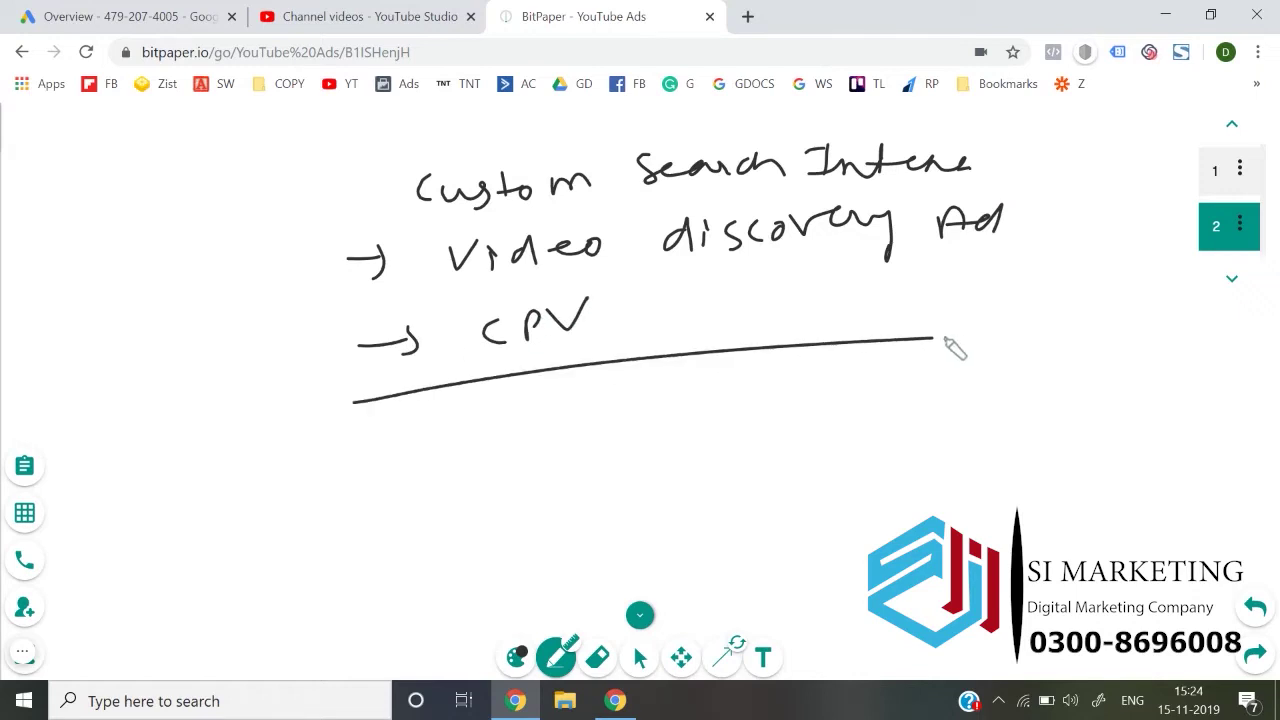
- Switch to Google Ads and start a new campaign from the account's campaign list
click(100, 14)
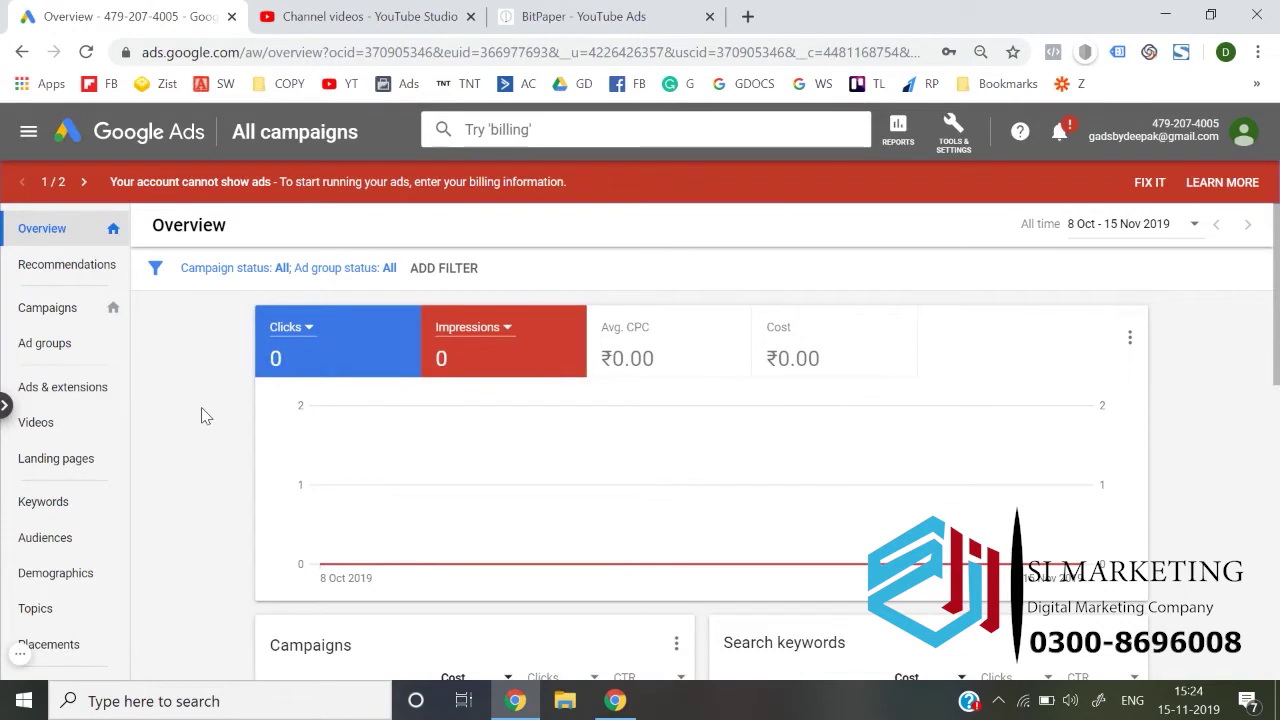
click(62, 310)
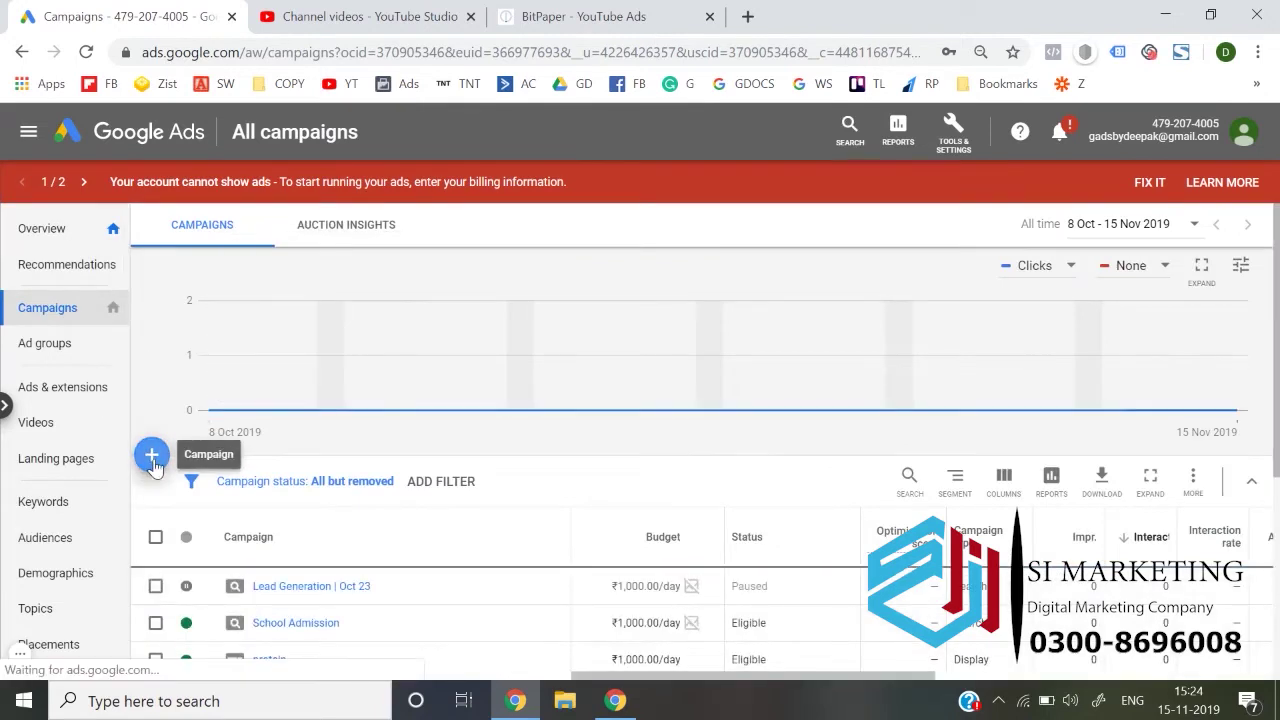
click(152, 458)
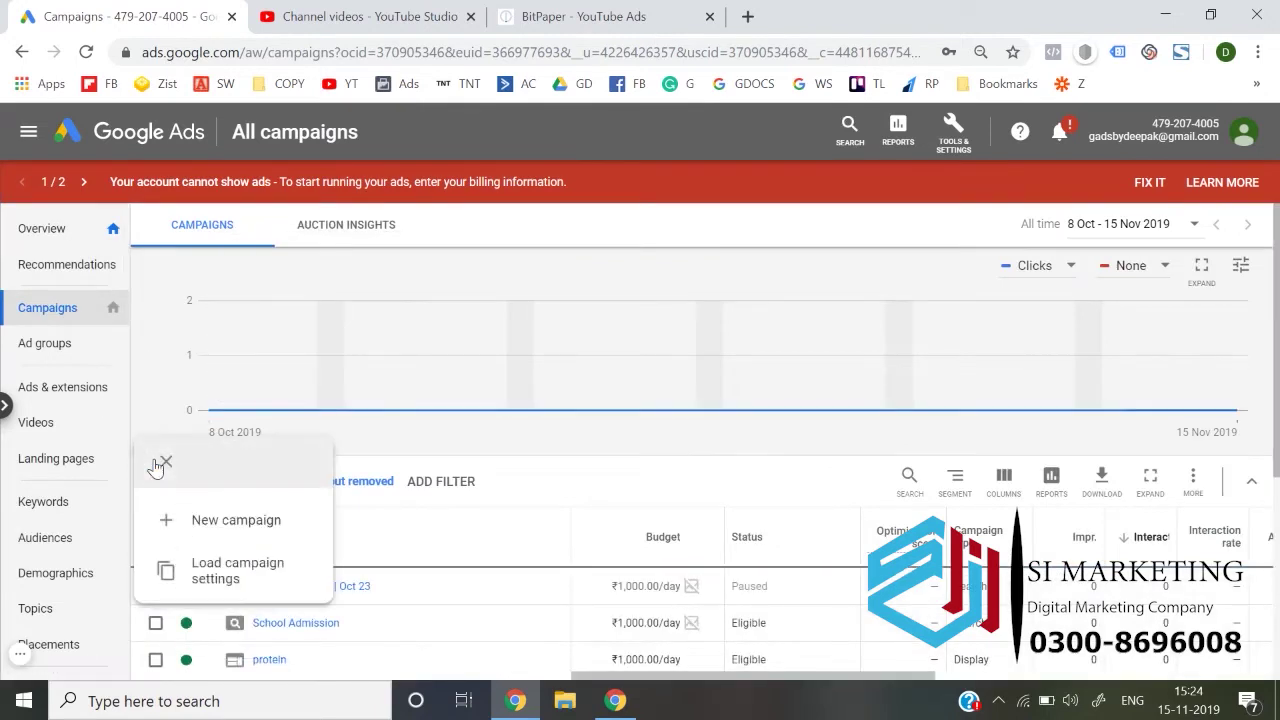
click(280, 527)
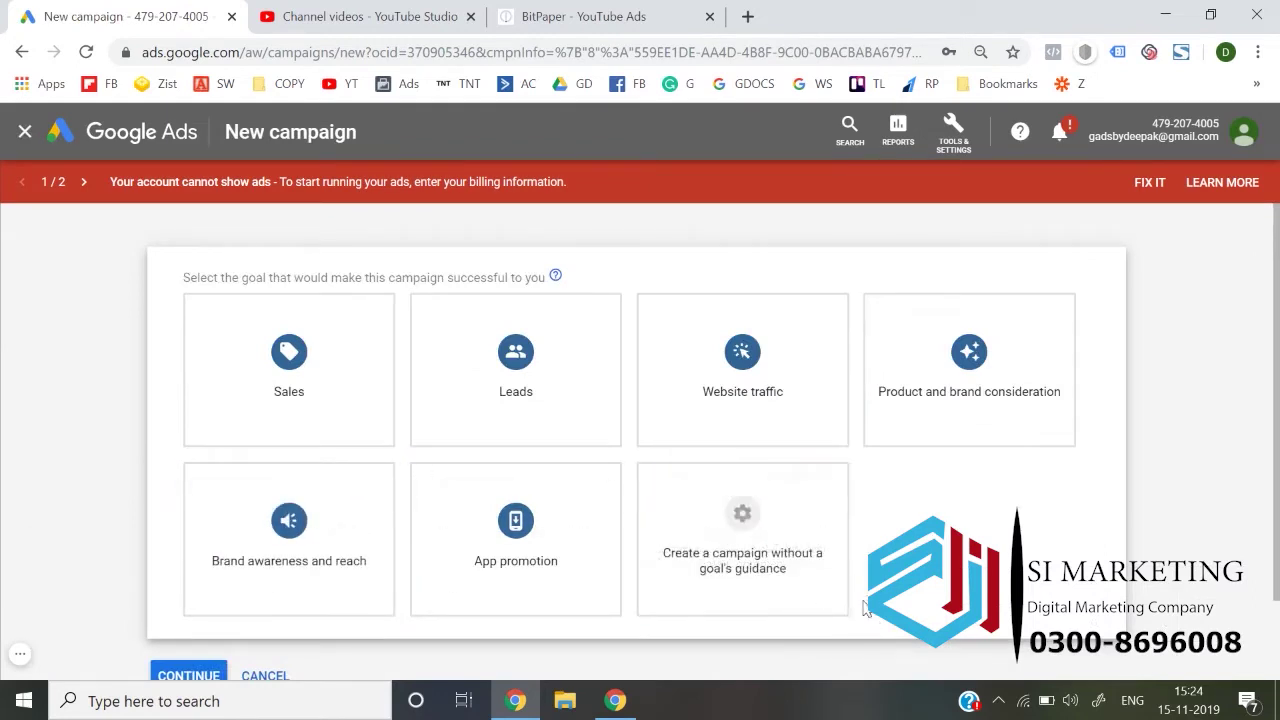
- Set up the campaign without a goal's guidance as a Video campaign, keep the Custom video campaign subtype, and continue to its settings
scroll(727, 462, down, 2)
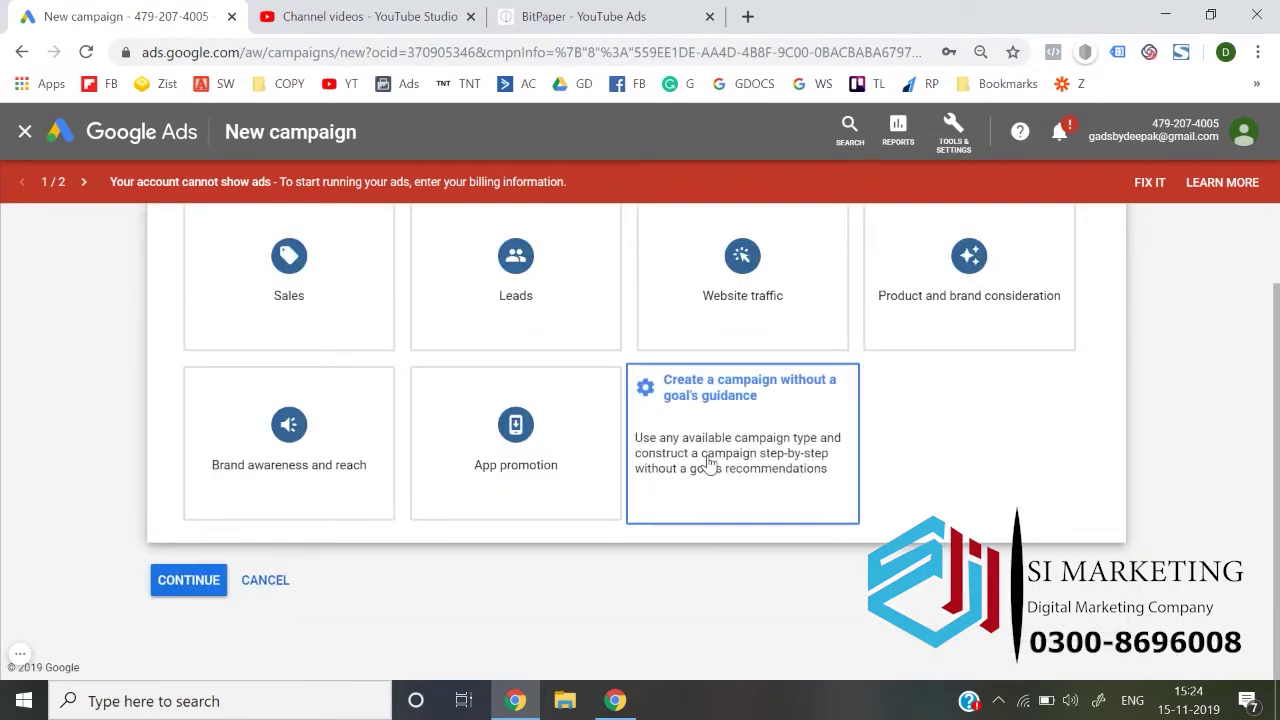
click(784, 408)
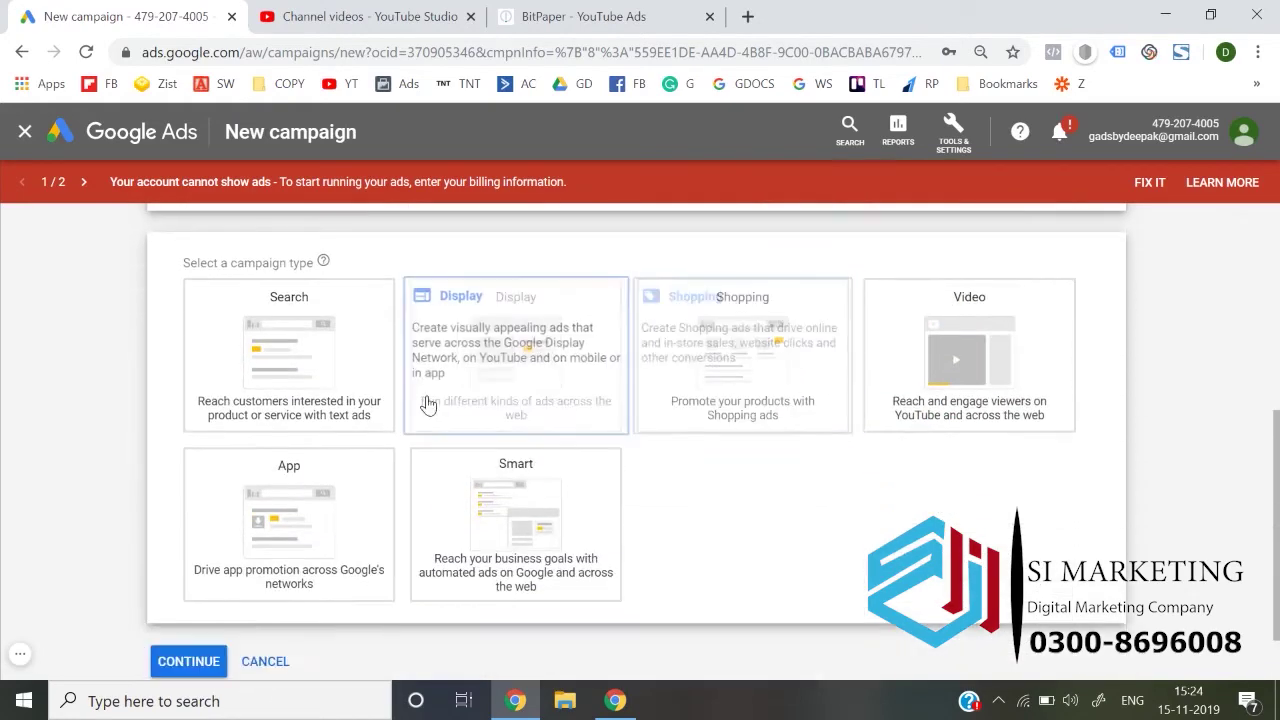
click(952, 367)
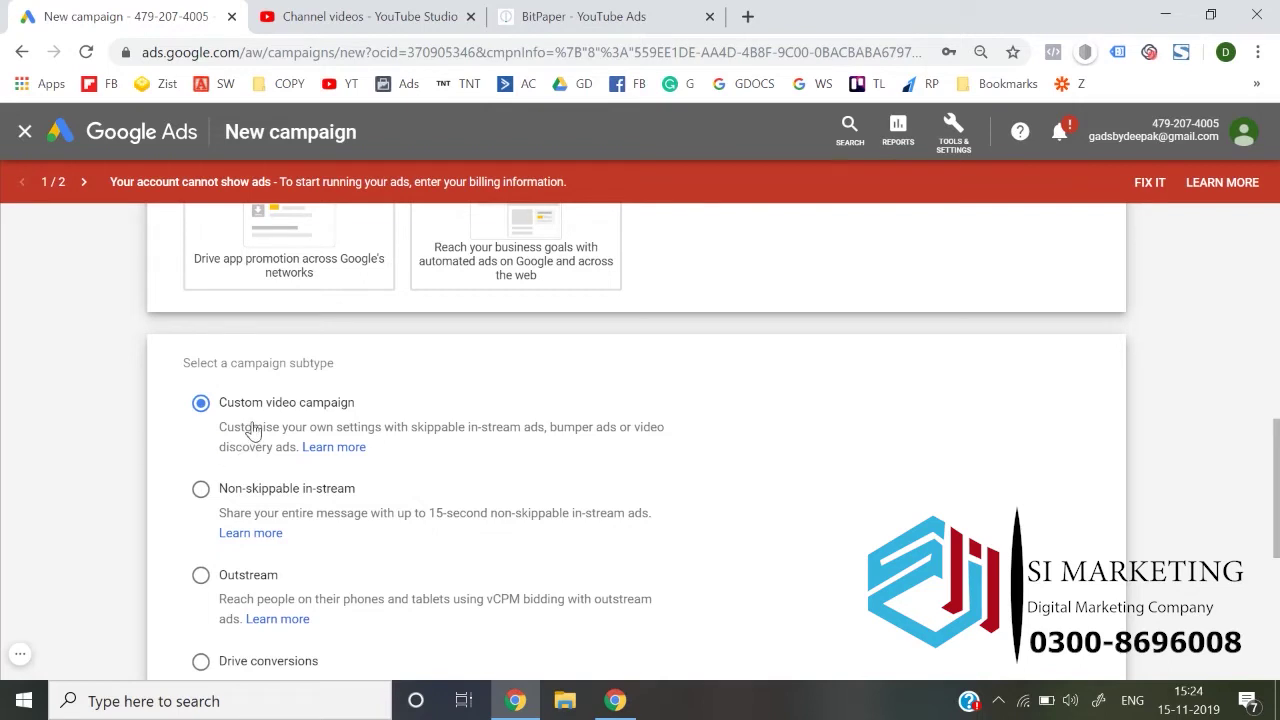
scroll(107, 443, down, 2)
scroll(106, 440, down, 1)
scroll(106, 440, up, 3)
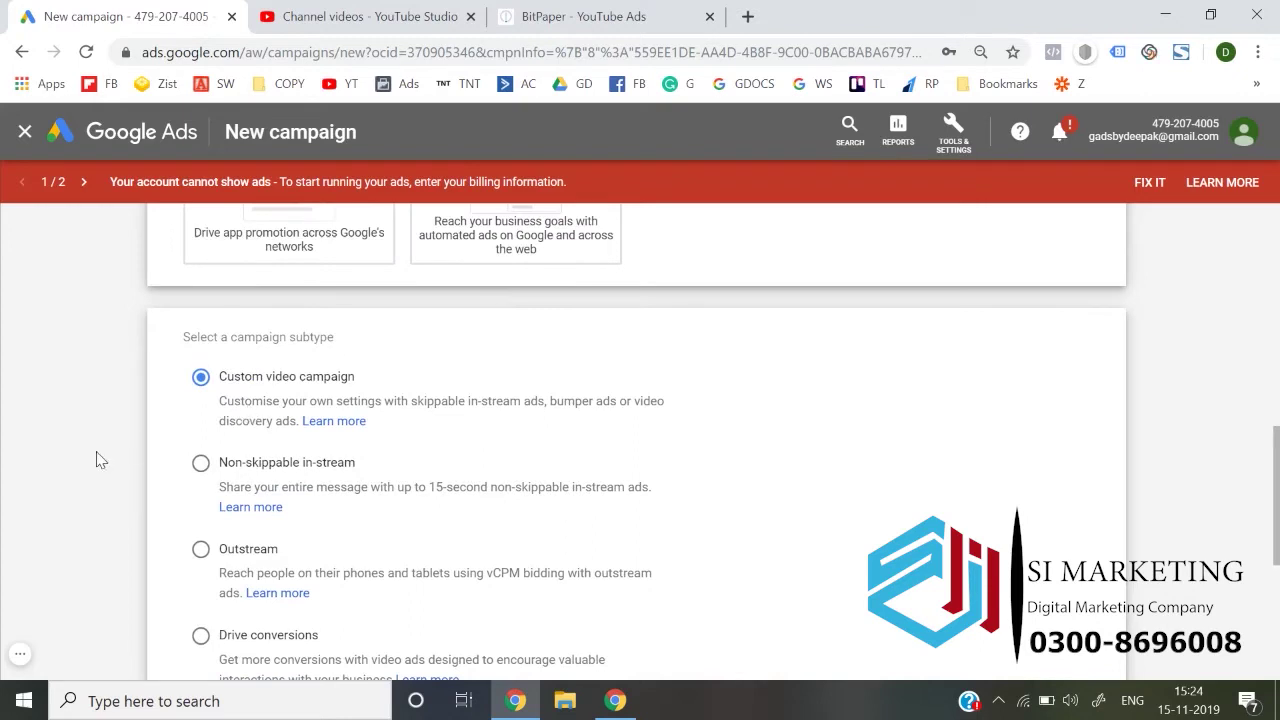
scroll(100, 460, down, 5)
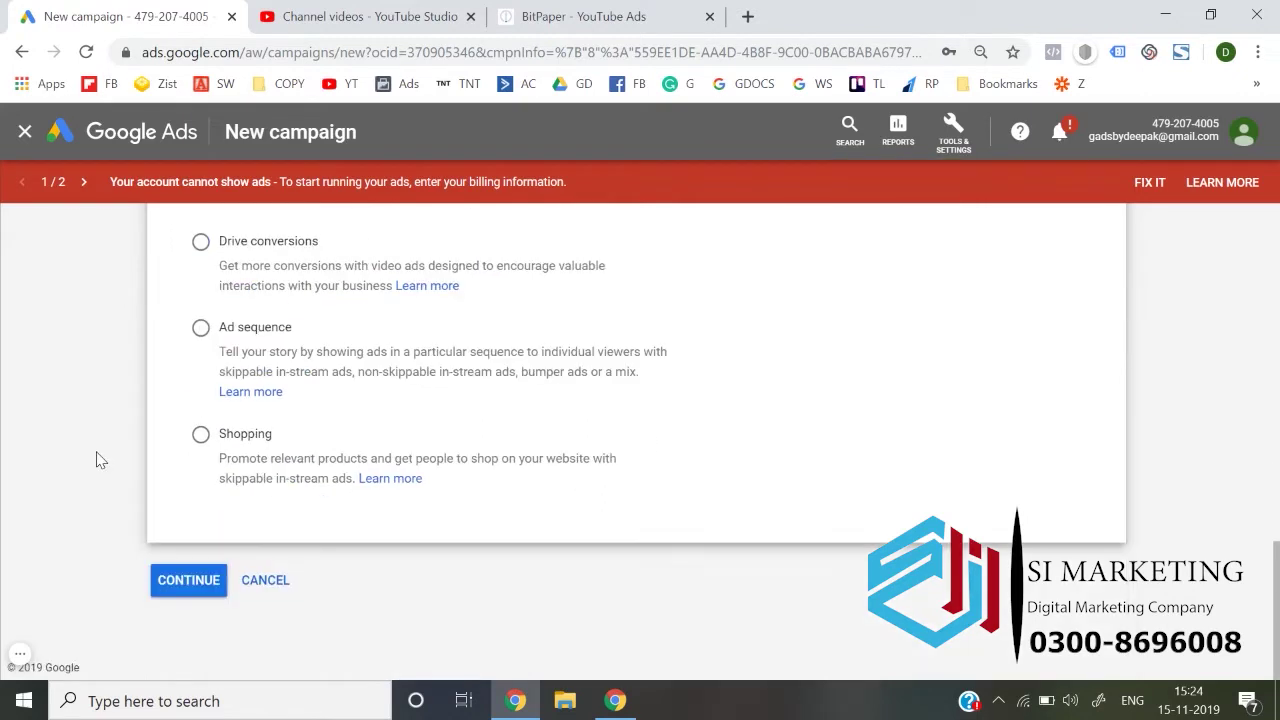
click(191, 598)
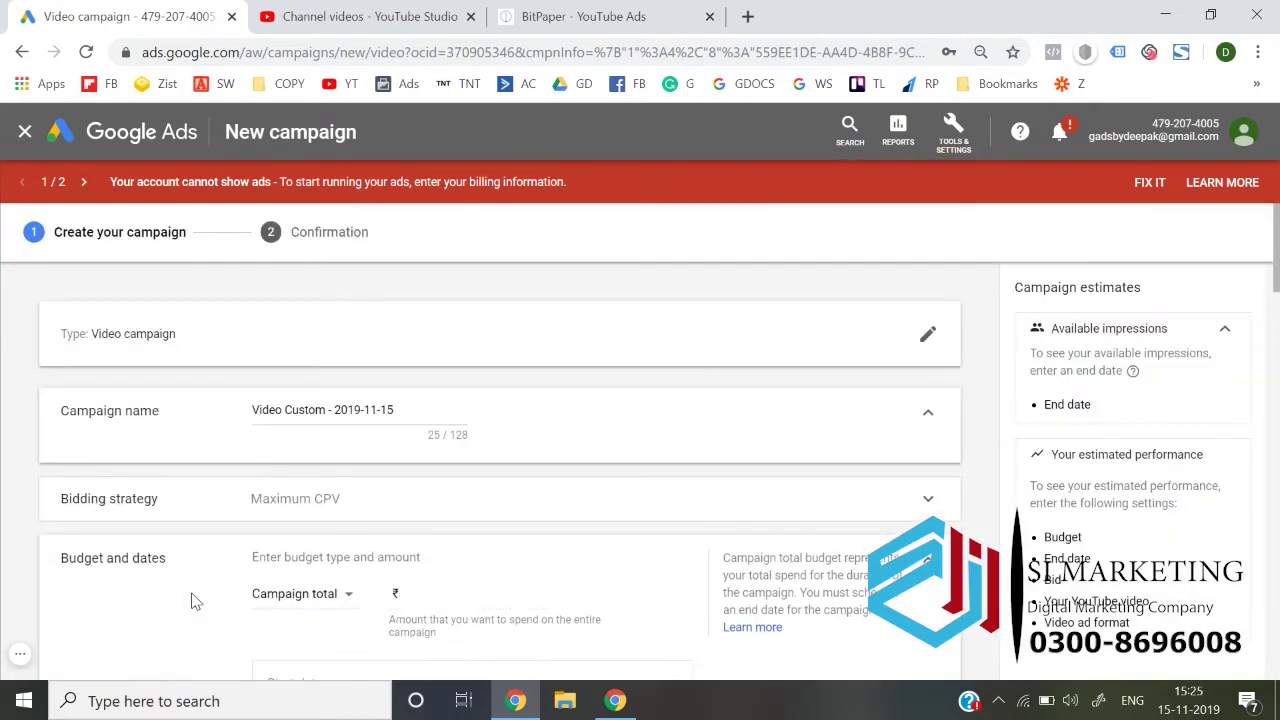
- Replace the campaign name with "Video Discovery | Custom Search"
click(424, 412)
key(ctrl+a)
key(BackSpace)
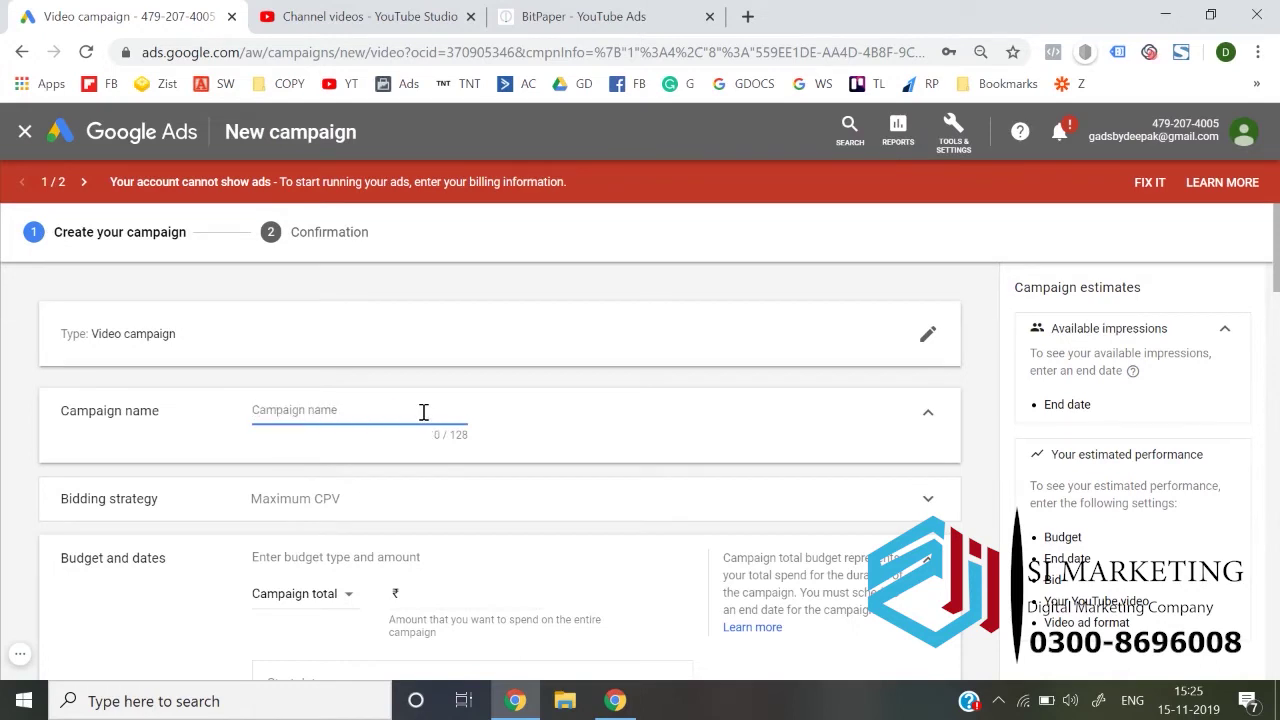
text(Video Du)
key(BackSpace)
text(iscovery | Custom )
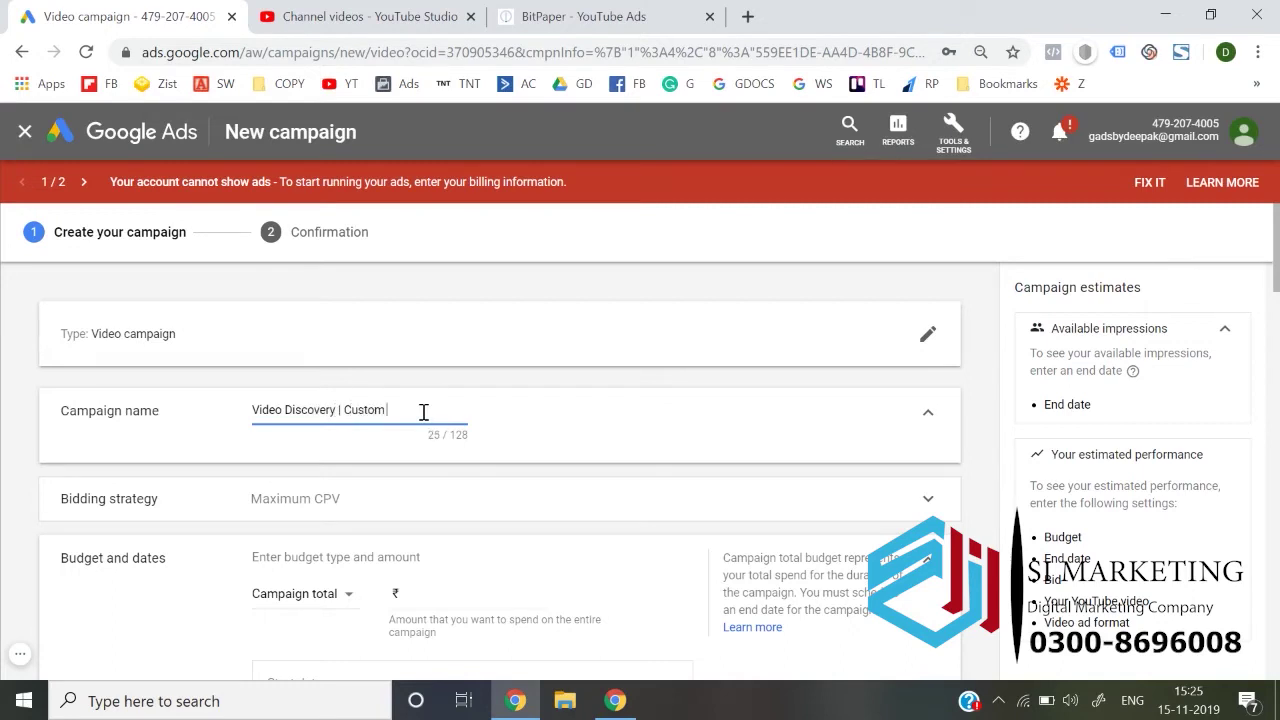
text(Search)
- Try the Target CPM bidding strategy for the campaign and return the selection to Maximum CPV
scroll(378, 407, down, 2)
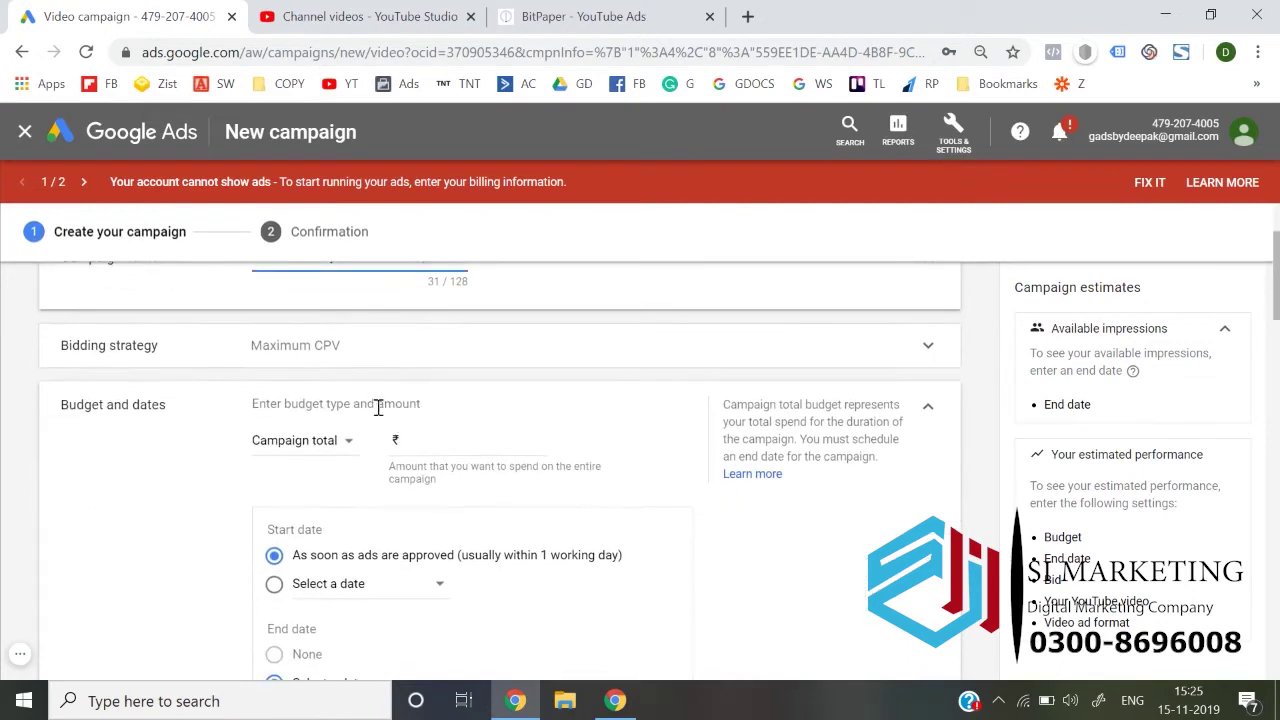
click(352, 350)
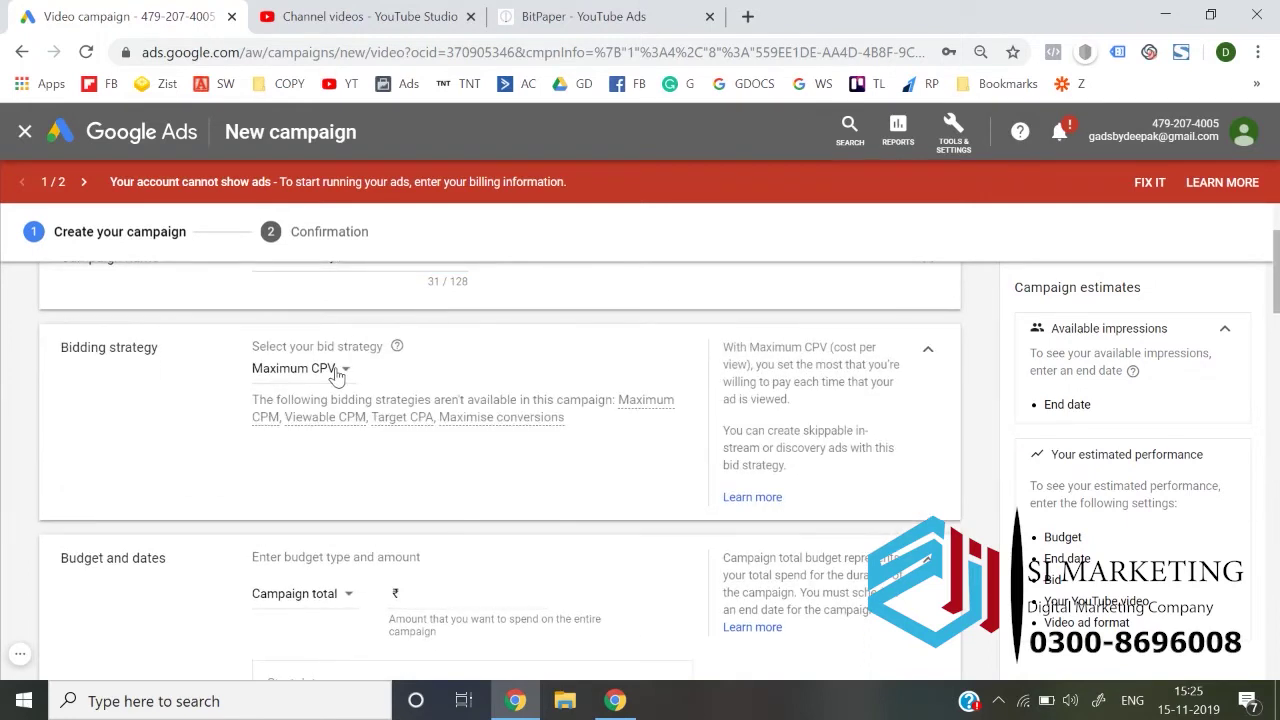
click(337, 372)
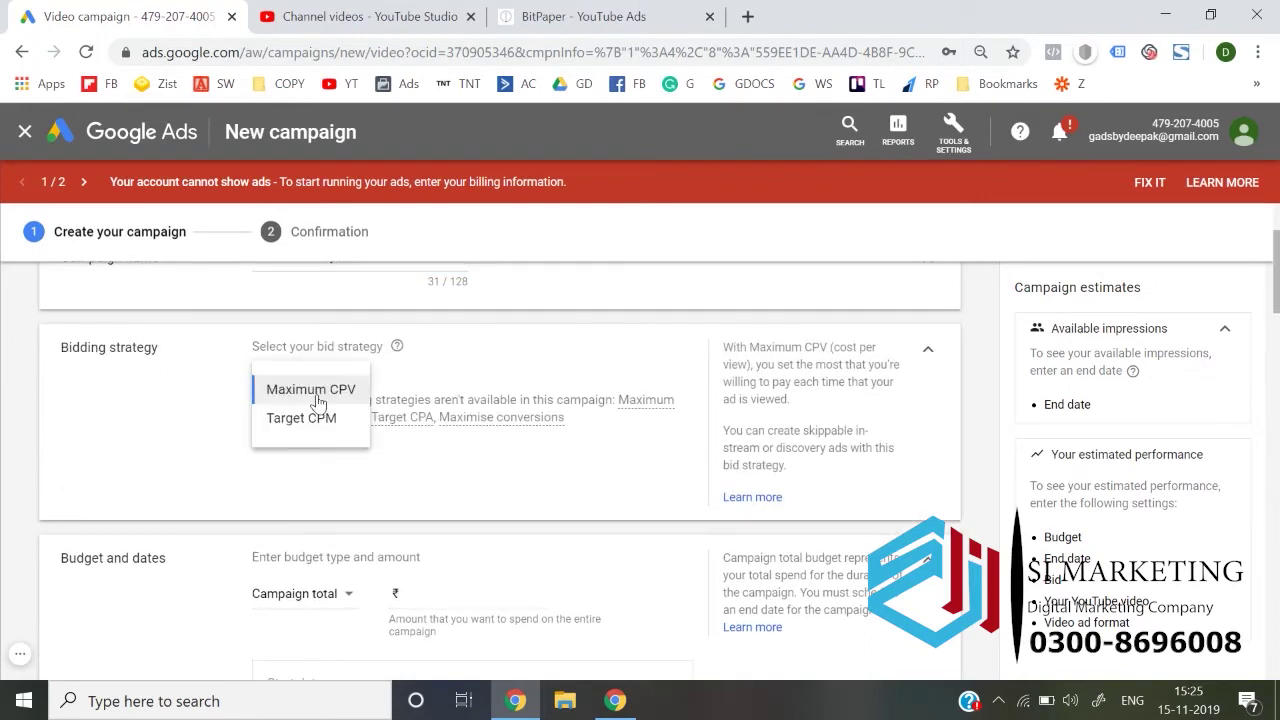
click(319, 388)
click(320, 376)
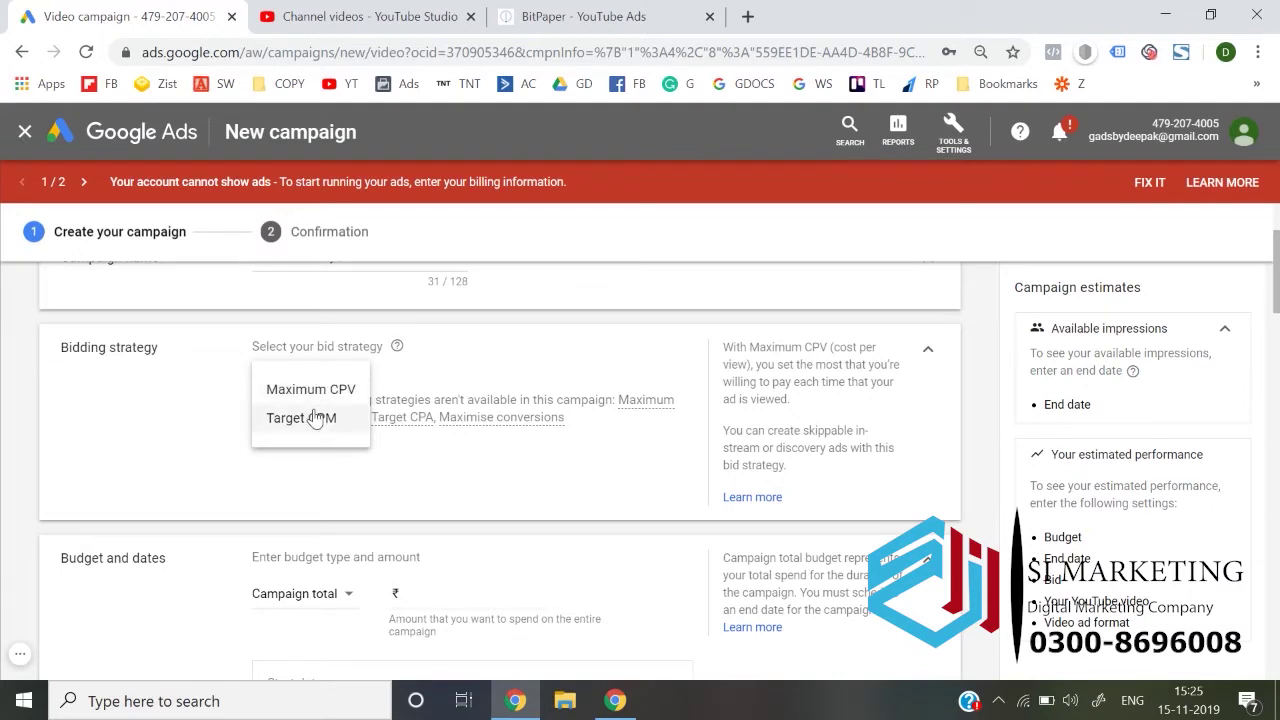
click(315, 418)
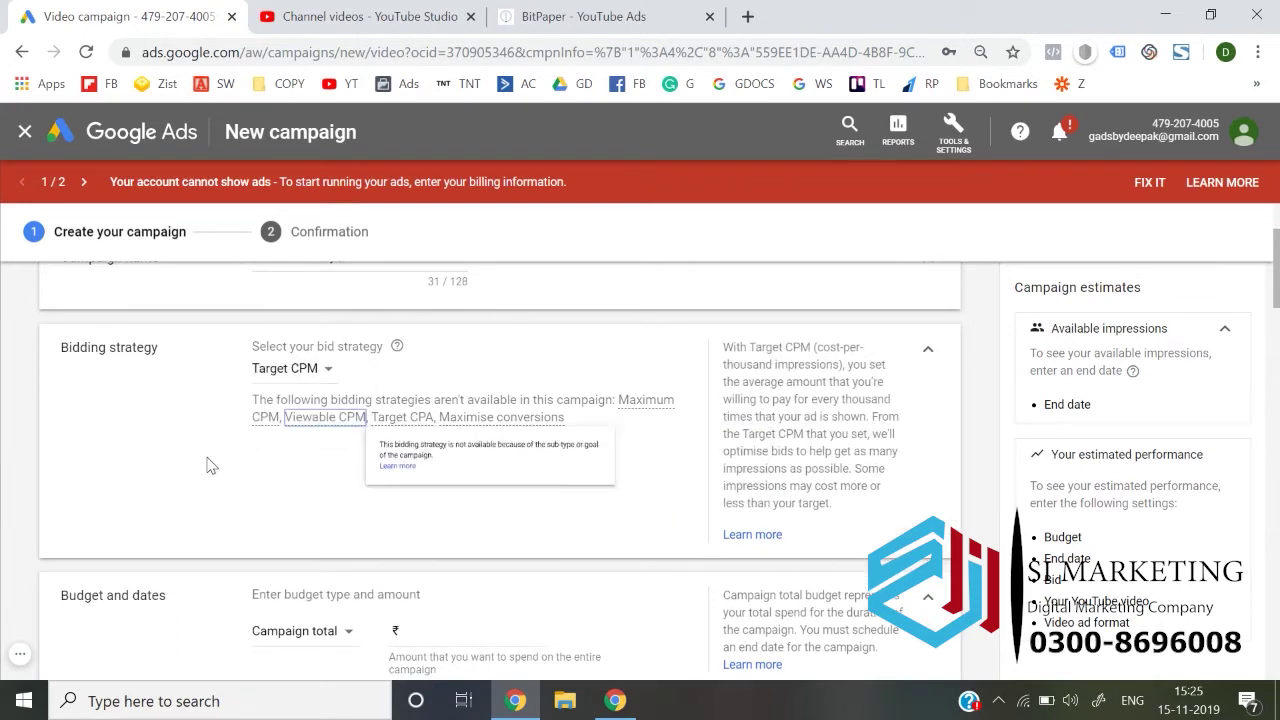
click(298, 369)
click(302, 392)
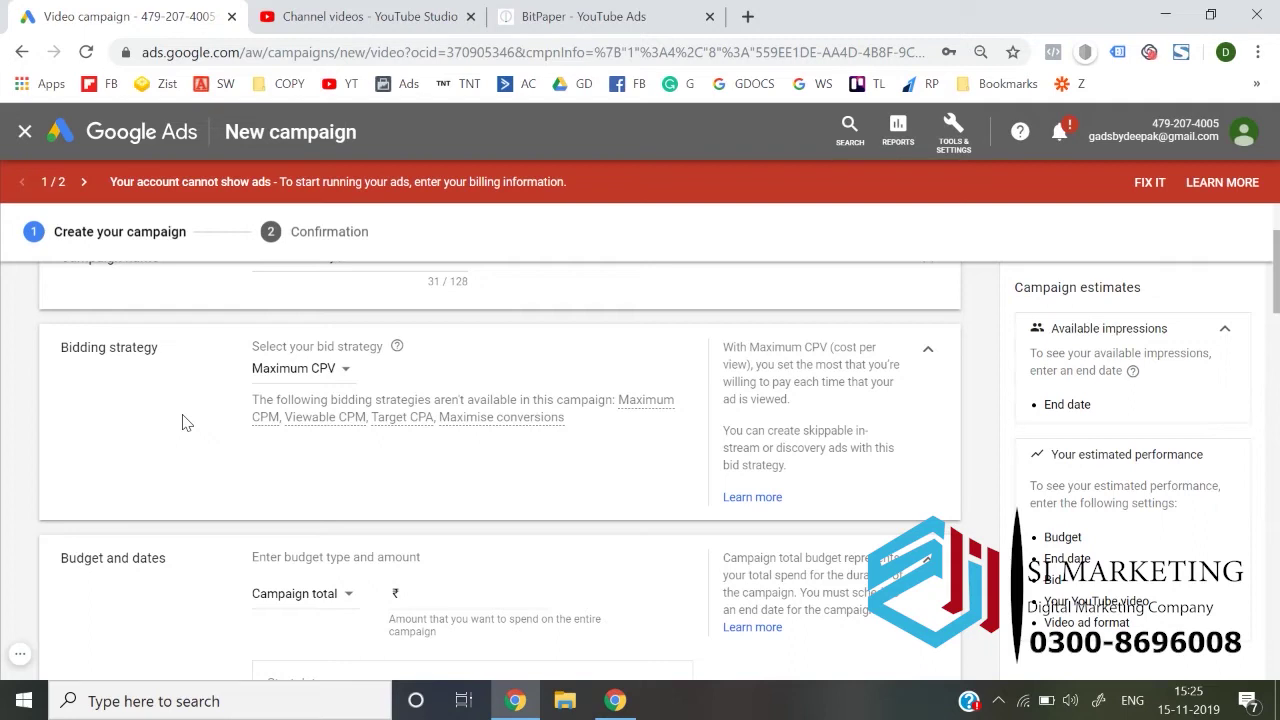
- Change the campaign's budget type to Daily and set the amount to ₹1,000
scroll(182, 422, down, 2)
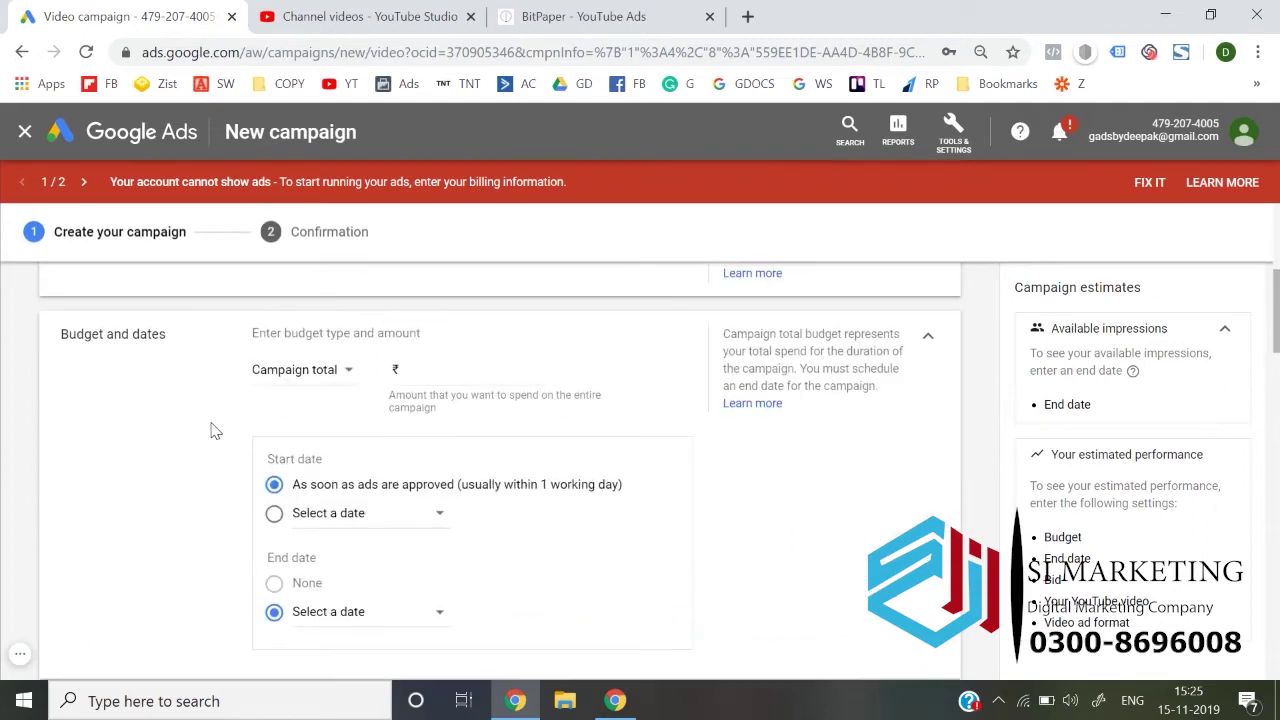
click(321, 370)
click(317, 396)
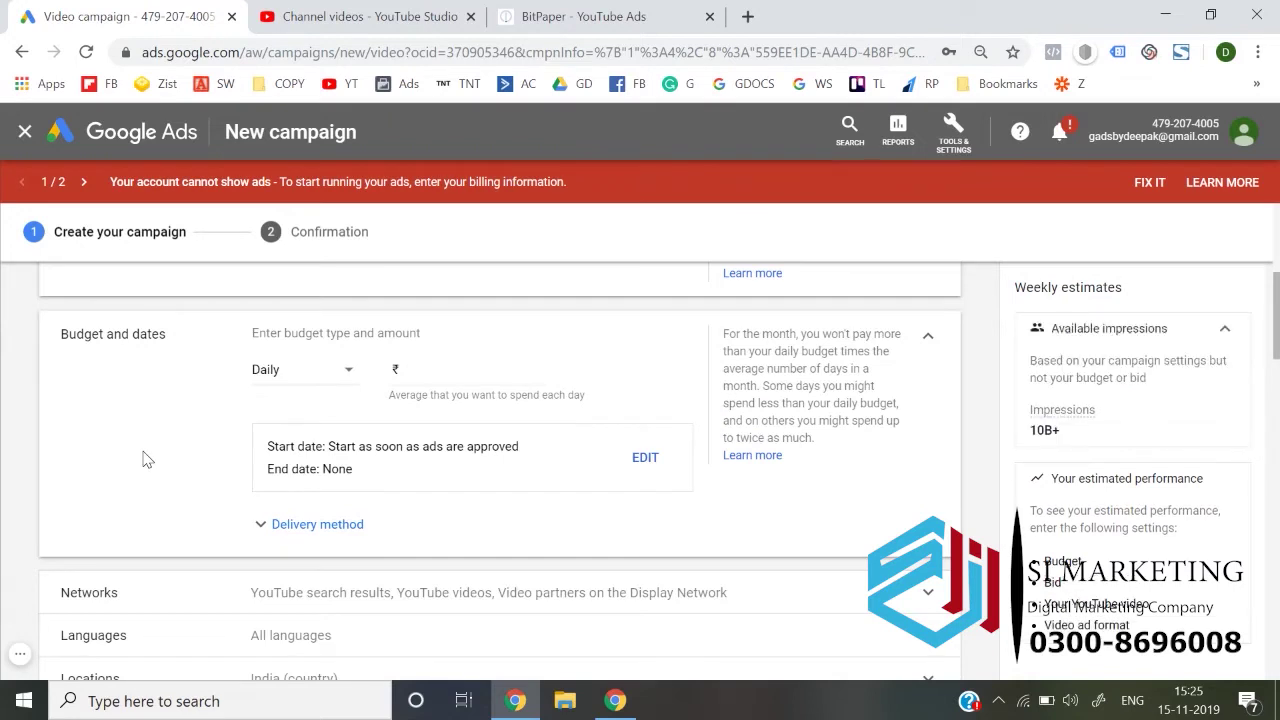
click(293, 374)
click(288, 402)
click(443, 373)
text(1000)
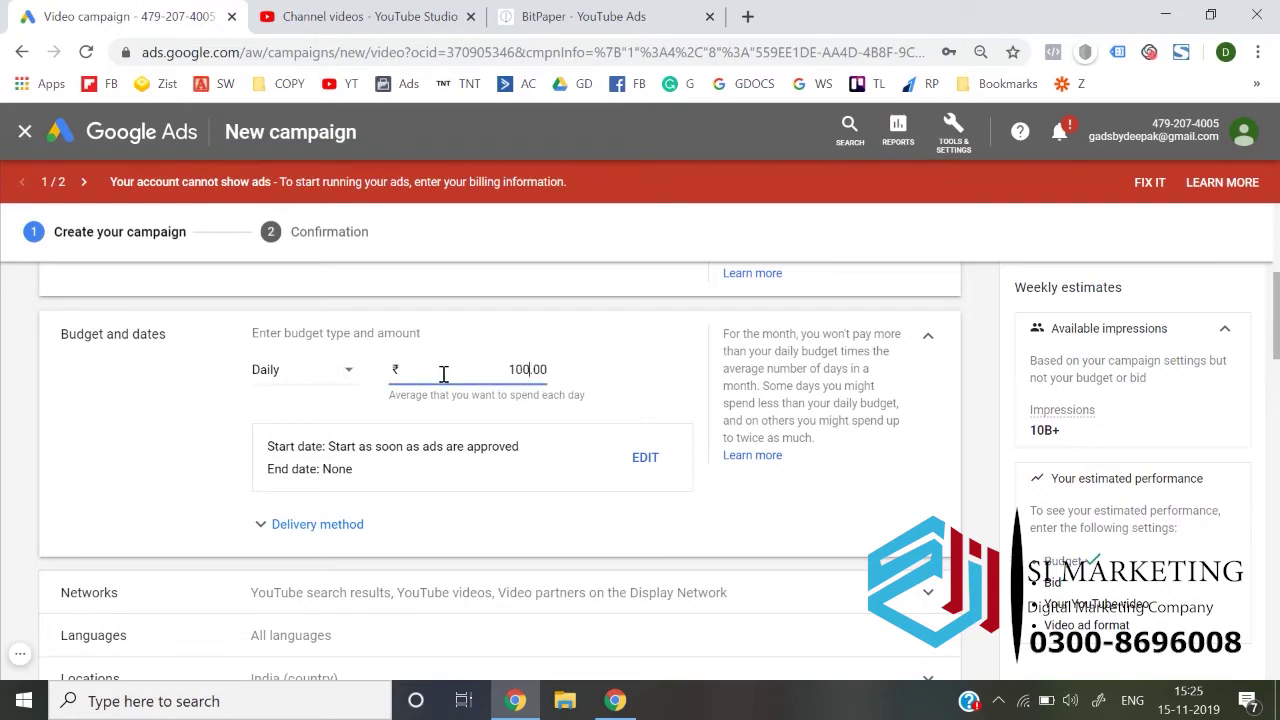
click(209, 430)
- Review the campaign name, bidding strategy and budget, and show the budget's delivery method options
scroll(206, 428, up, 5)
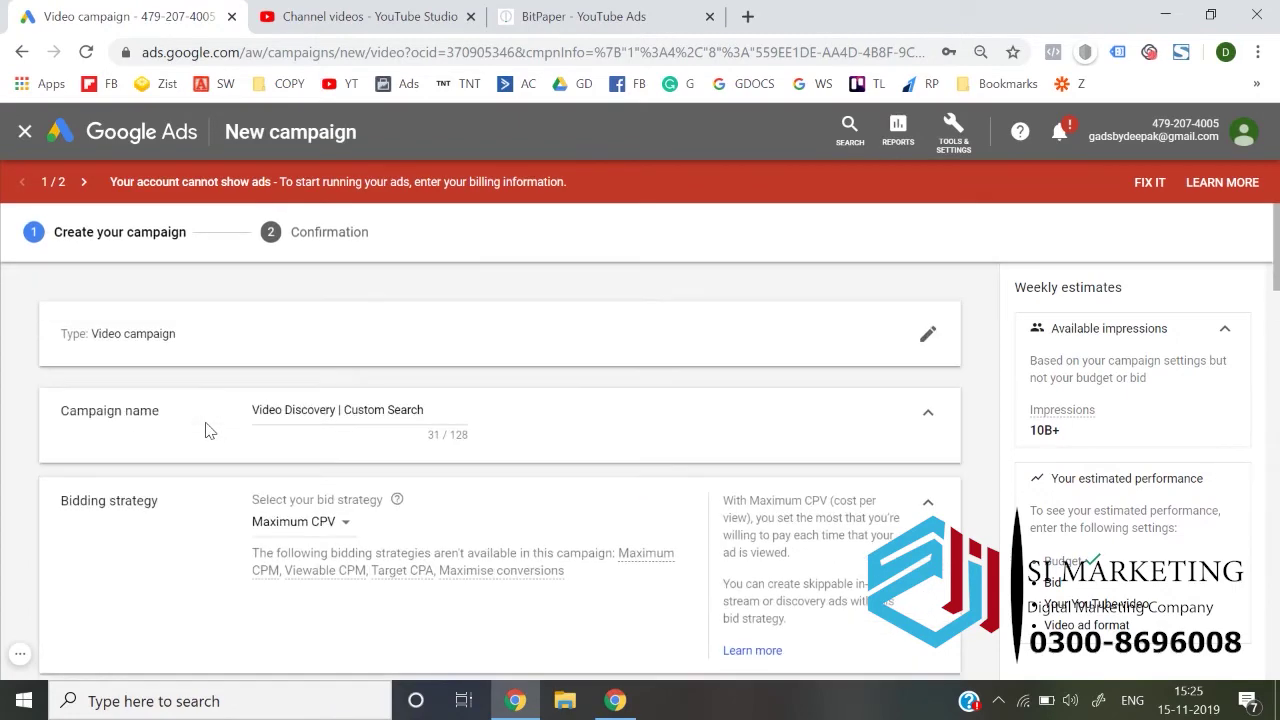
scroll(5, 443, down, 6)
scroll(5, 443, up, 1)
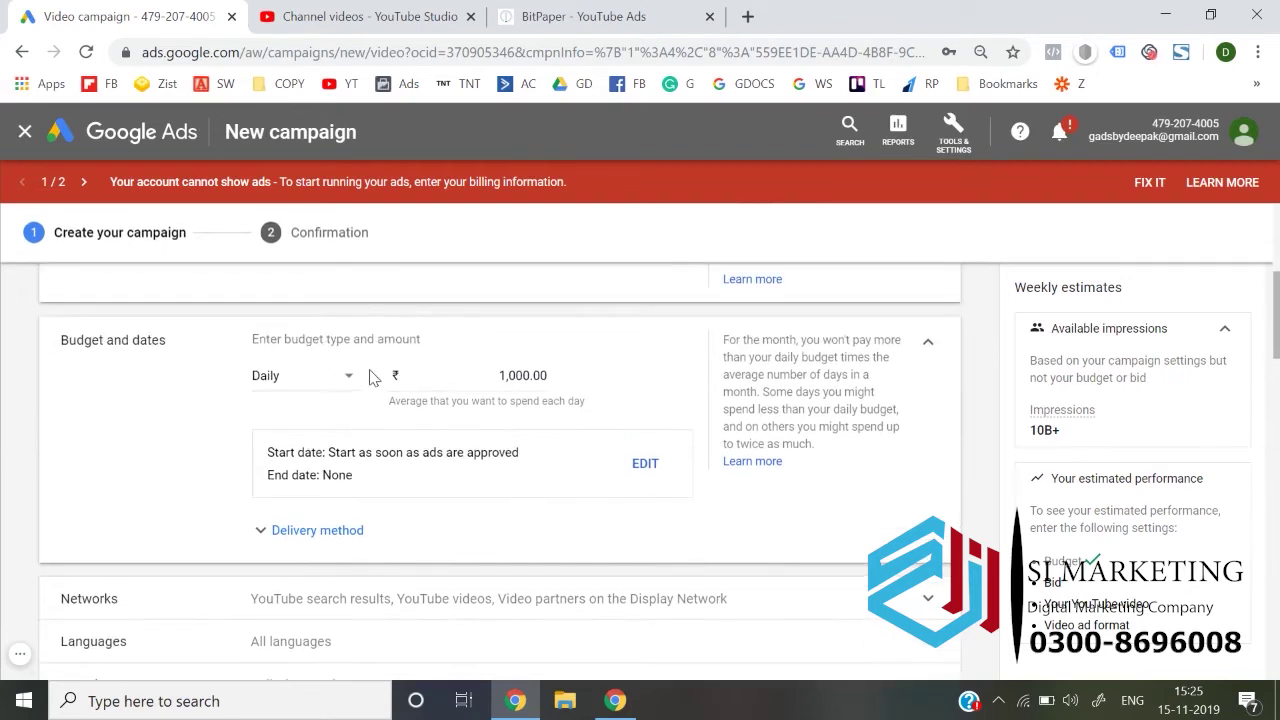
click(300, 533)
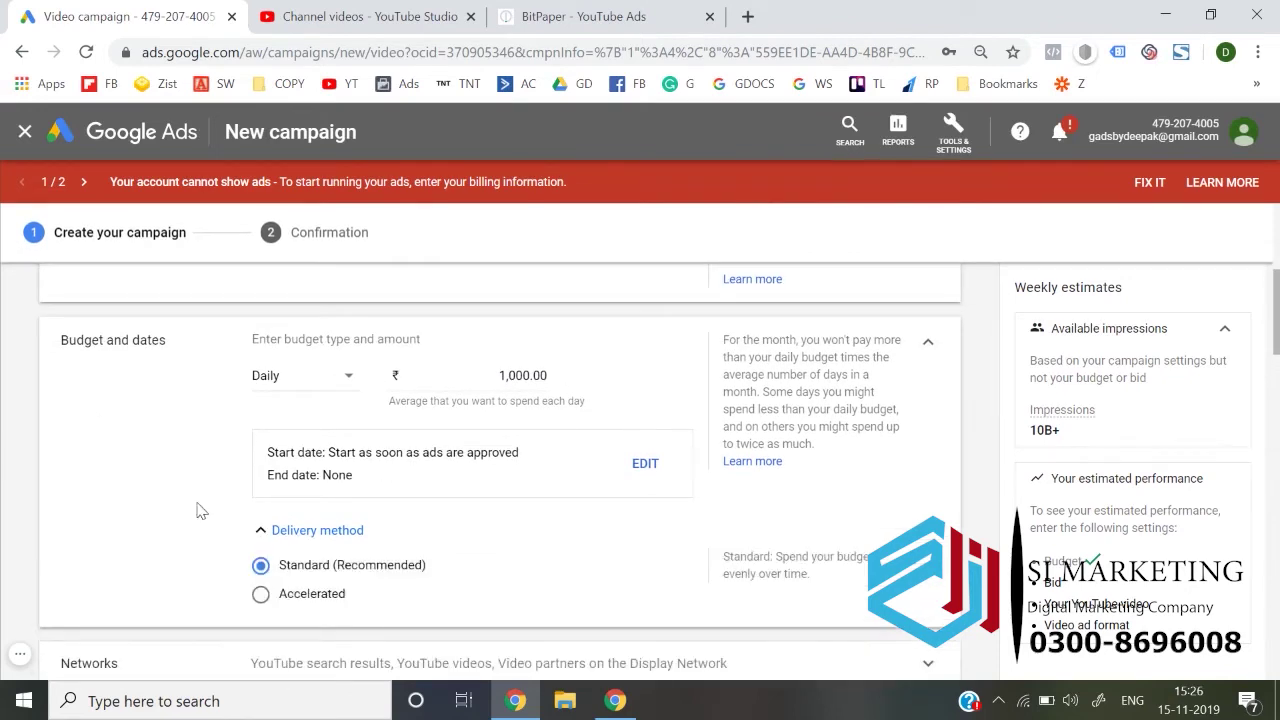
- In the network settings, exclude Video partners on the Display Network and YouTube search results, leaving only YouTube videos
scroll(171, 500, down, 1)
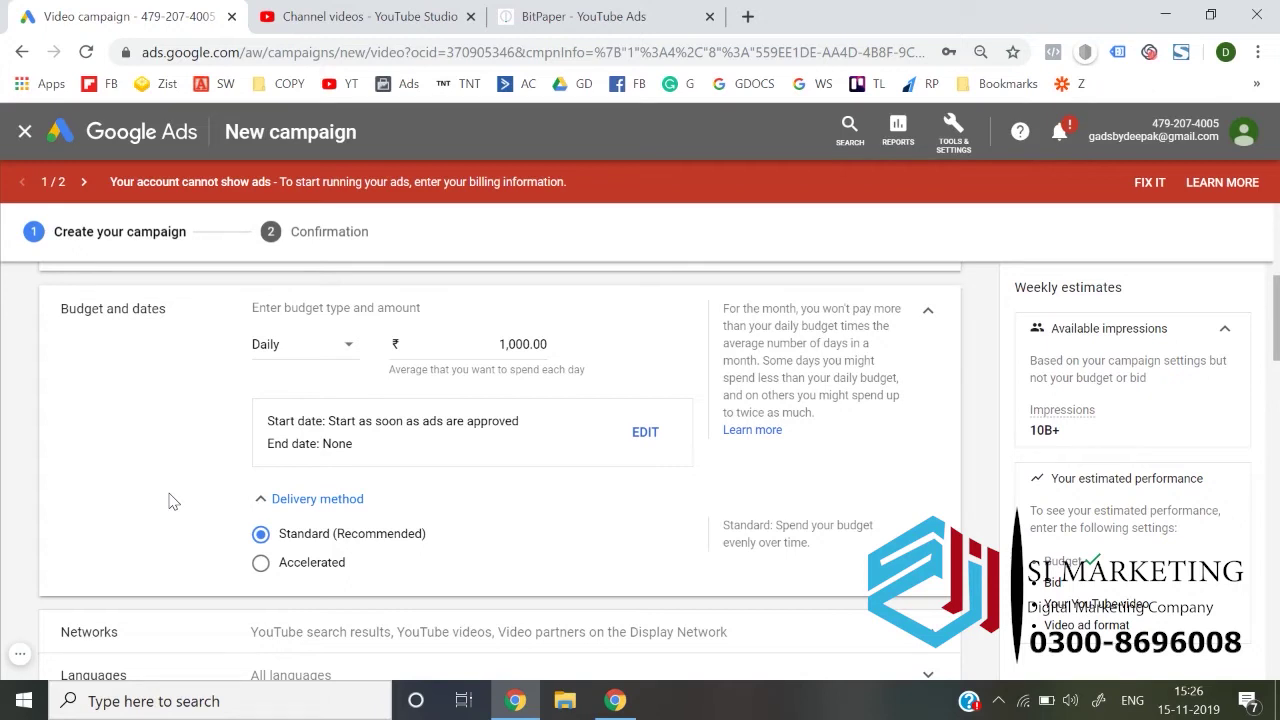
scroll(169, 500, down, 3)
click(216, 468)
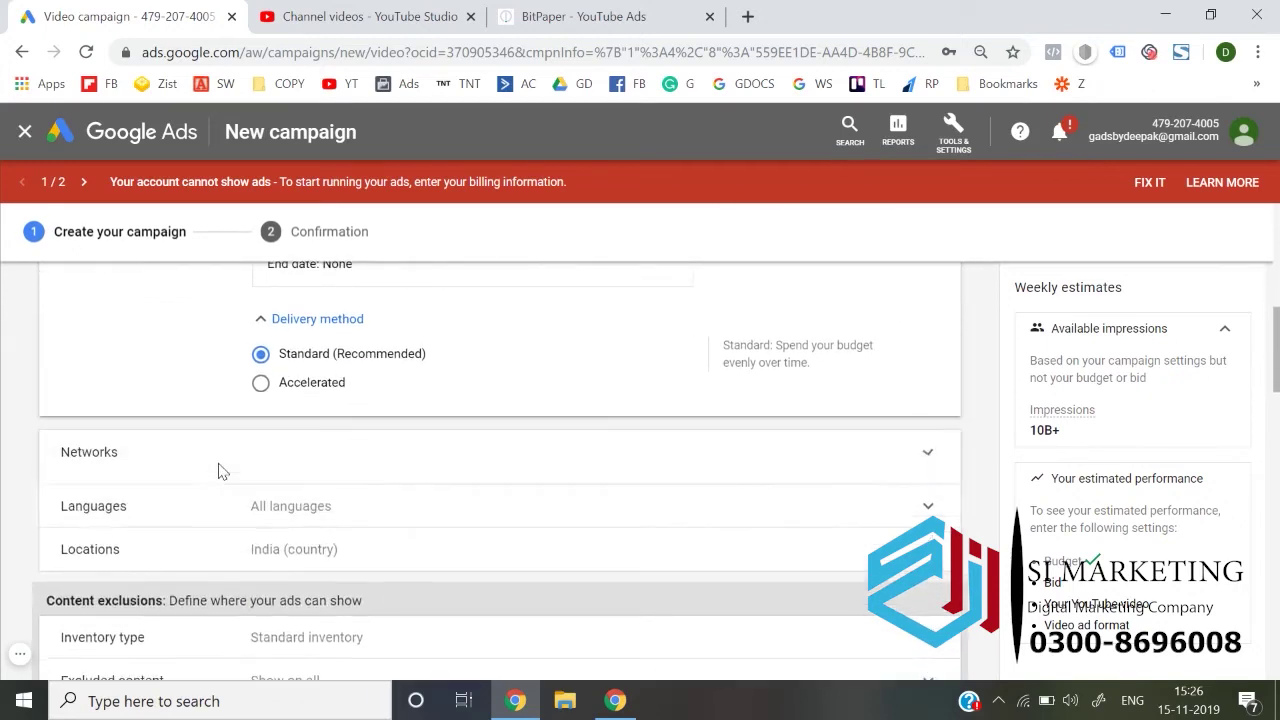
scroll(67, 485, down, 1)
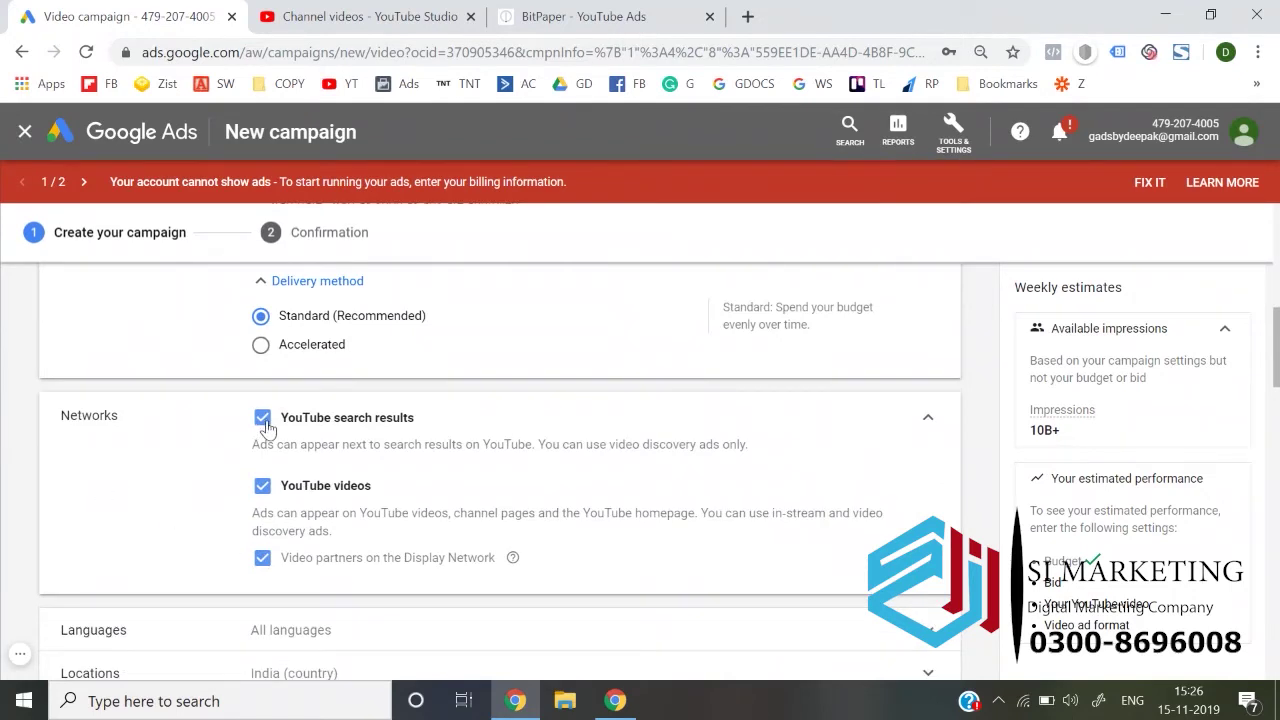
click(263, 559)
click(260, 418)
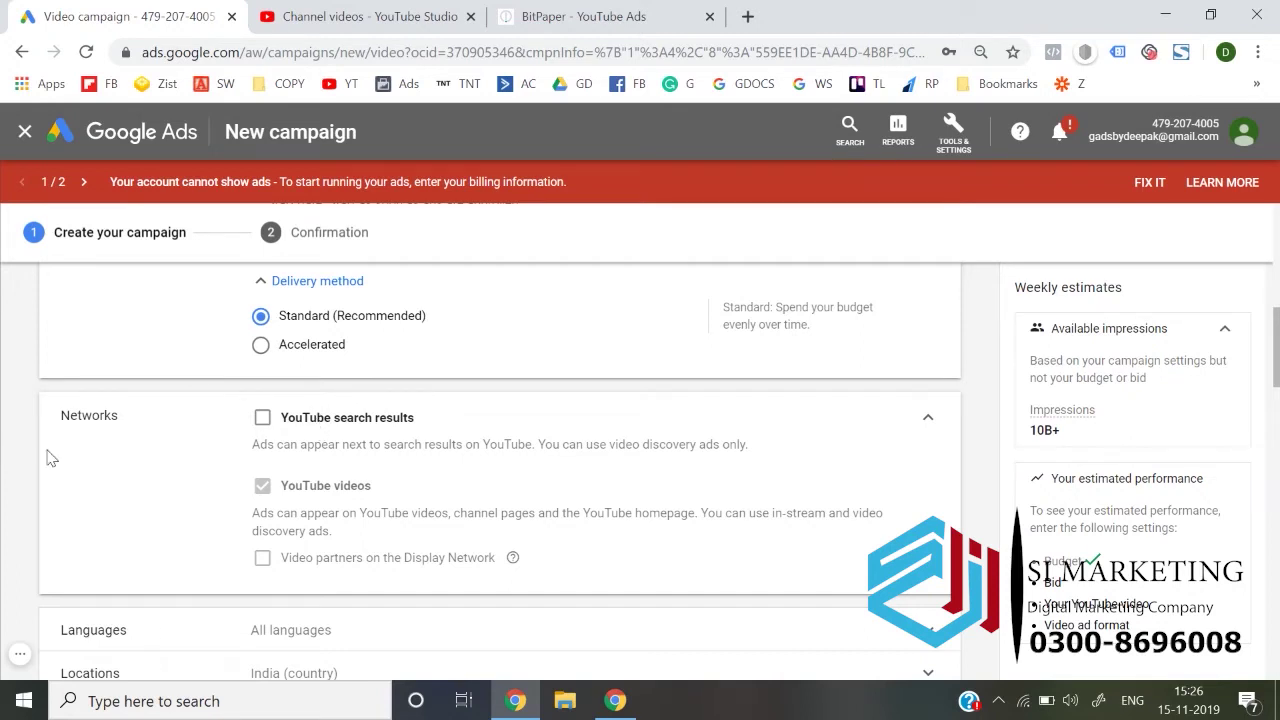
- Show the language targeting settings and look over the locations and content exclusions below them
scroll(48, 455, down, 3)
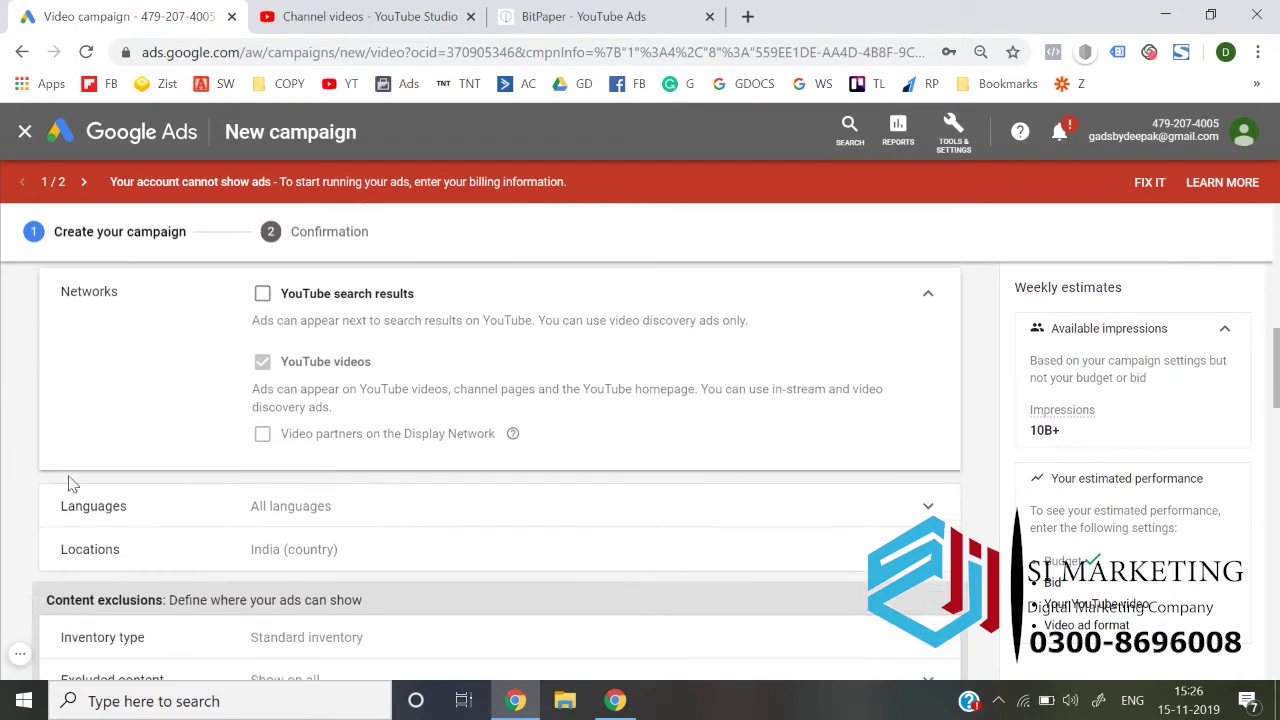
click(123, 510)
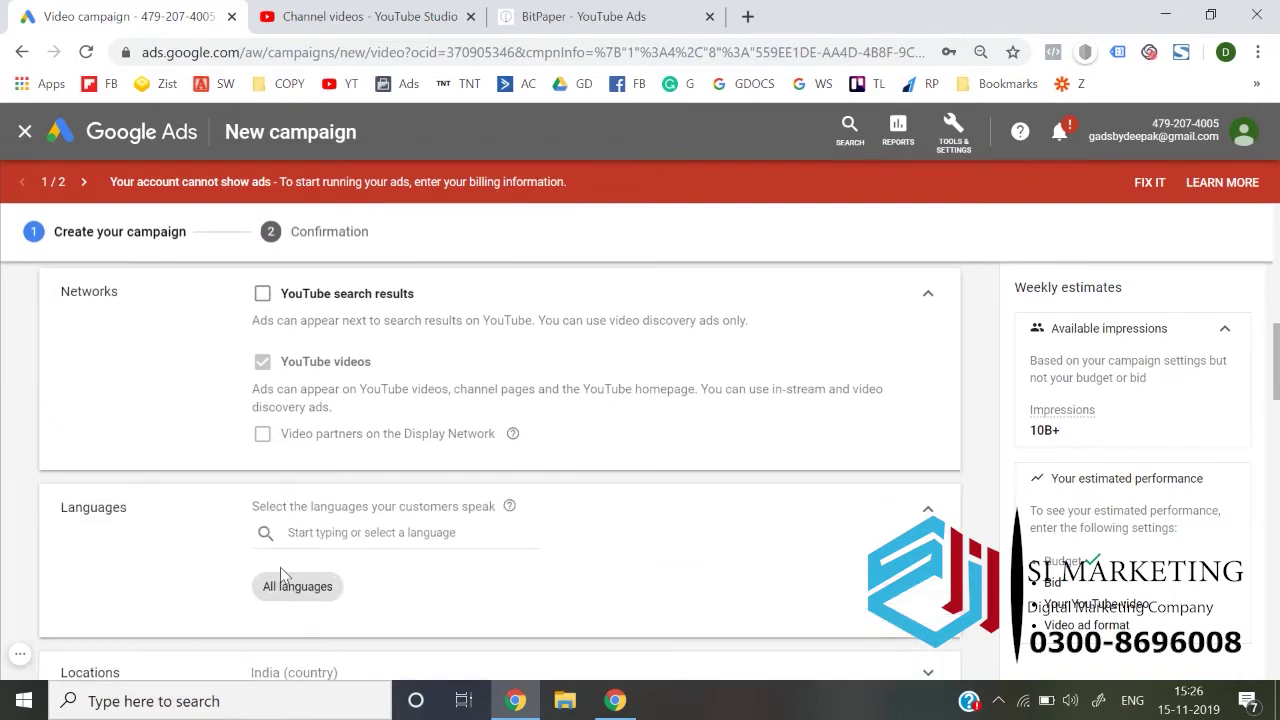
scroll(44, 587, down, 3)
scroll(44, 587, down, 2)
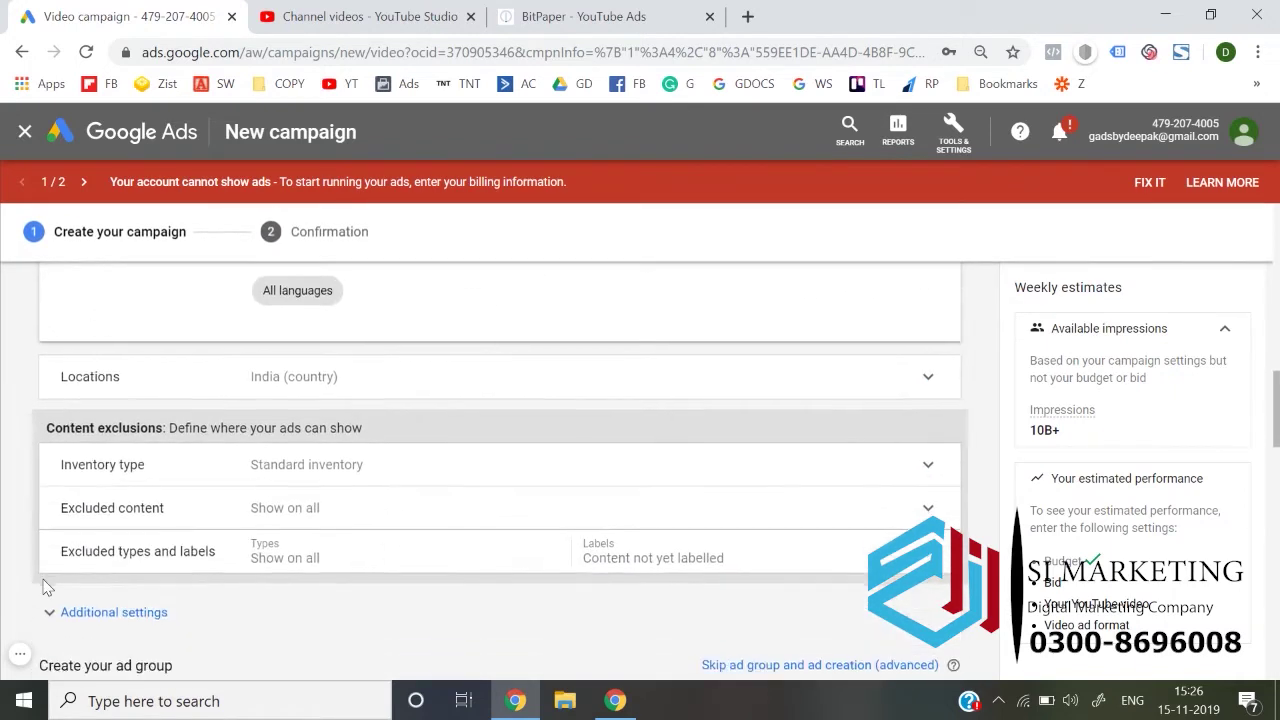
- In the additional settings, use campaign-specific conversion actions and save Softb2 Lead Gen (All Web Site Data) as the selected action
click(113, 600)
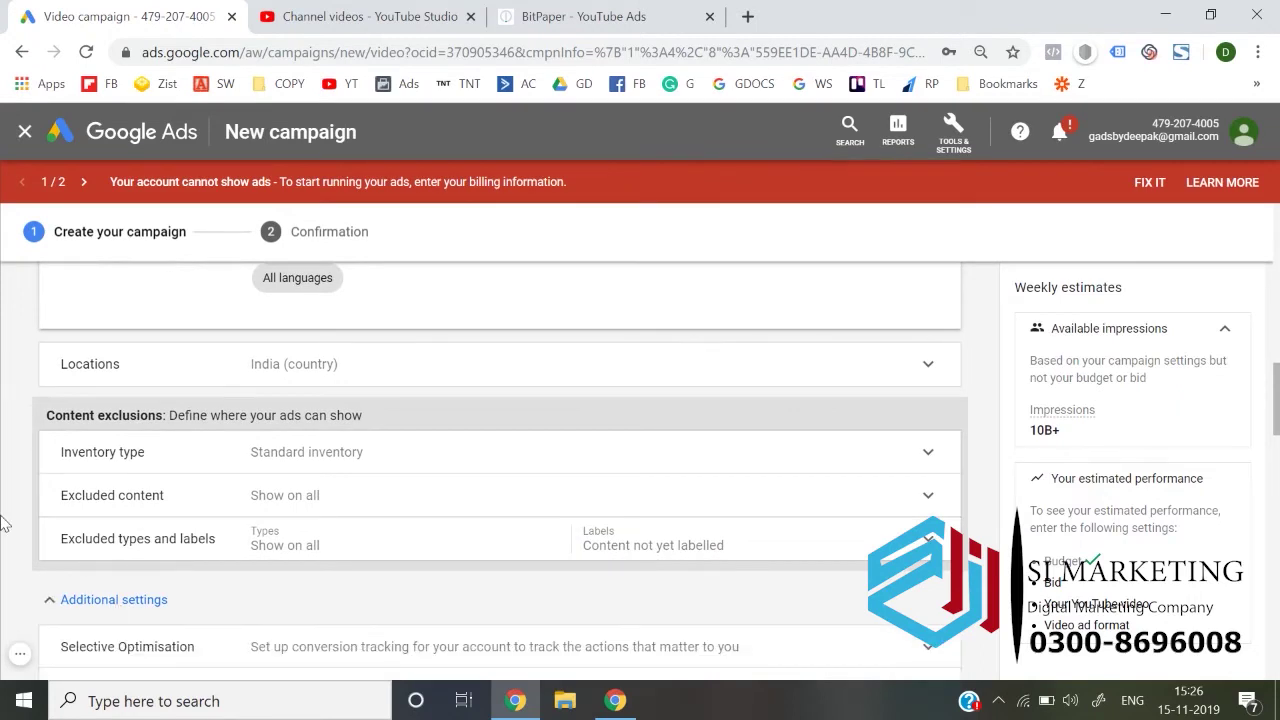
scroll(118, 545, down, 1)
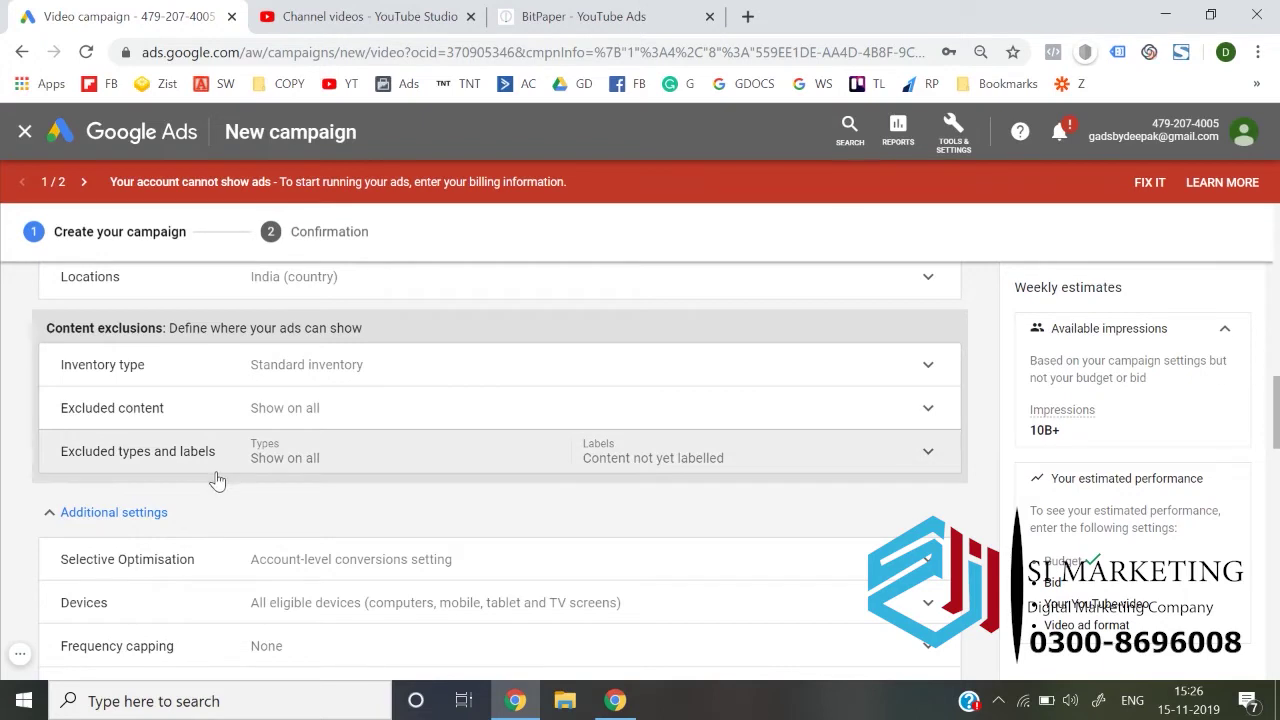
scroll(217, 481, down, 1)
click(143, 420)
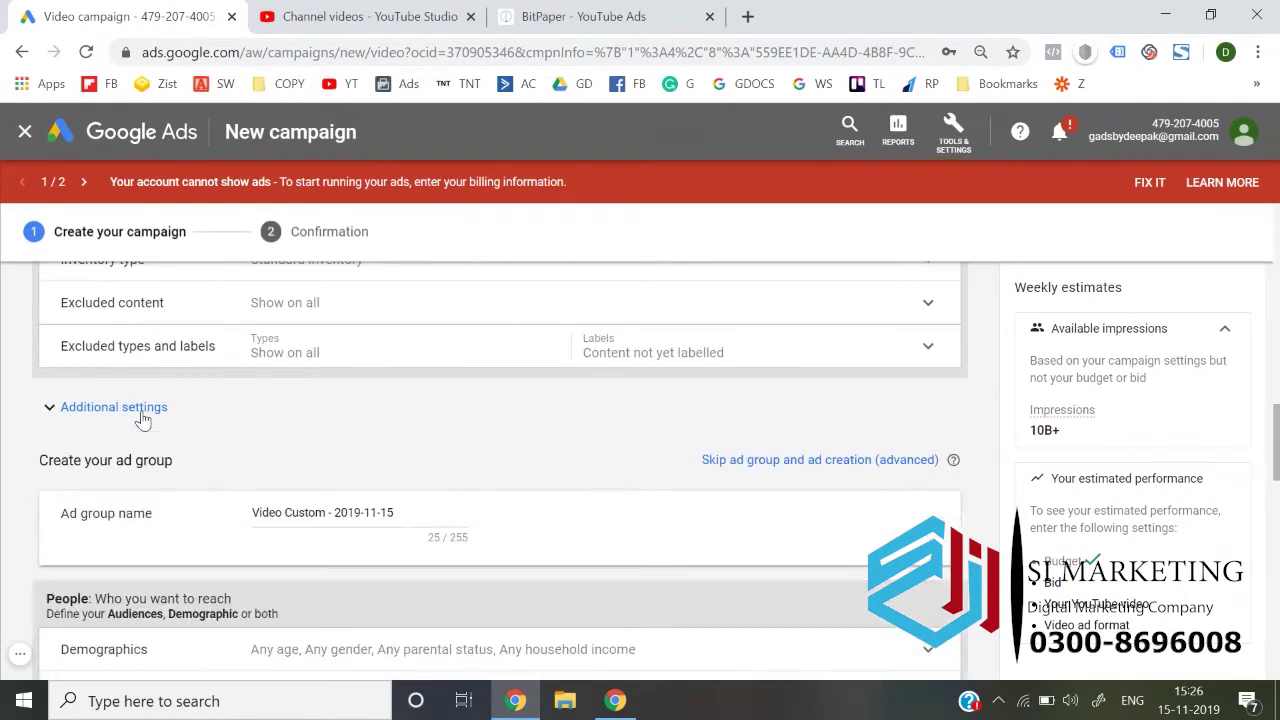
click(142, 418)
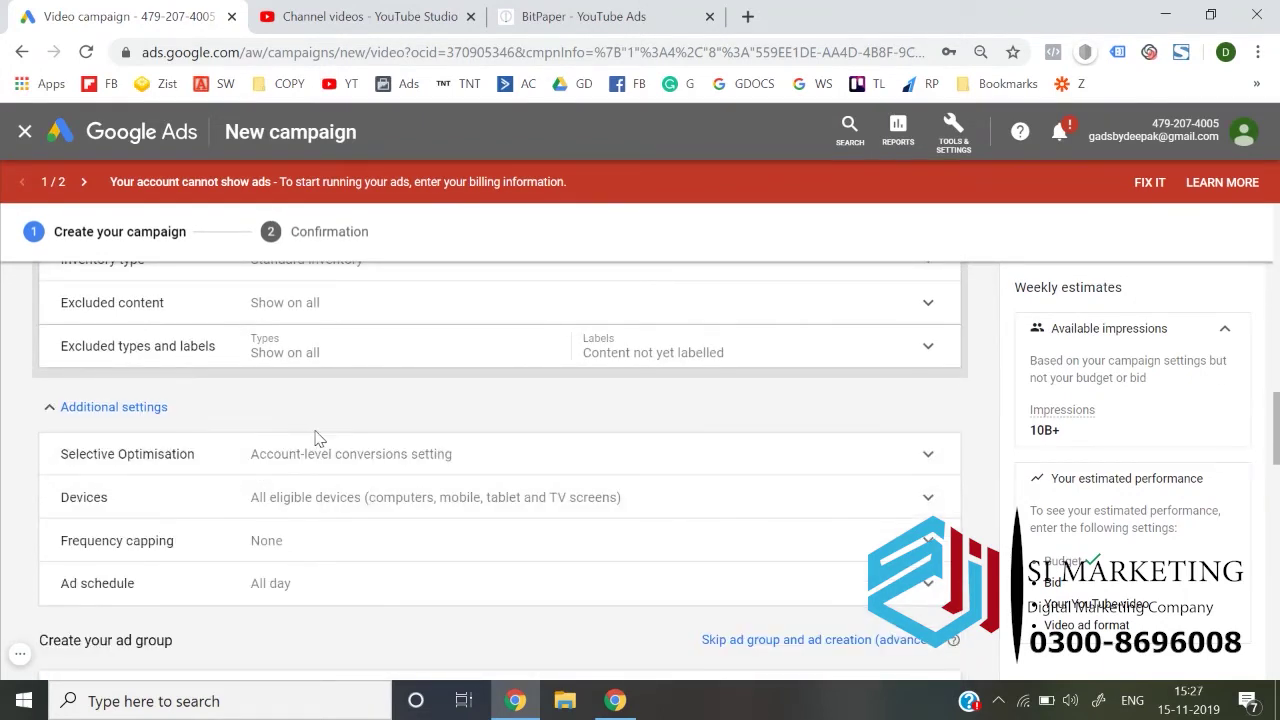
click(316, 462)
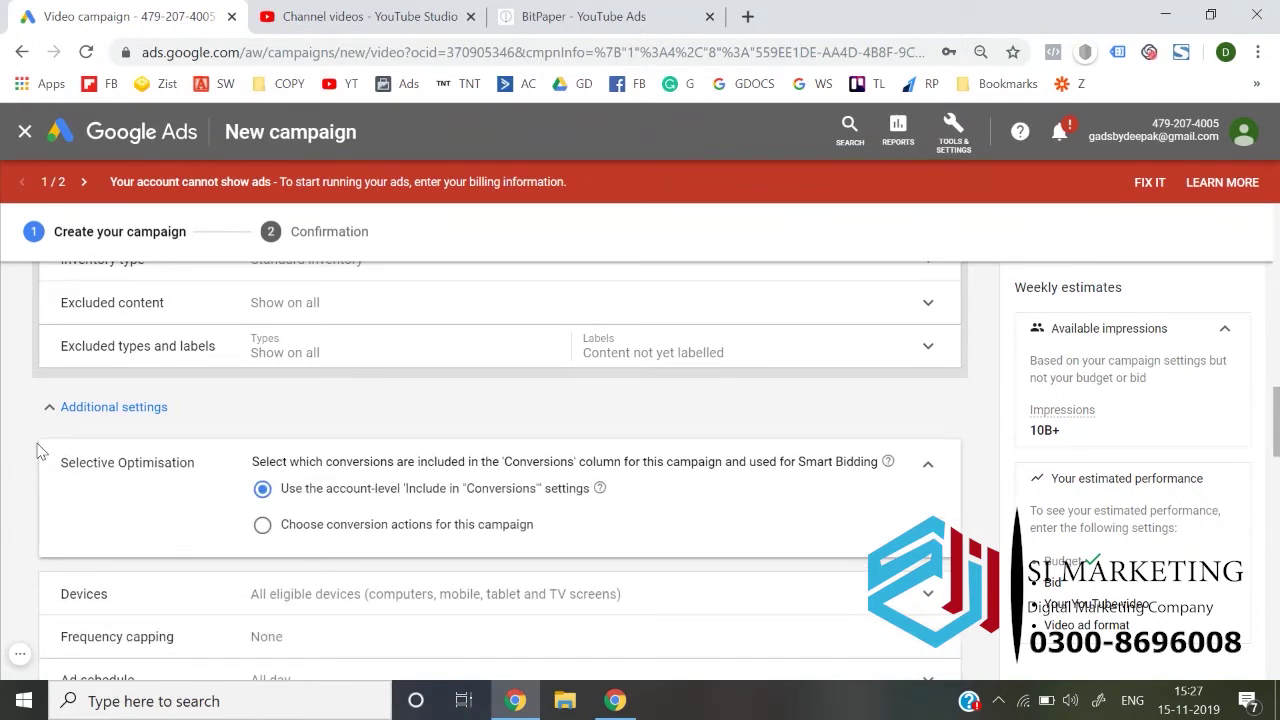
click(322, 525)
scroll(330, 537, down, 1)
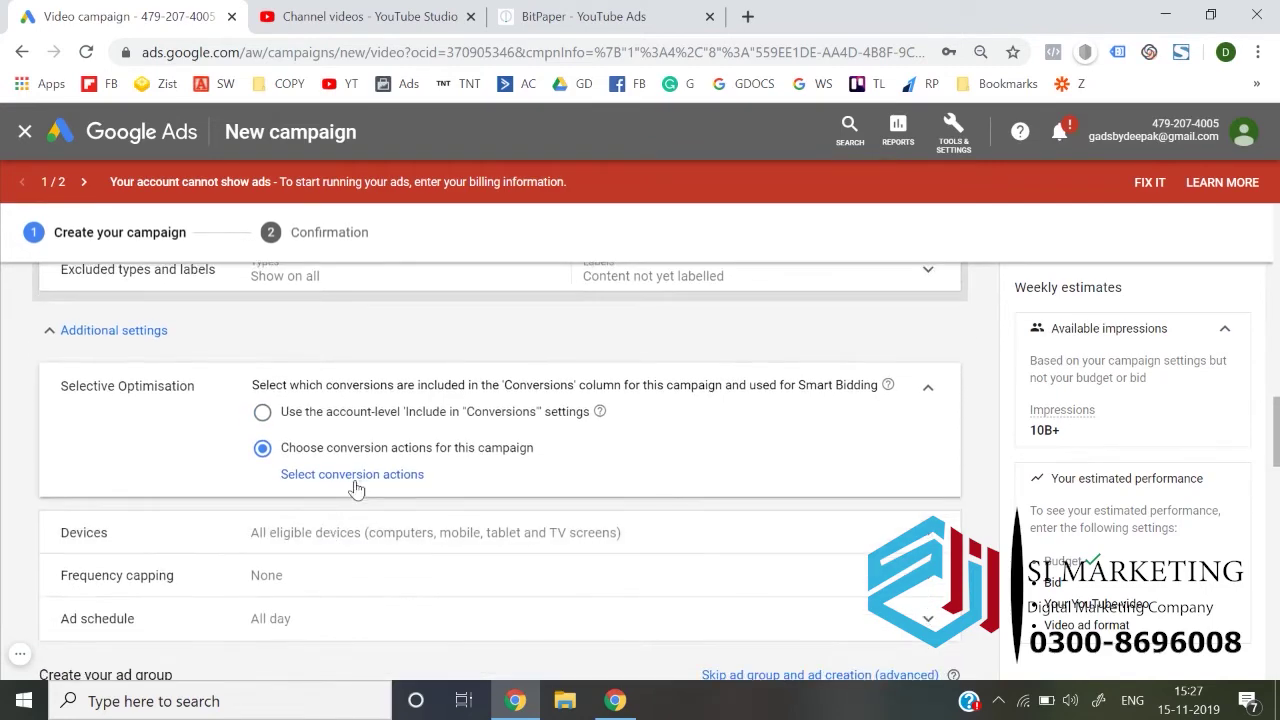
click(360, 478)
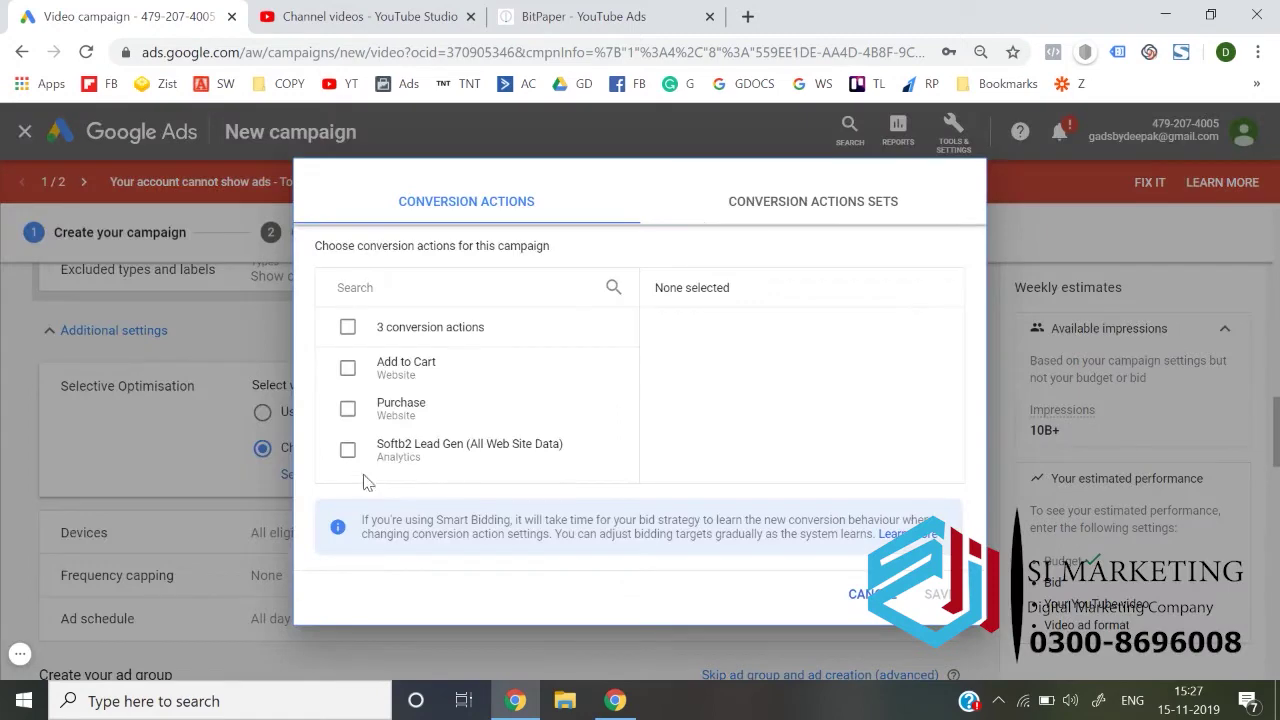
click(405, 447)
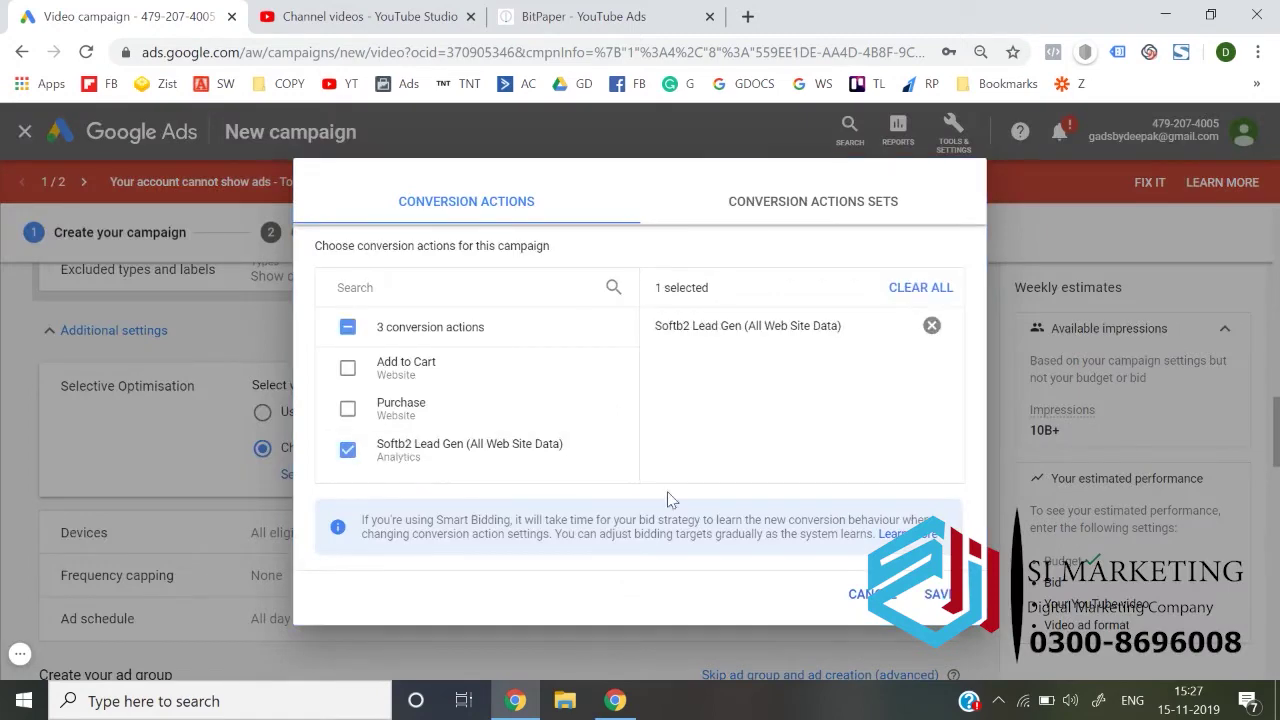
click(938, 594)
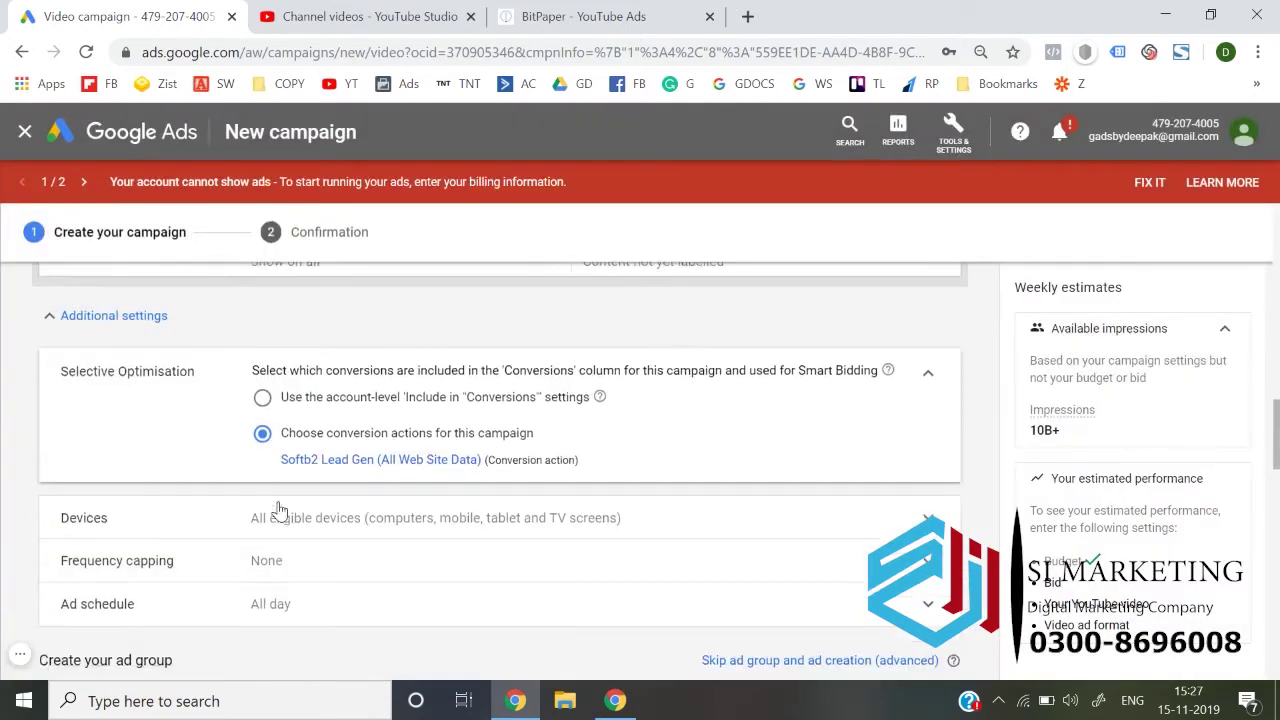
- Set specific device targeting for the campaign and exclude TV screens, keeping computers, mobile phones and tablets
click(279, 511)
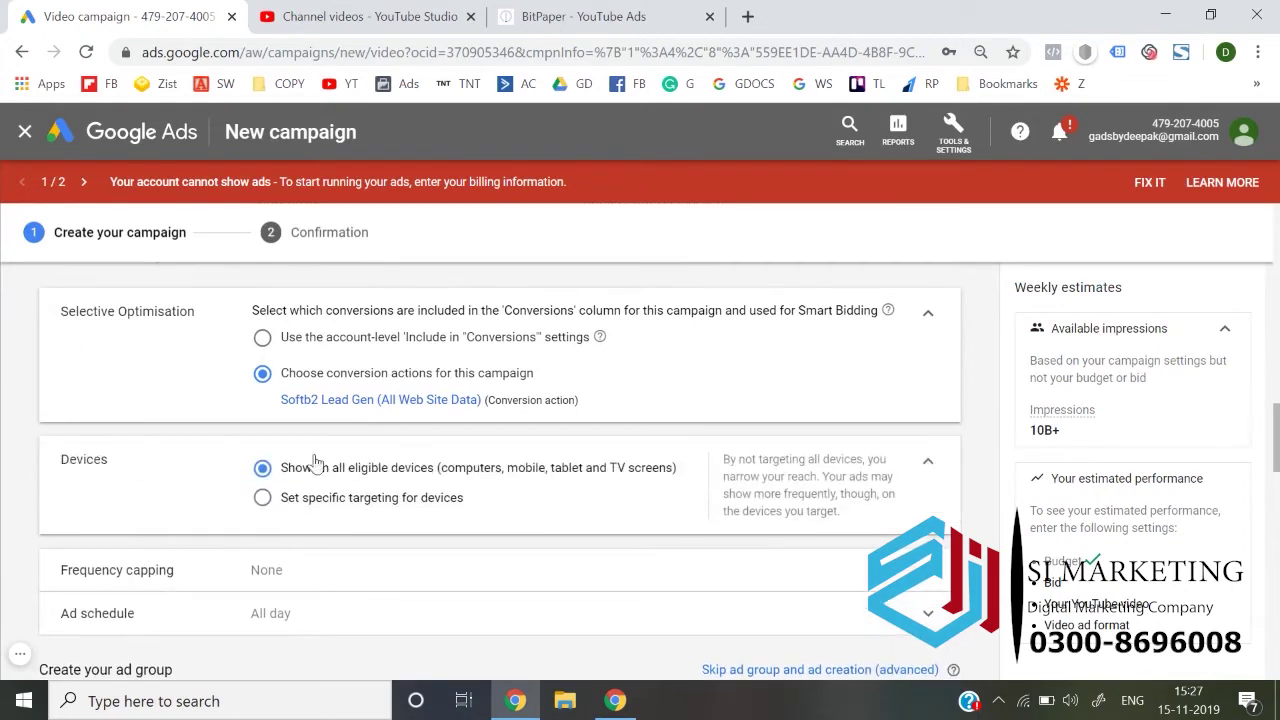
click(300, 425)
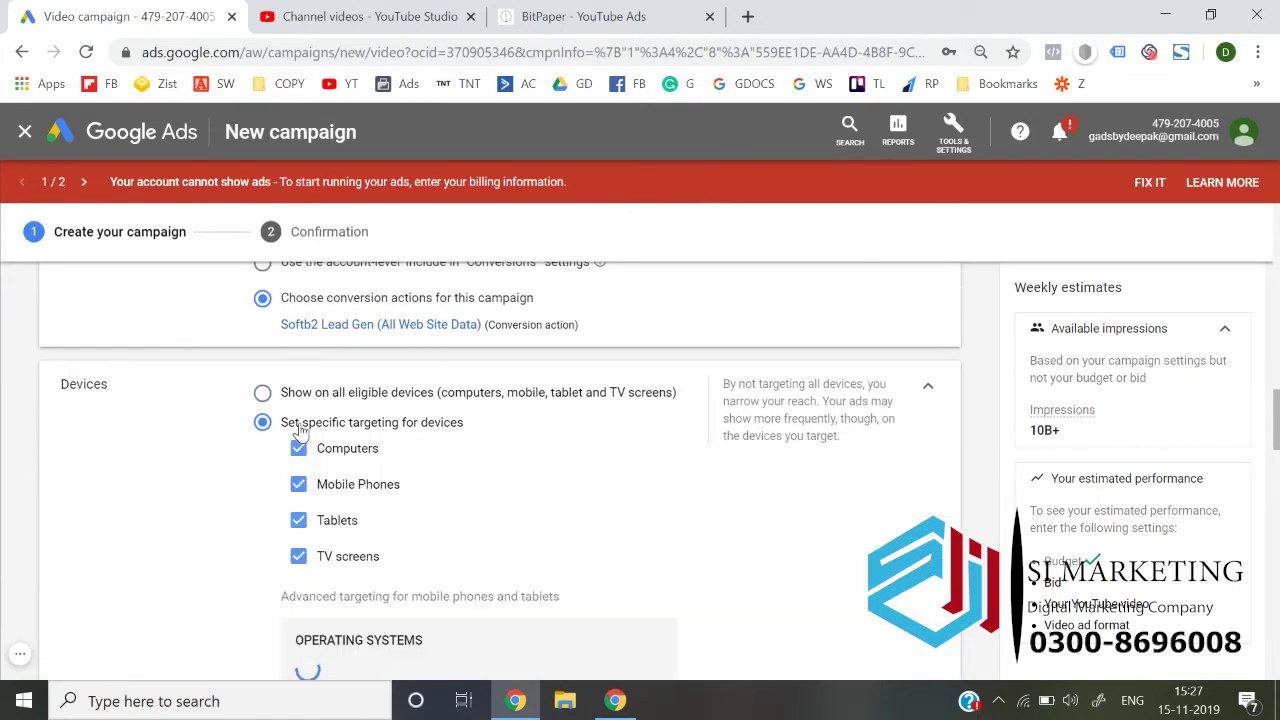
click(298, 557)
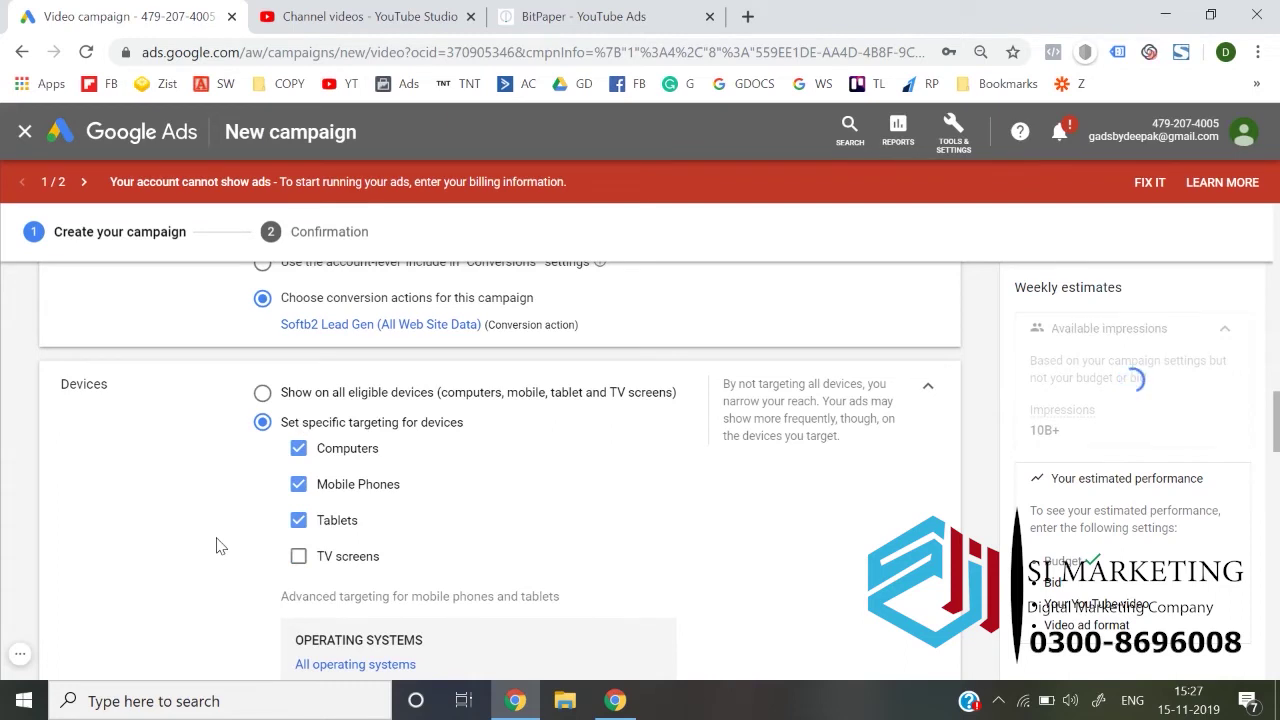
- Show the frequency capping and ad schedule settings and look over their options
scroll(220, 545, down, 1)
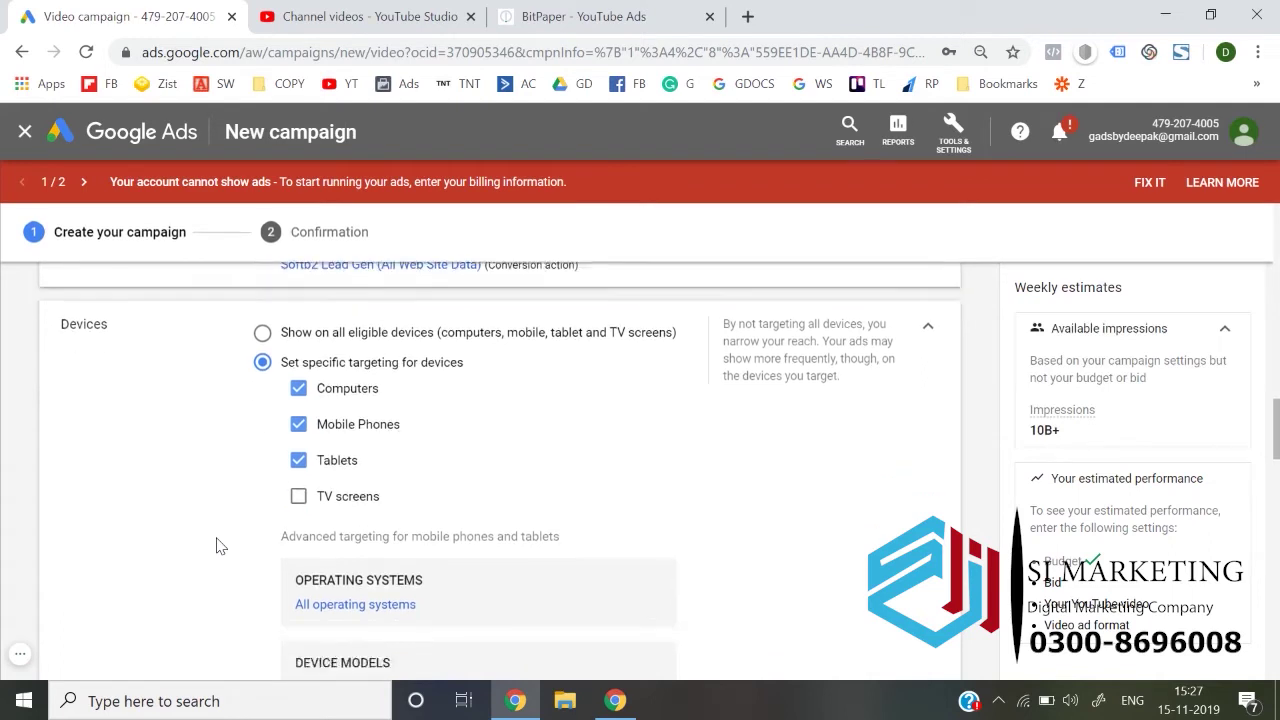
scroll(216, 545, down, 5)
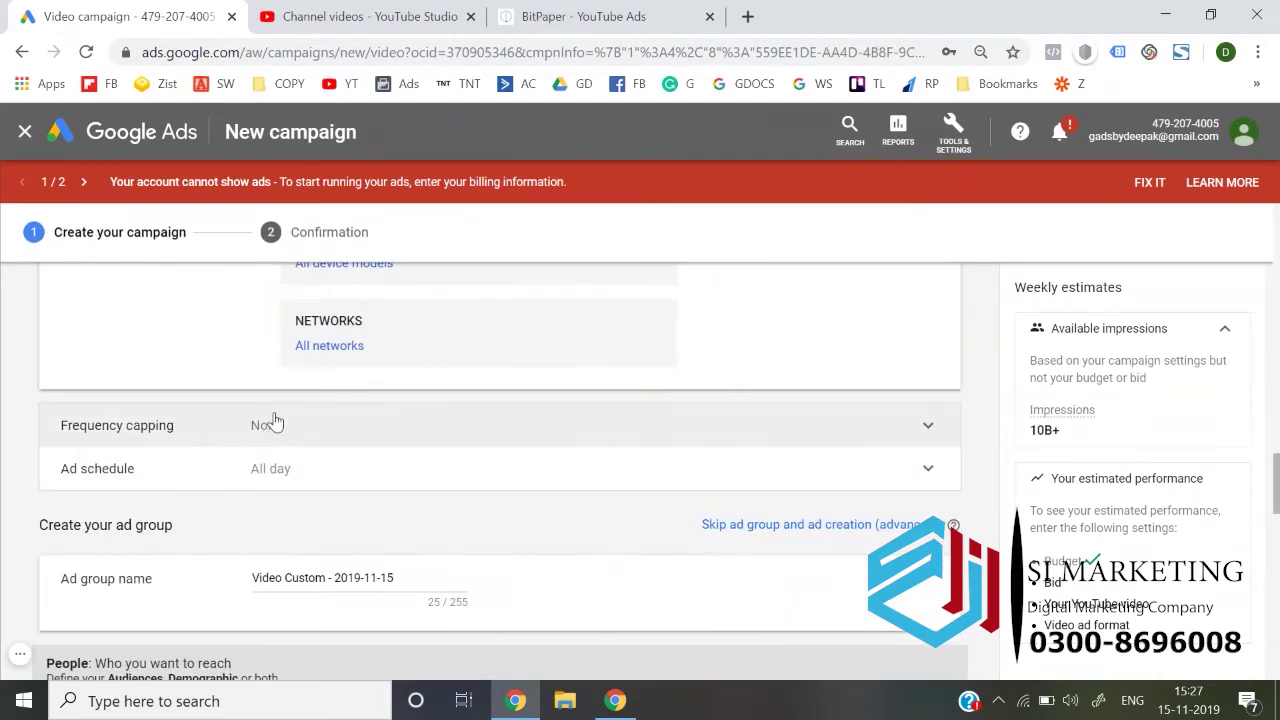
click(276, 423)
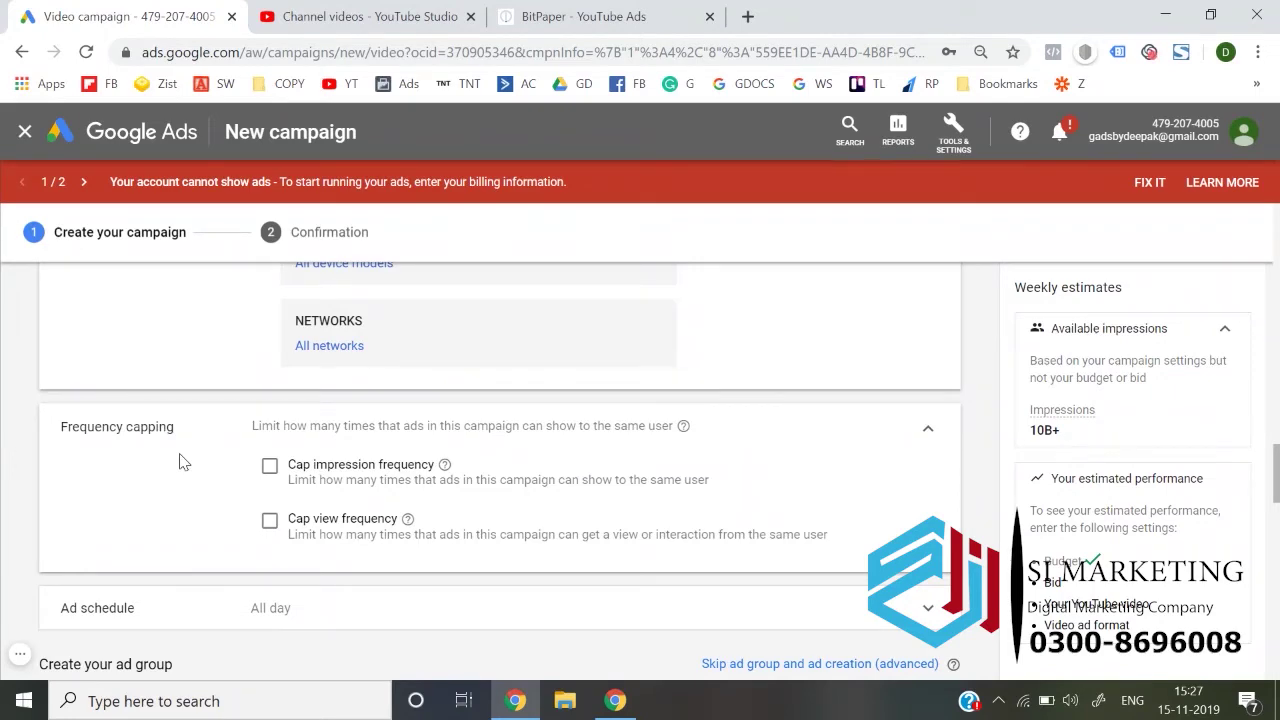
scroll(210, 430, down, 3)
scroll(286, 366, up, 1)
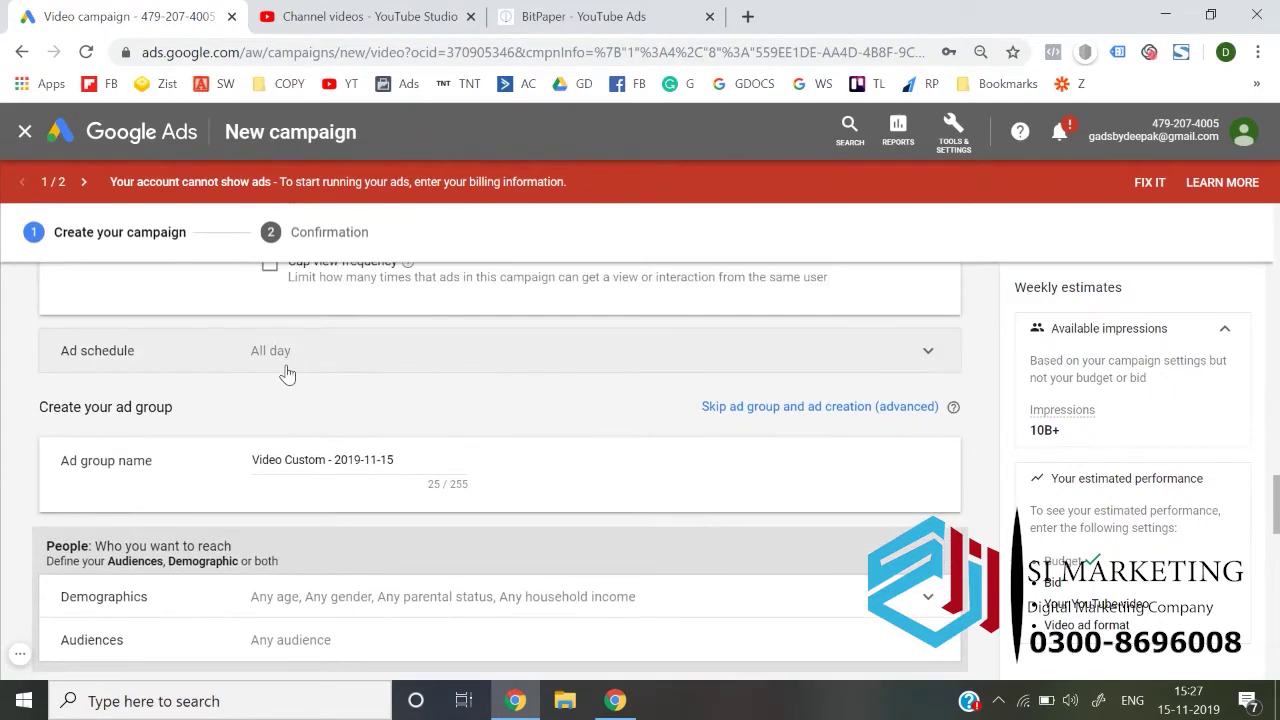
click(286, 372)
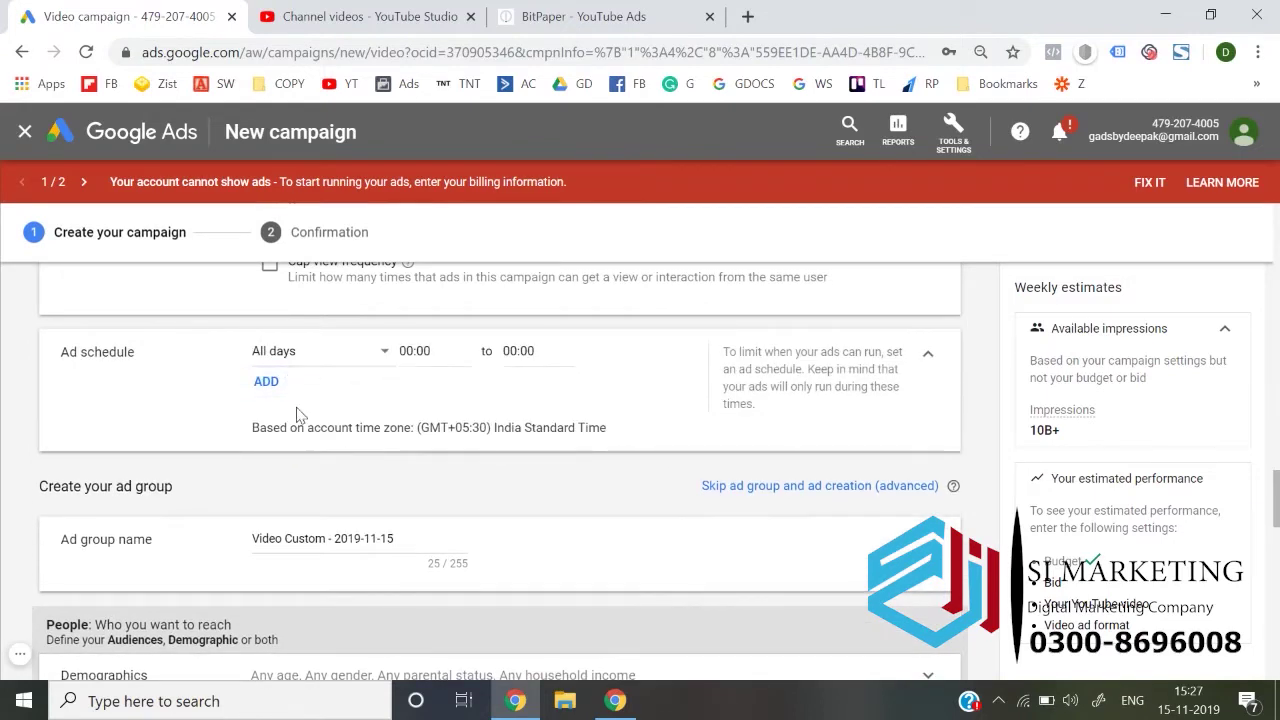
- Rename the ad group as VD_CS
scroll(296, 414, down, 1)
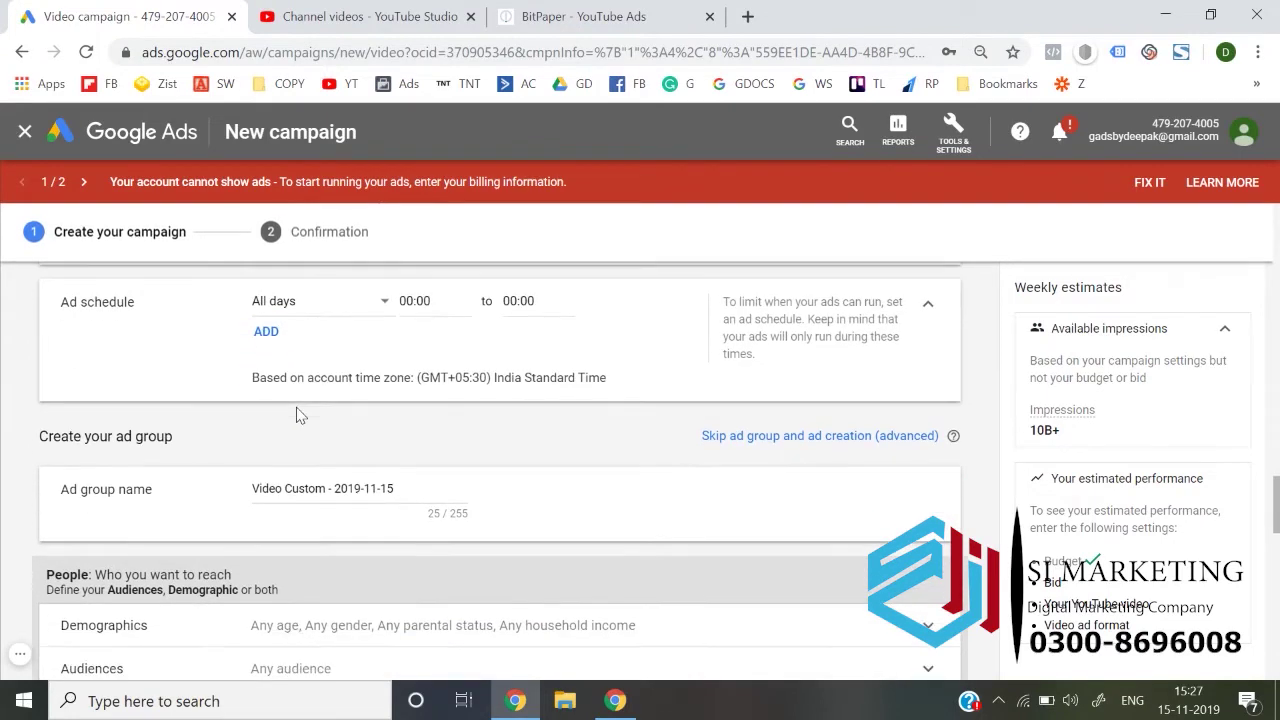
click(369, 484)
key(ctrl+a)
text(V)
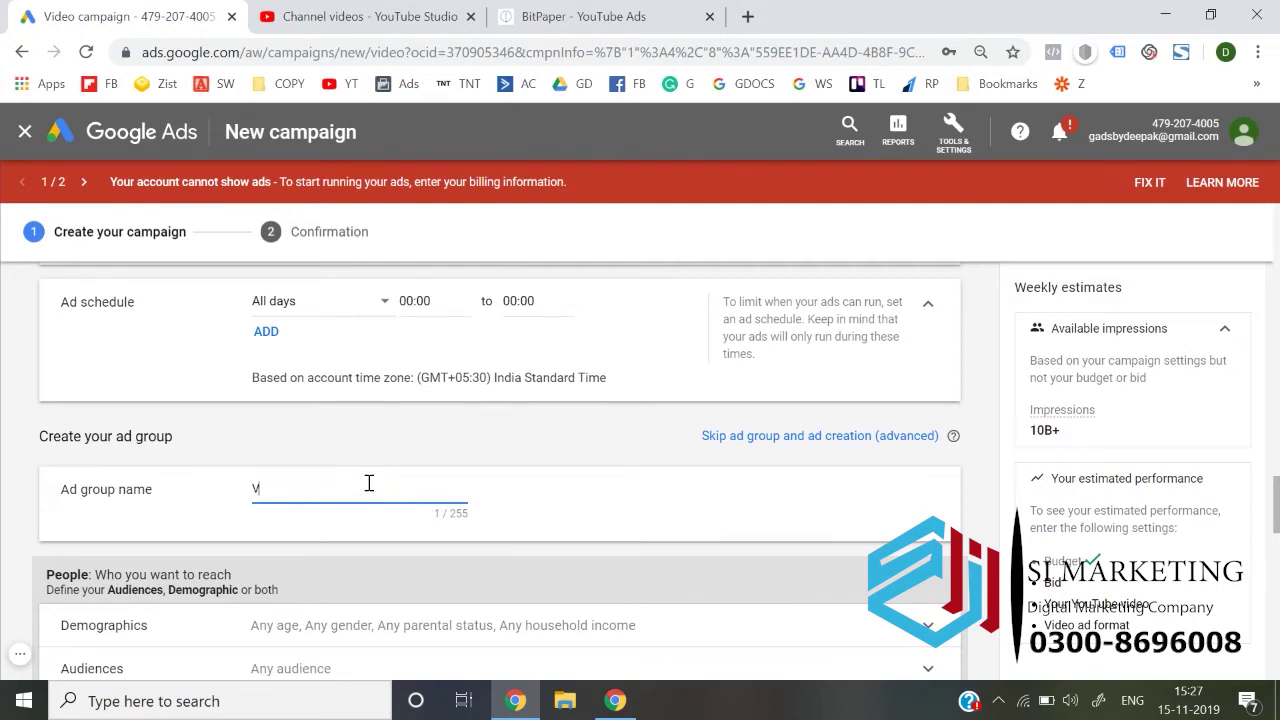
text(D)
text(4)
key(BackSpace)
text(_CS)
- Look over the ad group's demographic targeting options, briefly excluding and re-including the 18 - 24 age group
scroll(368, 483, down, 2)
click(341, 473)
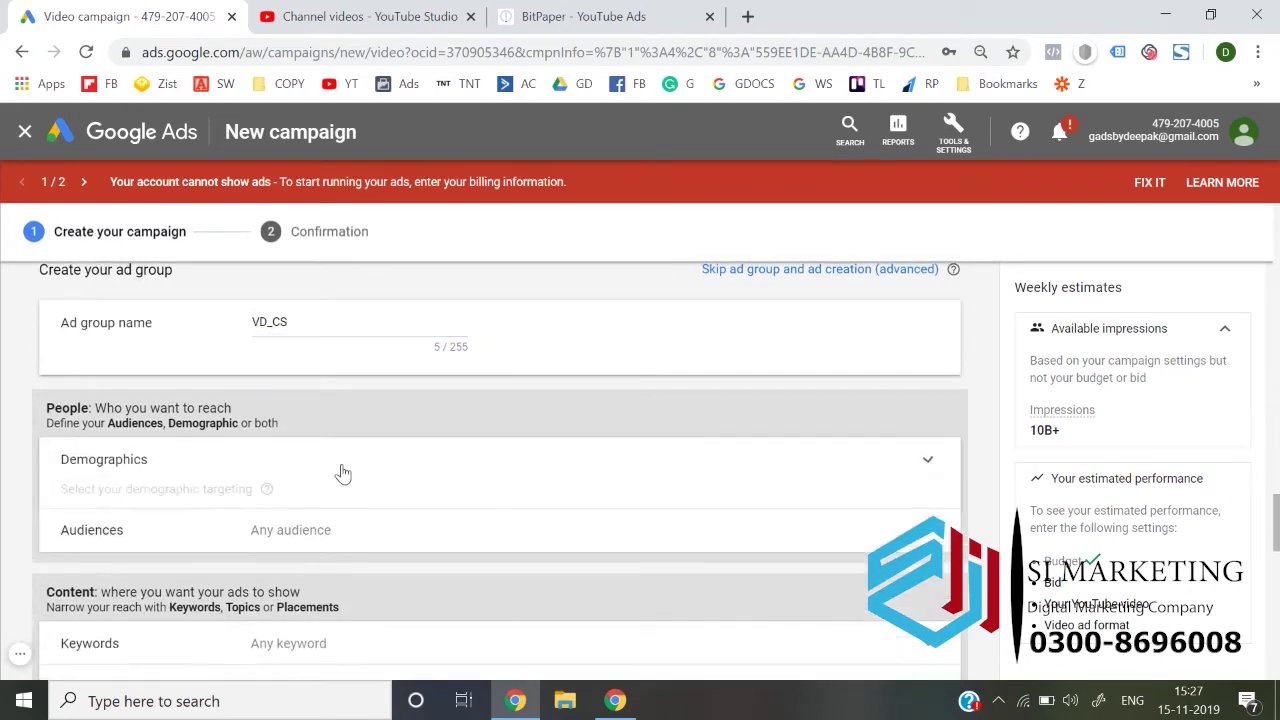
click(928, 481)
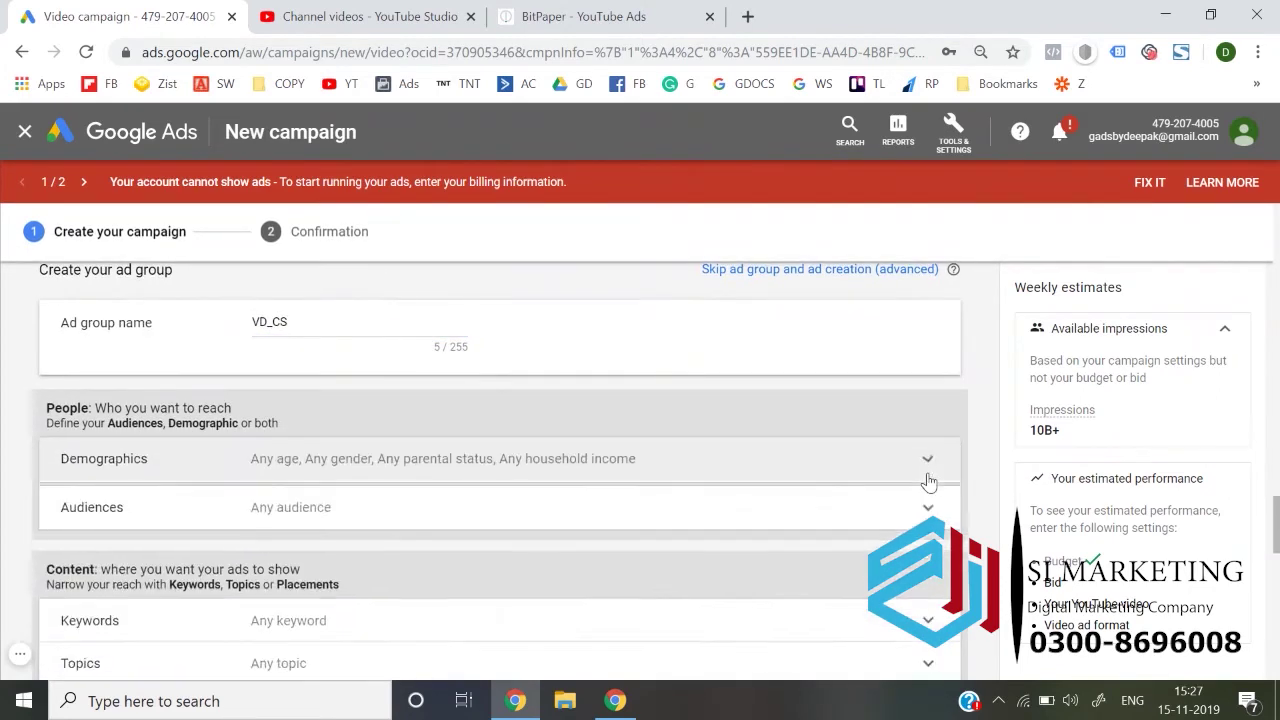
click(928, 481)
scroll(928, 481, down, 1)
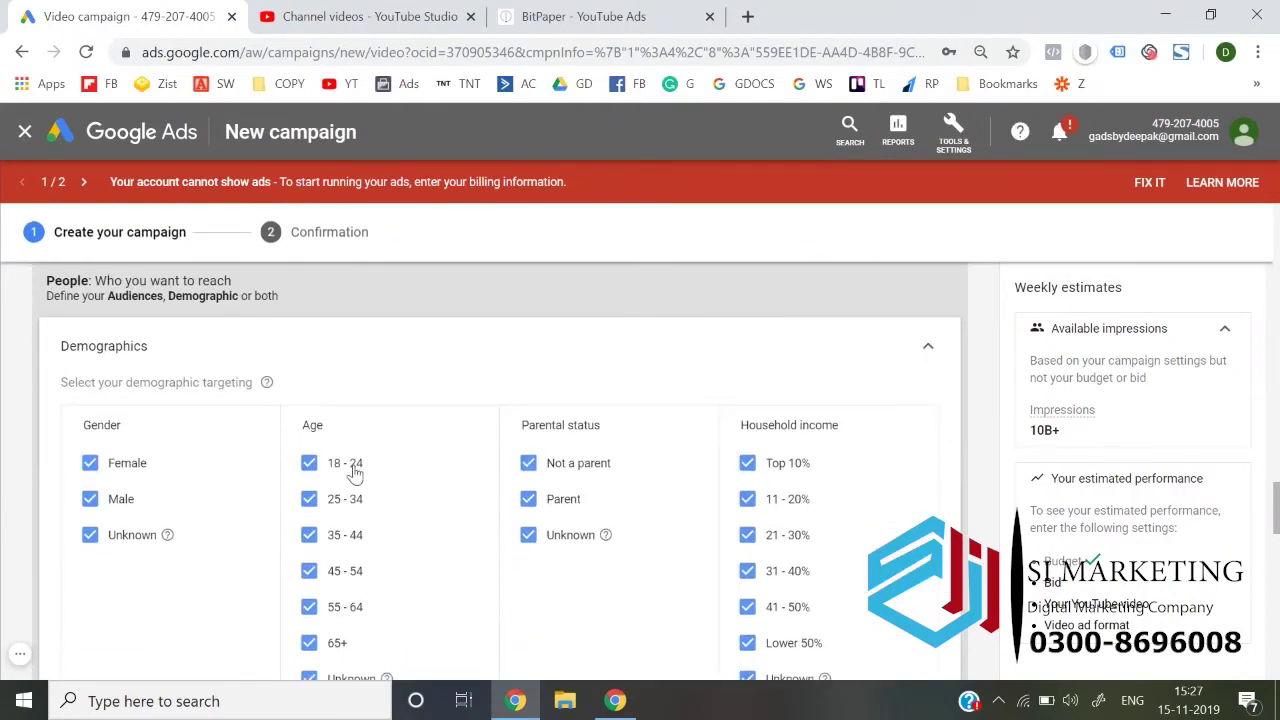
click(345, 473)
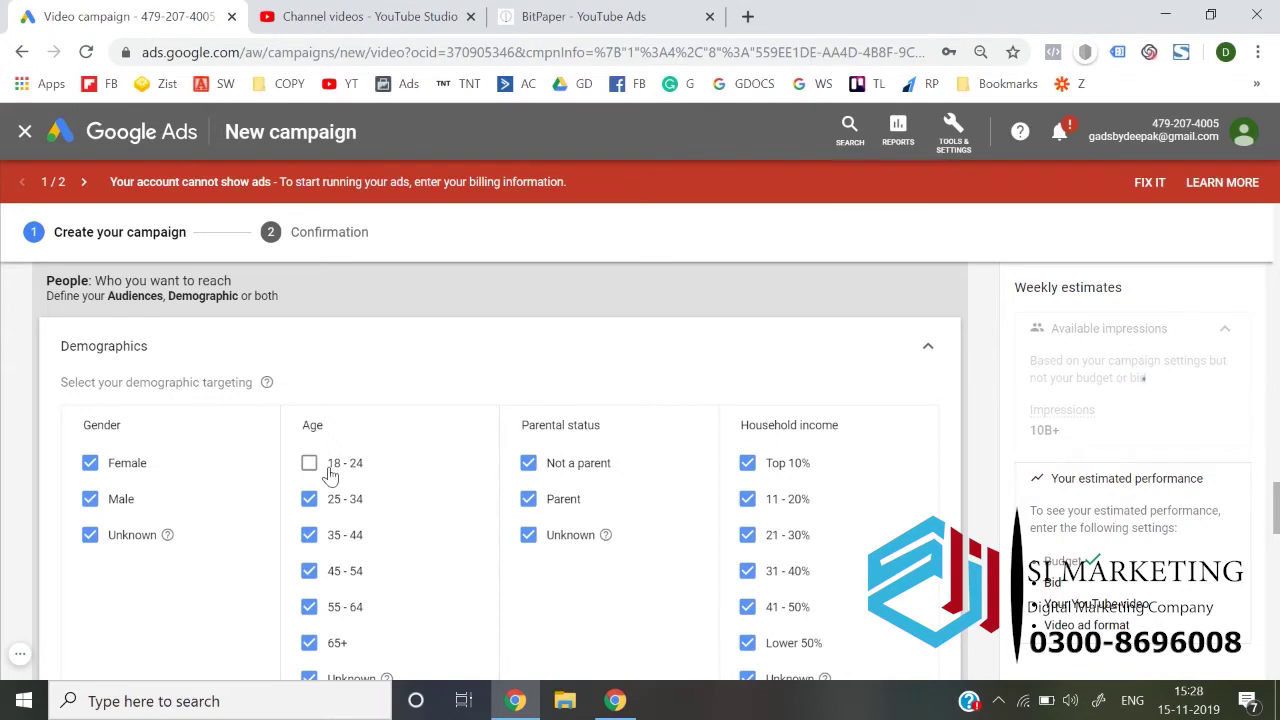
click(322, 466)
click(931, 360)
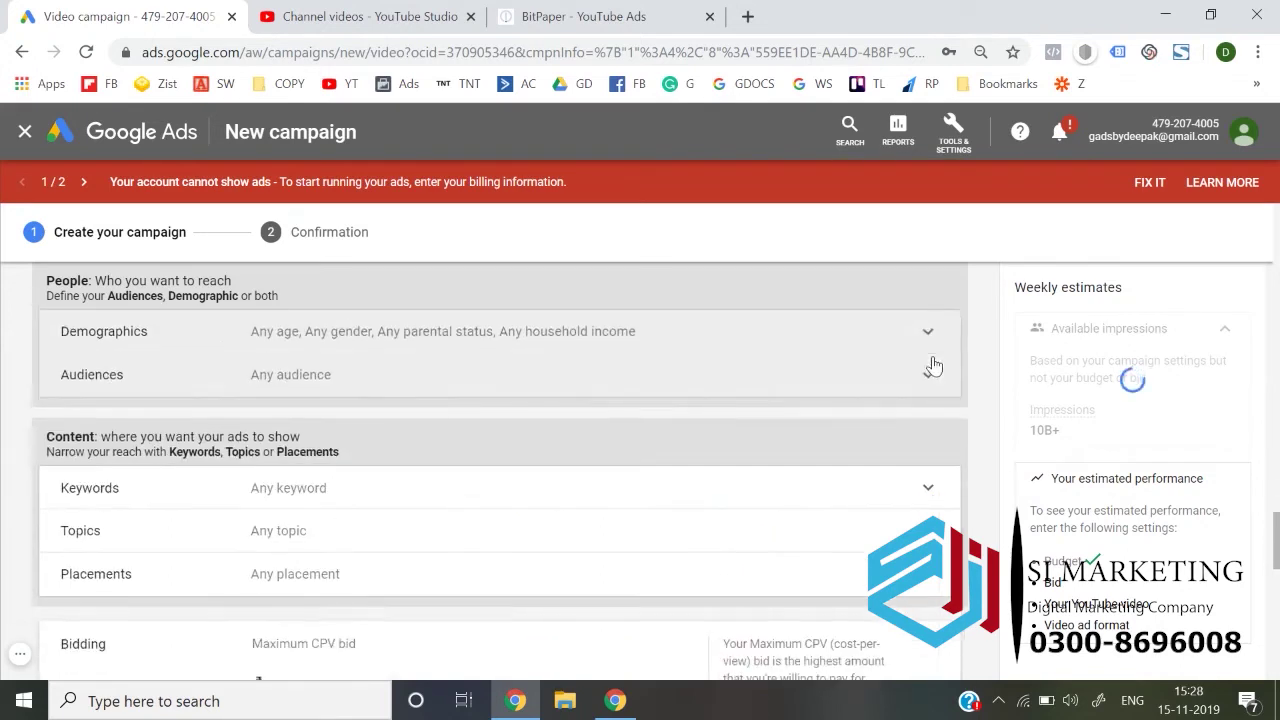
- Target the custom intent audience 14 Nov_ Protein from the audiences actively researching or planning
click(367, 364)
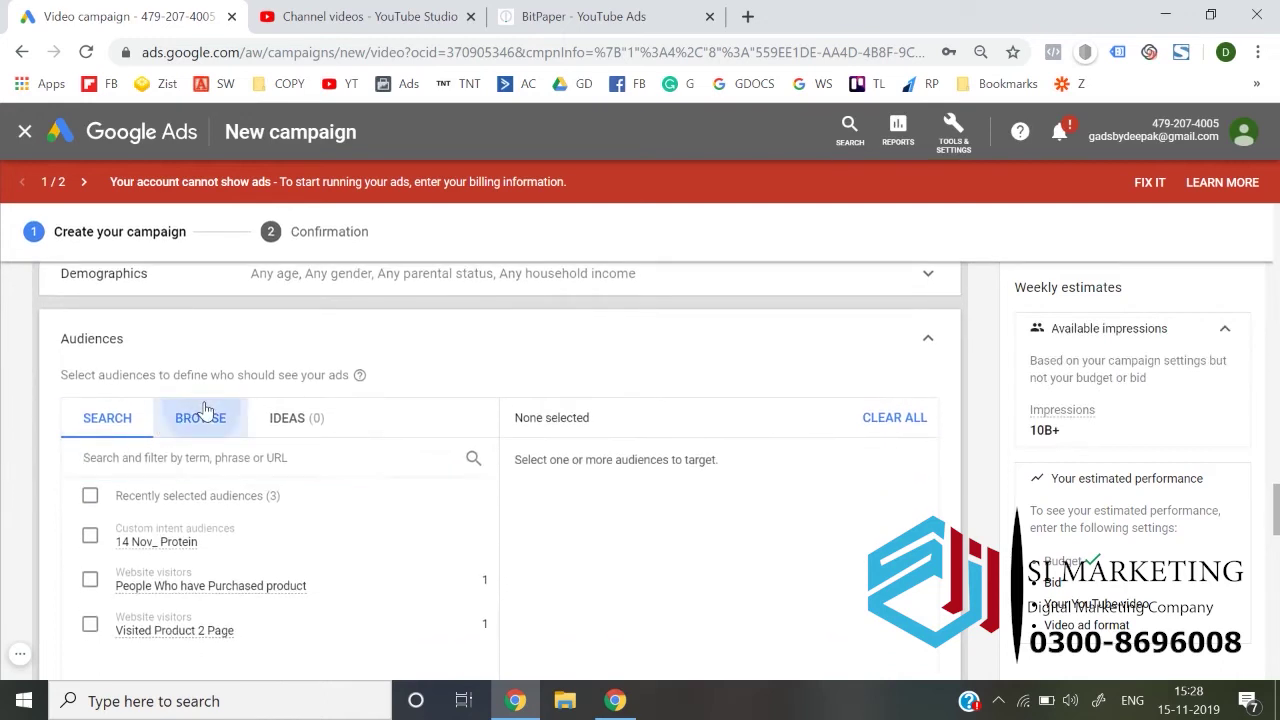
click(202, 411)
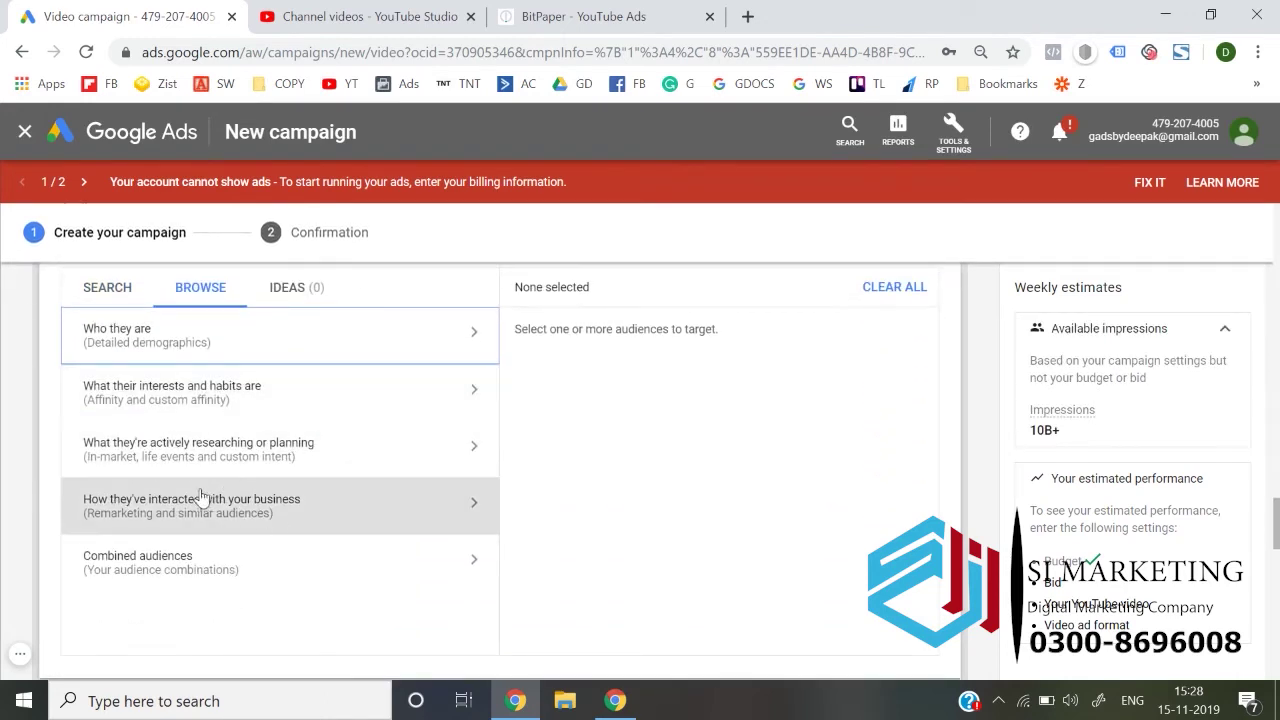
click(250, 465)
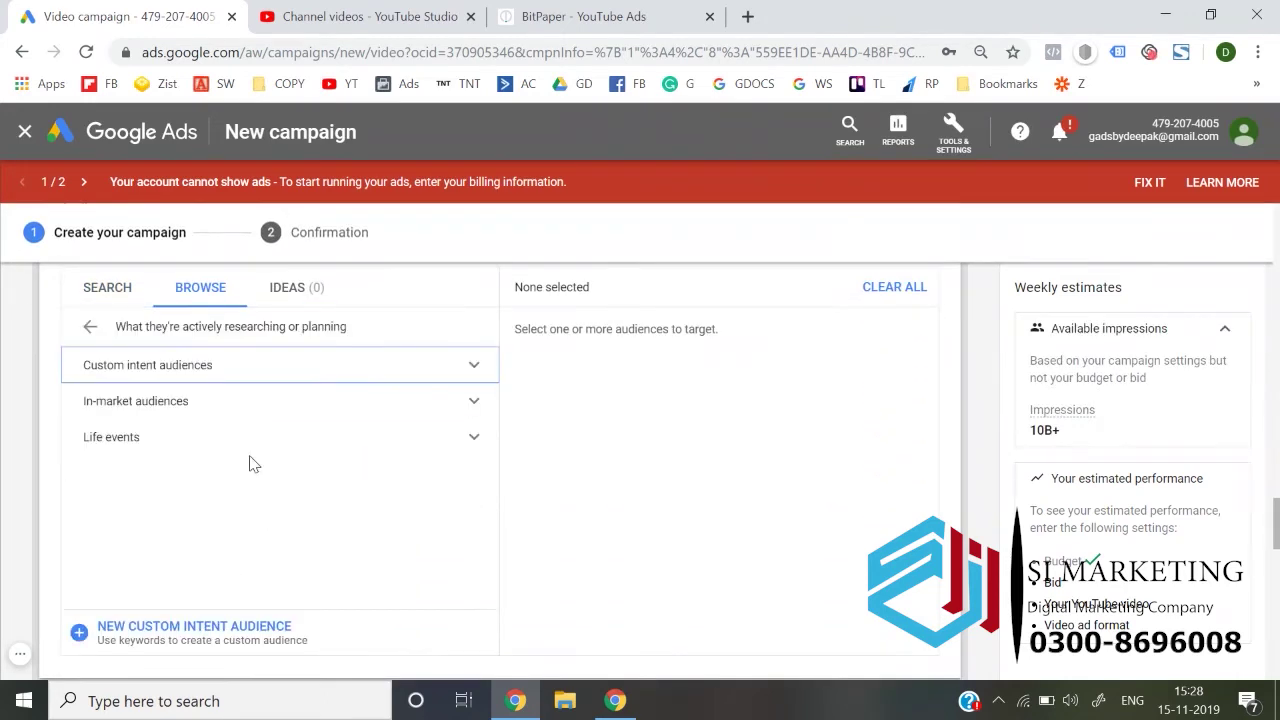
click(213, 372)
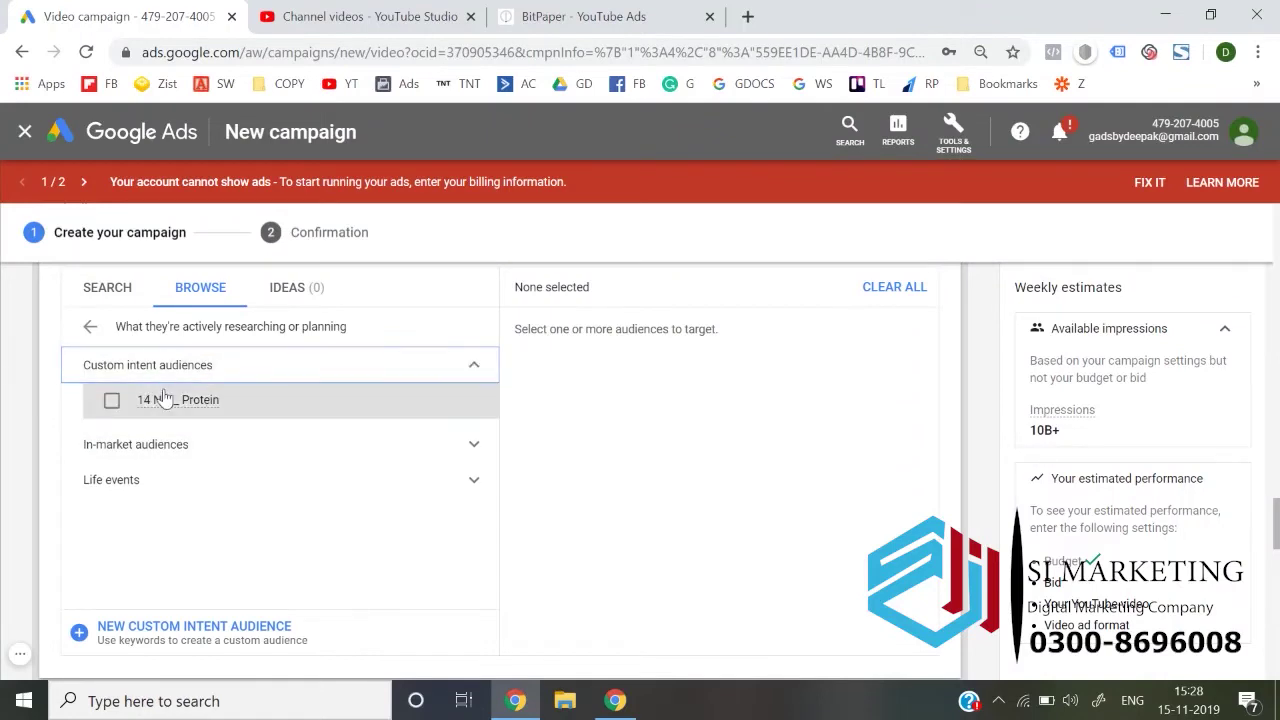
click(109, 401)
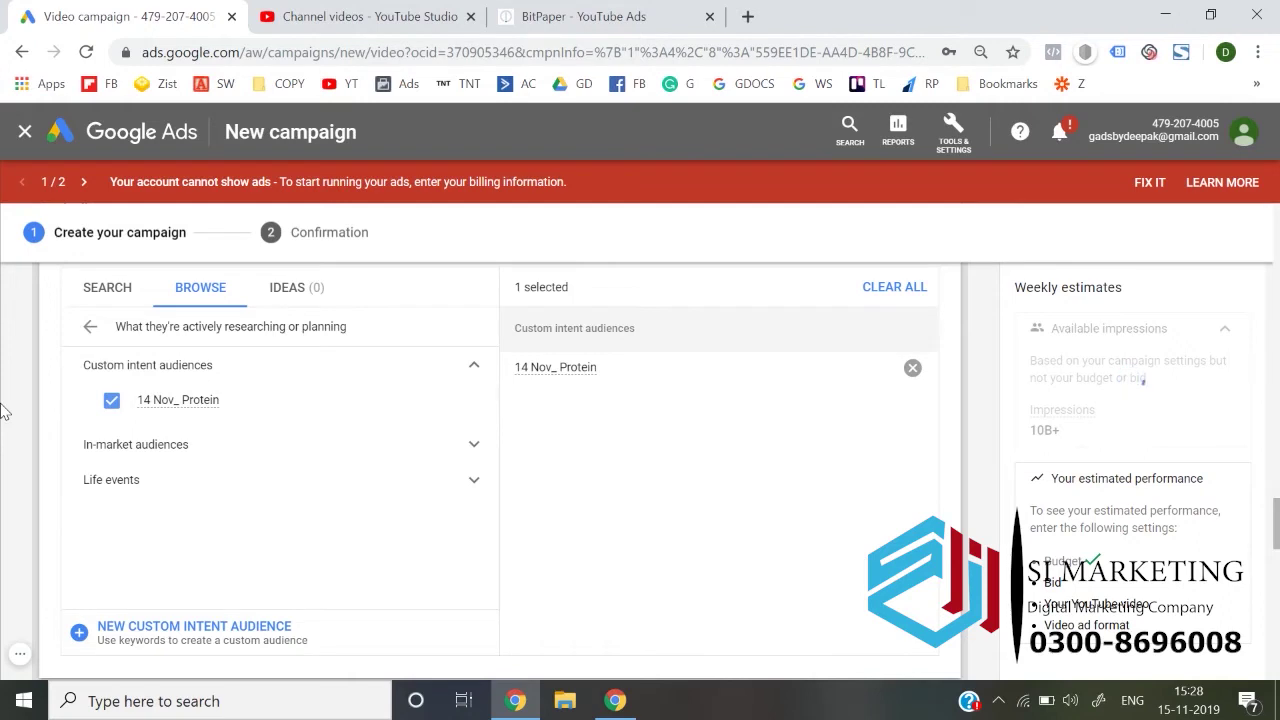
- Set the ad group's Maximum CPV bid to ₹0.51
scroll(3, 410, down, 4)
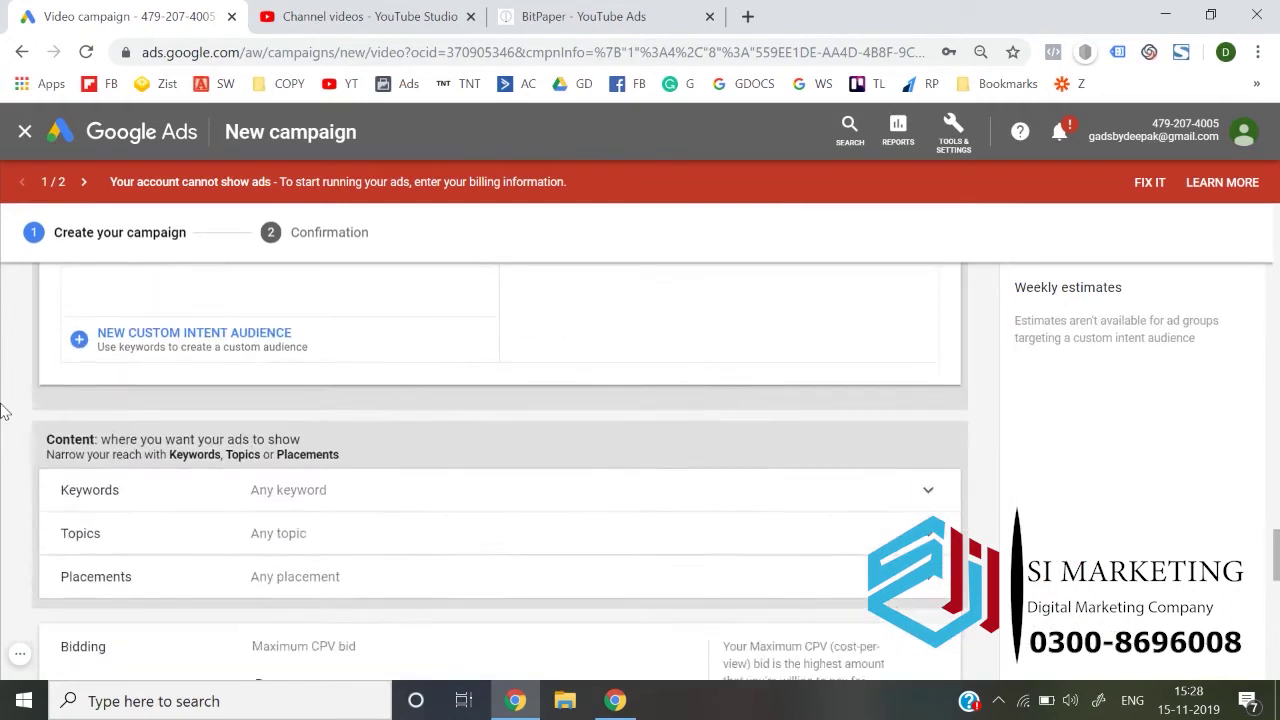
scroll(263, 460, down, 1)
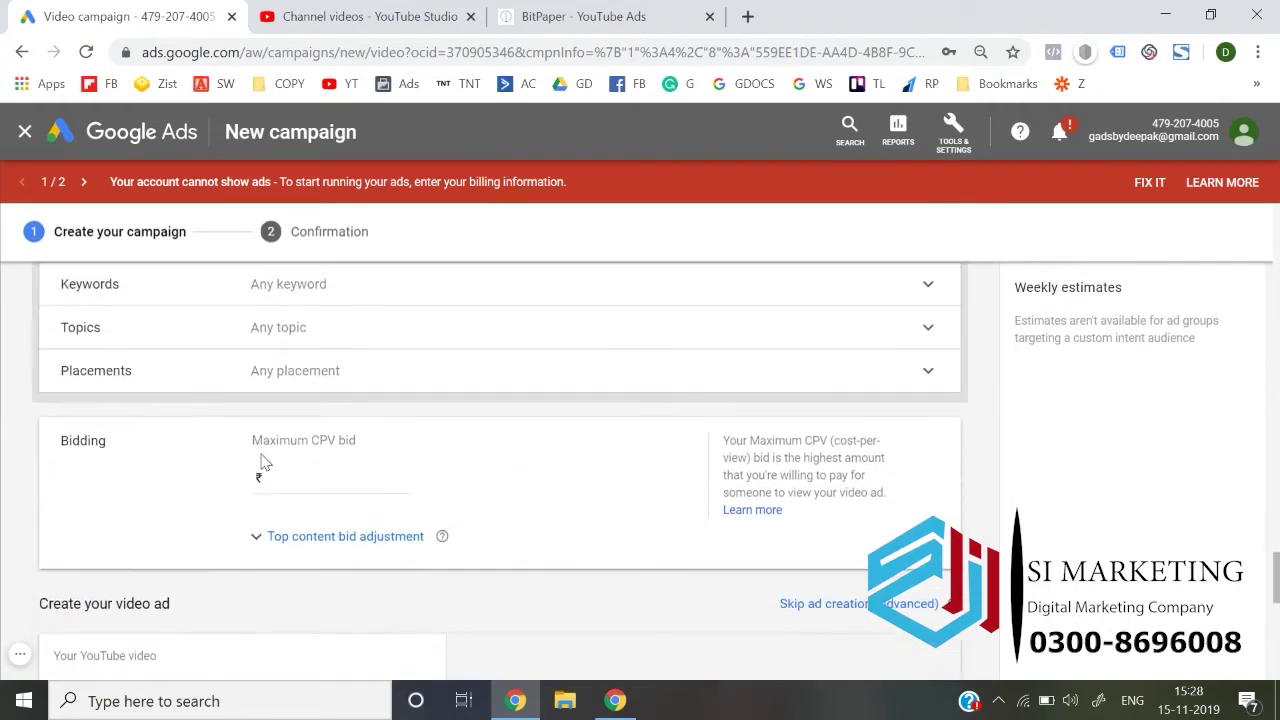
click(284, 478)
text(0.50)
key(BackSpace)
text(1)
click(3, 495)
- Add a top content bid adjustment of 10% to the ad group's bidding
scroll(2, 495, down, 1)
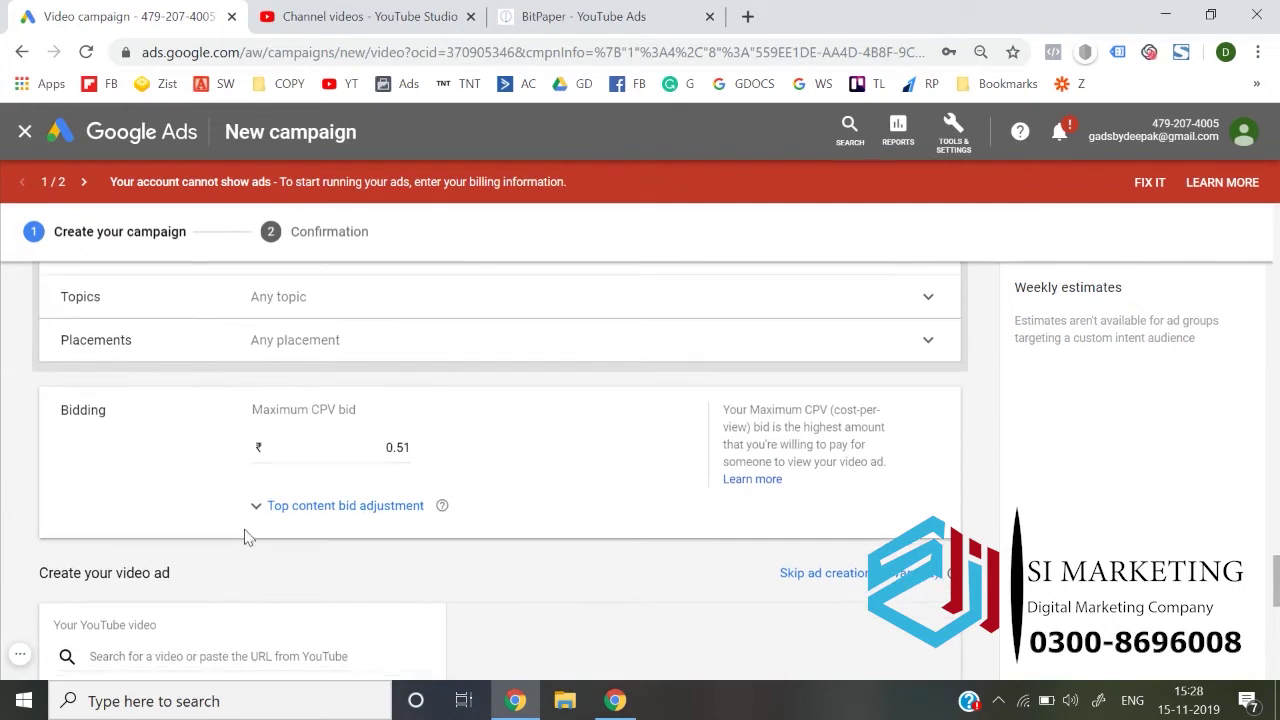
click(316, 519)
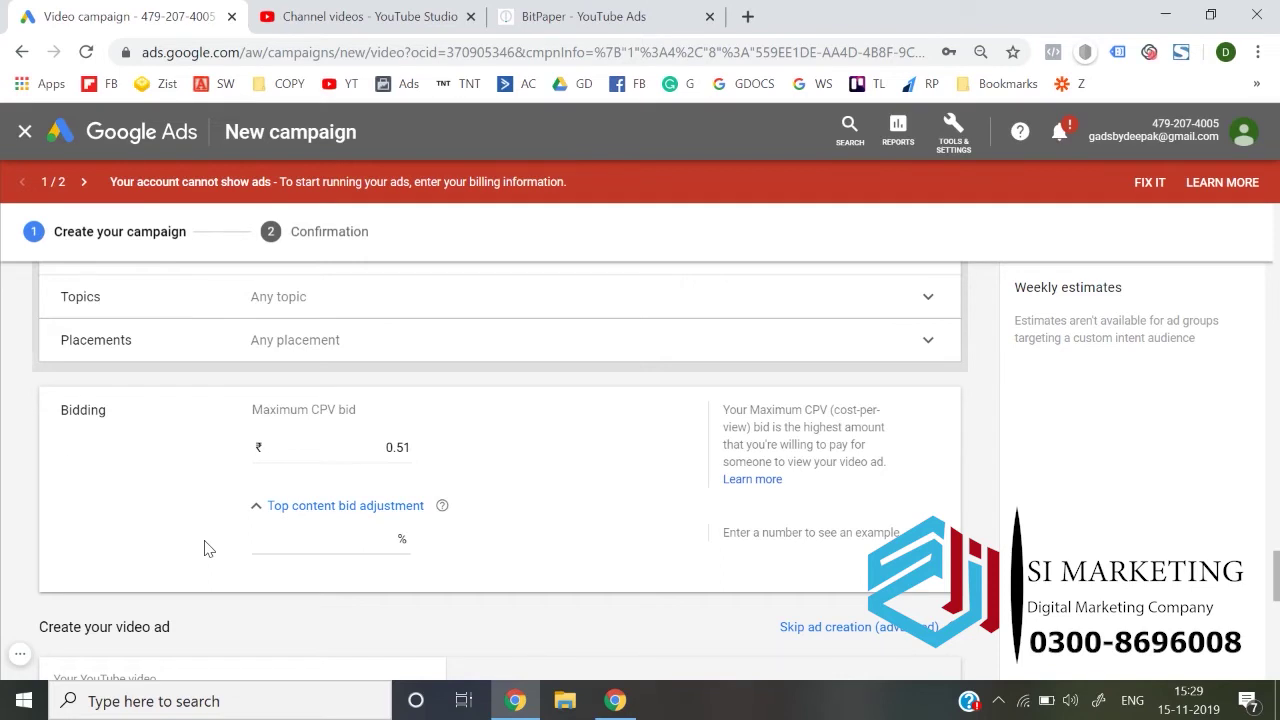
click(331, 540)
text(10)
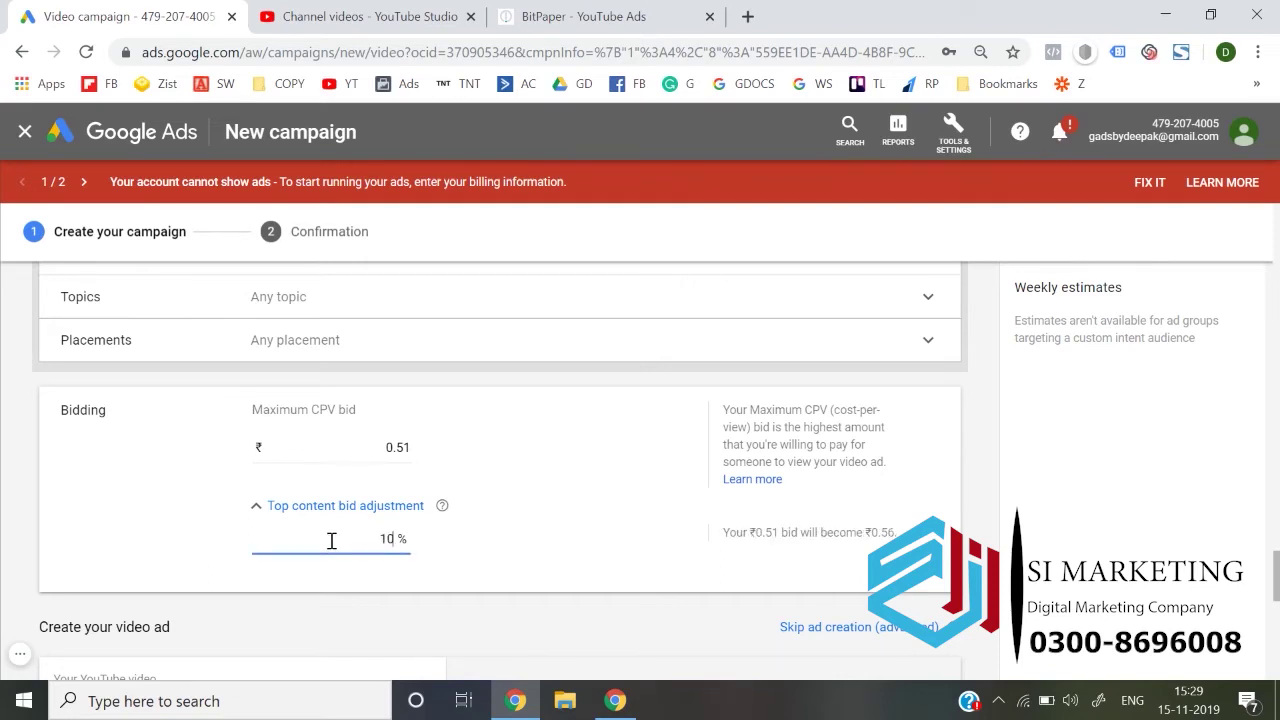
click(99, 514)
scroll(99, 514, down, 3)
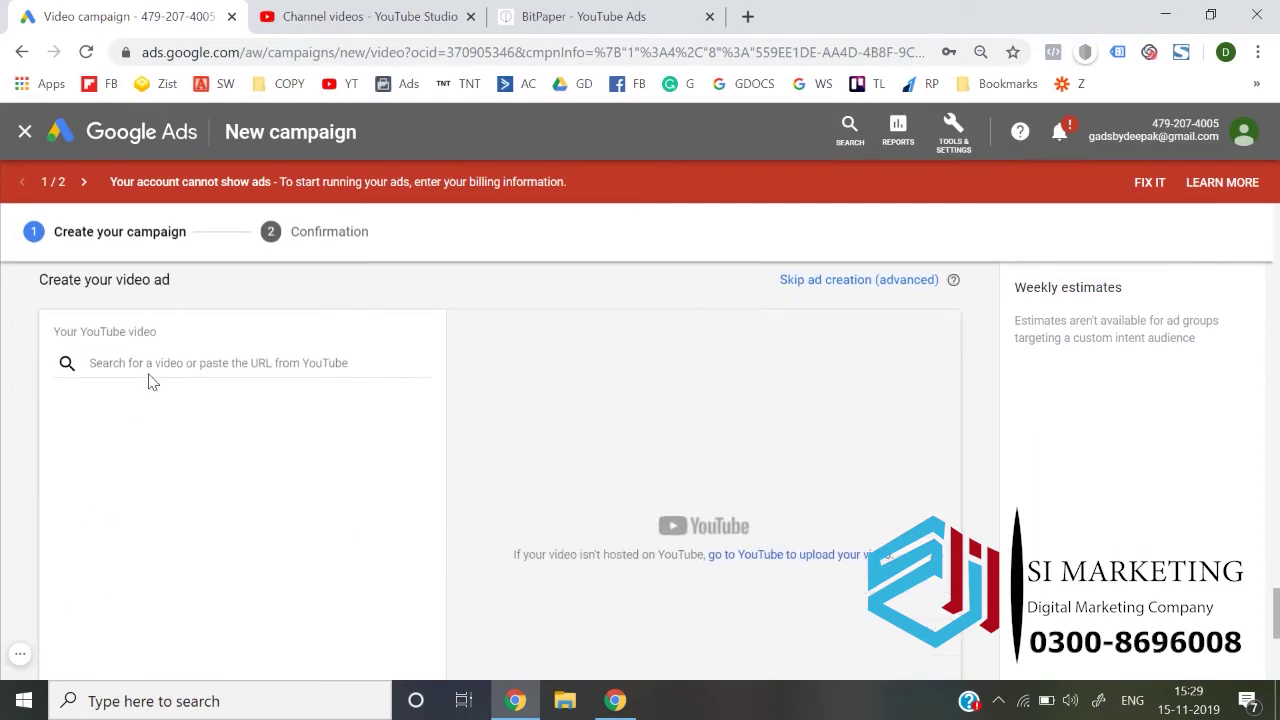
- Copy the shareable link of Video 3 from YouTube Studio and use it as the ad's YouTube video in Google Ads
click(362, 15)
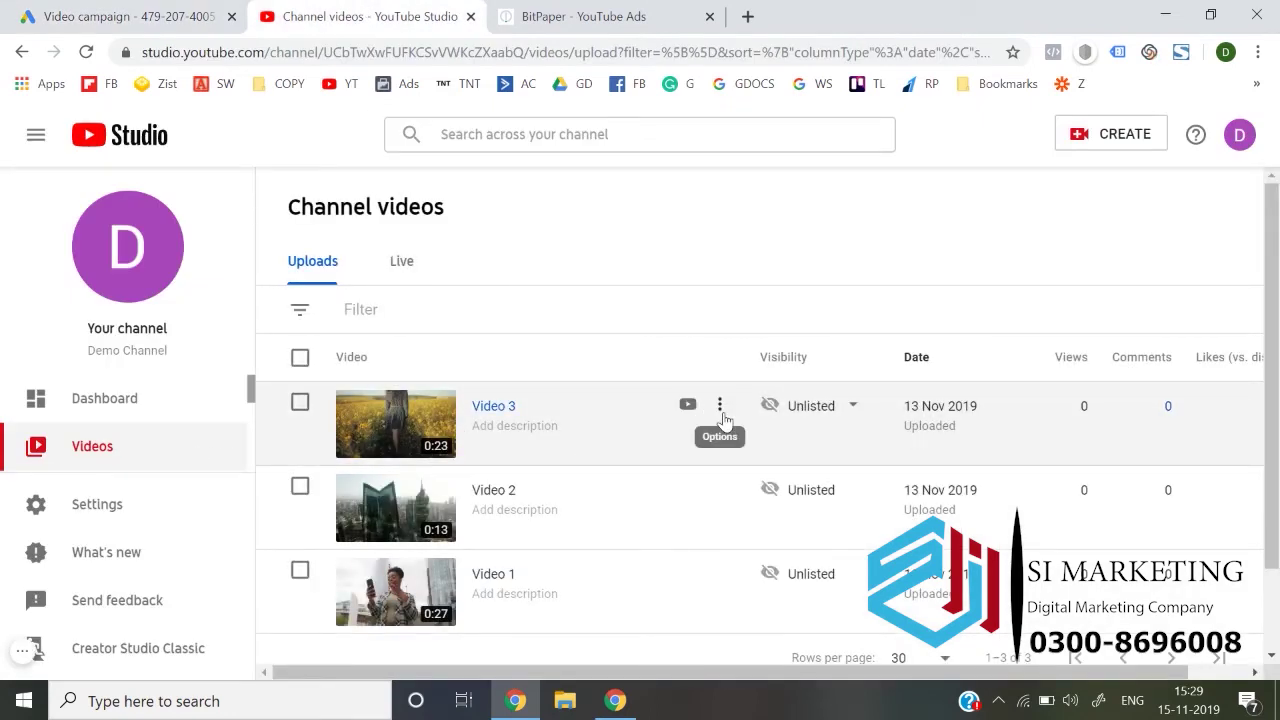
click(721, 416)
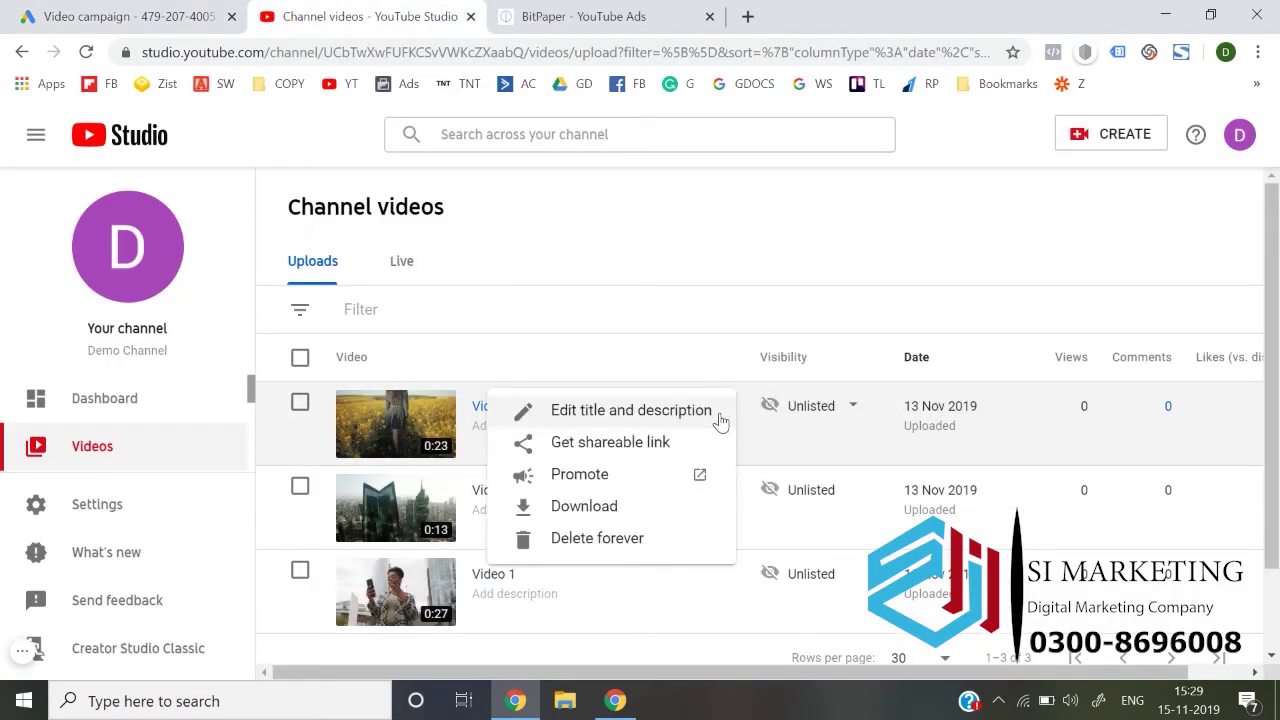
click(602, 442)
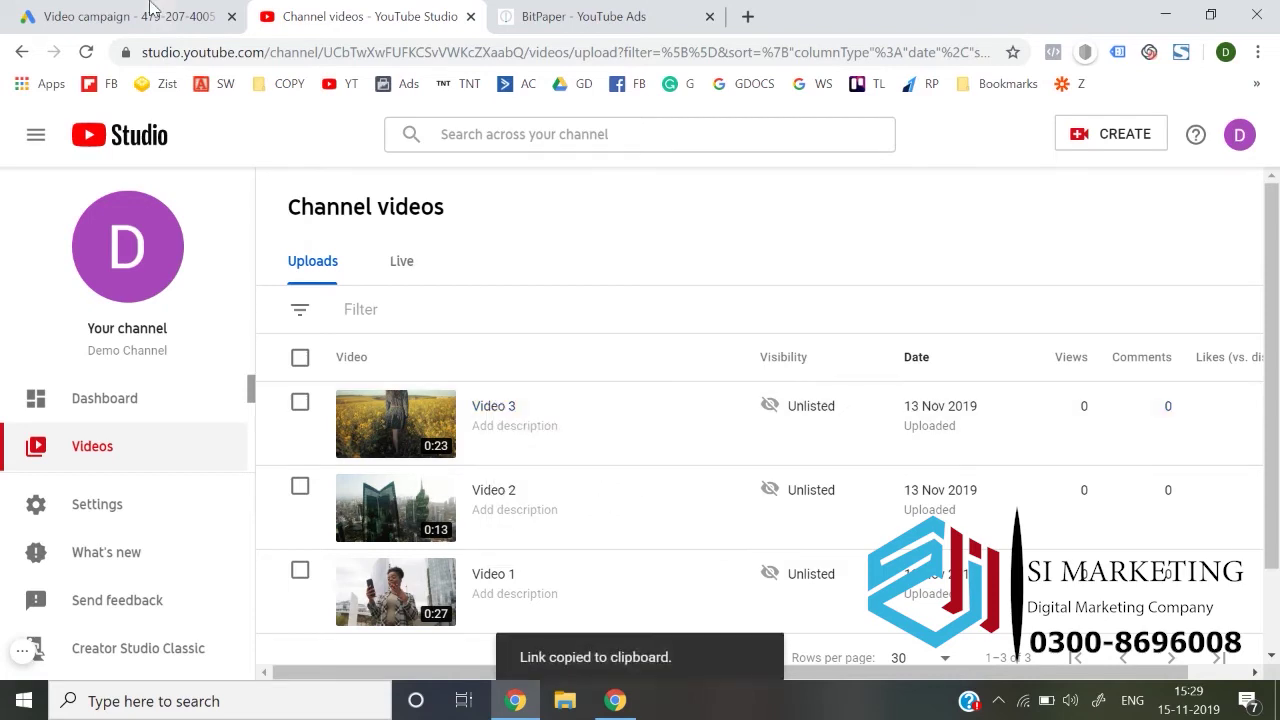
click(152, 10)
click(217, 360)
key(ctrl+v)
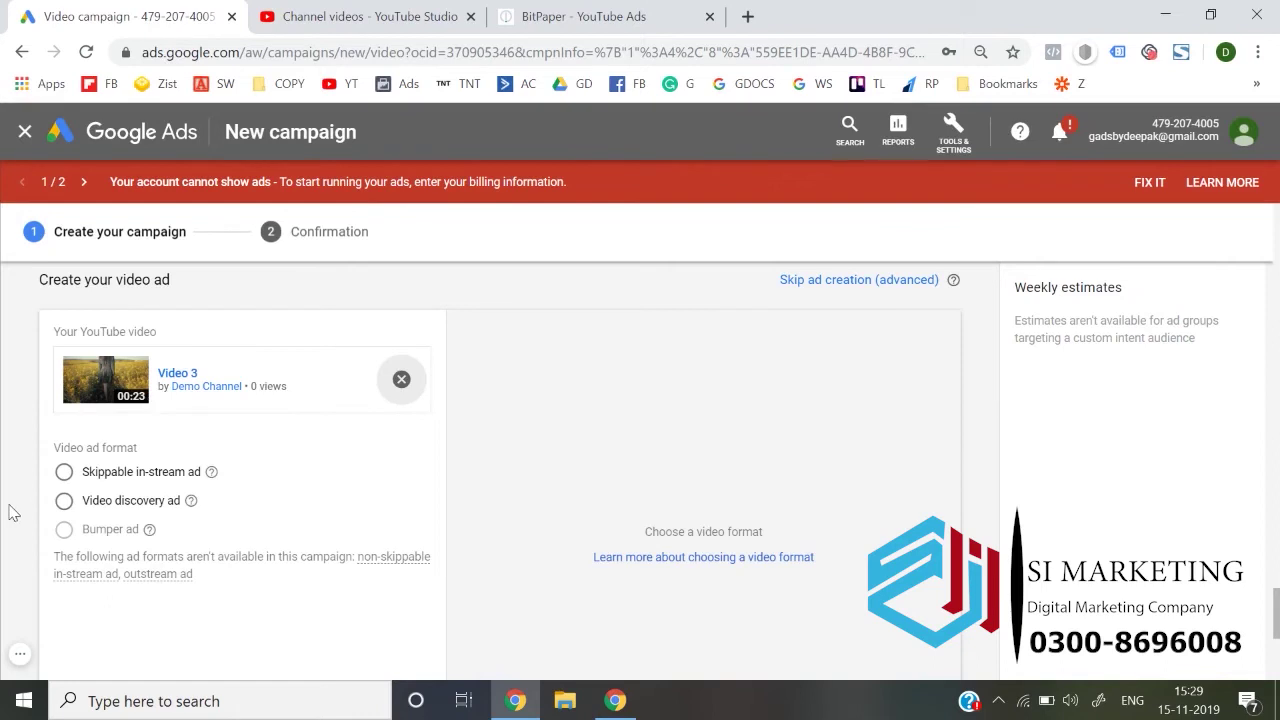
- Choose Video discovery ad as the video ad format
scroll(30, 490, down, 1)
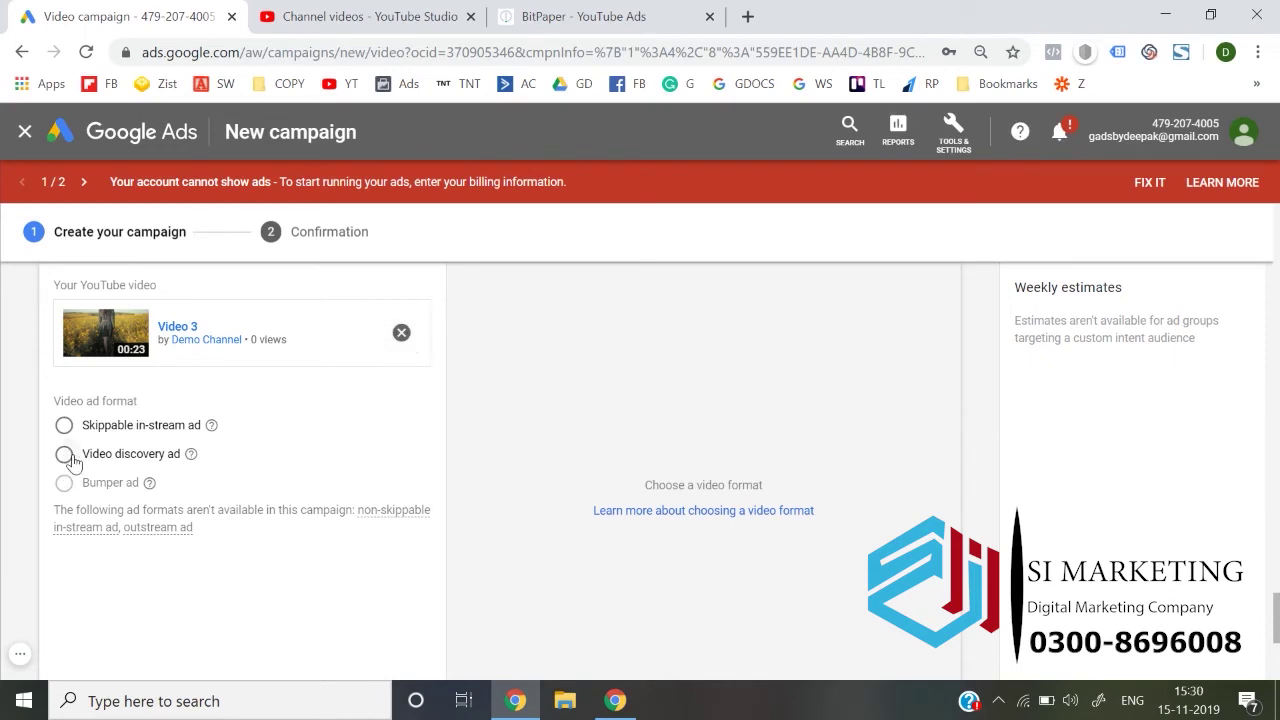
click(66, 456)
scroll(24, 507, down, 2)
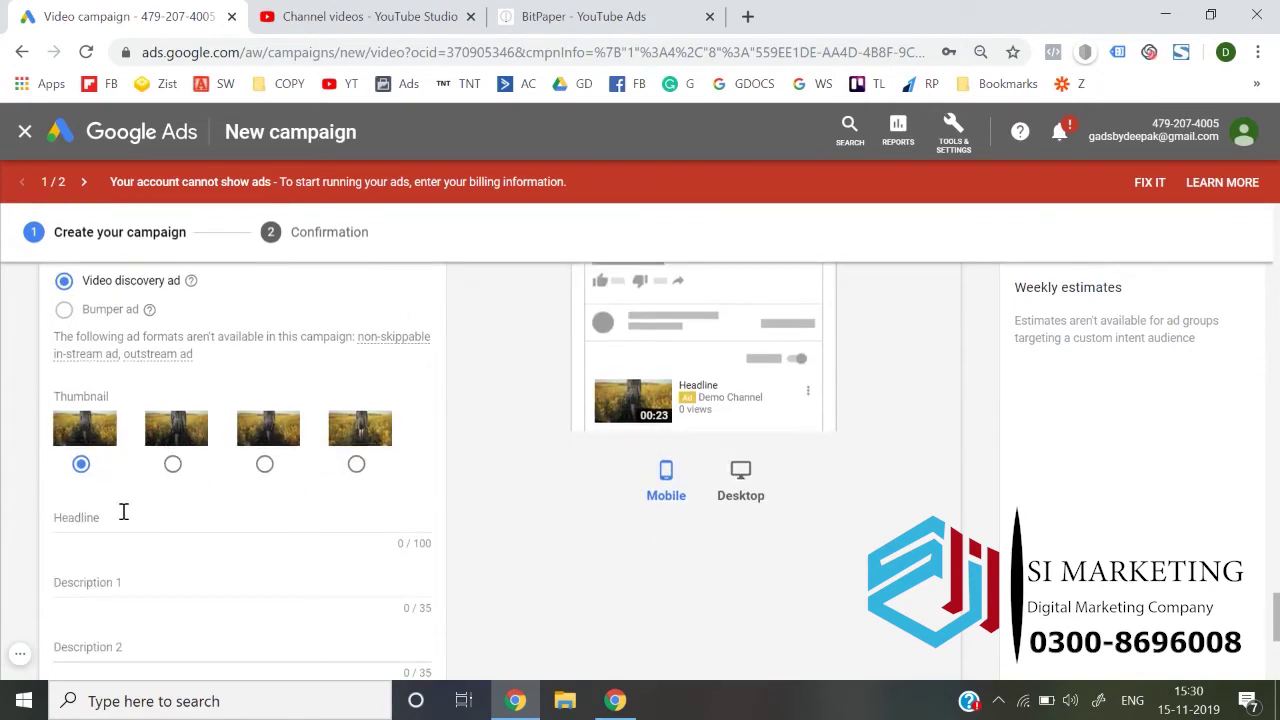
- Enter the ad headline "Want to Learn Marketing? Watch this Video Right now."
scroll(123, 511, down, 1)
click(117, 438)
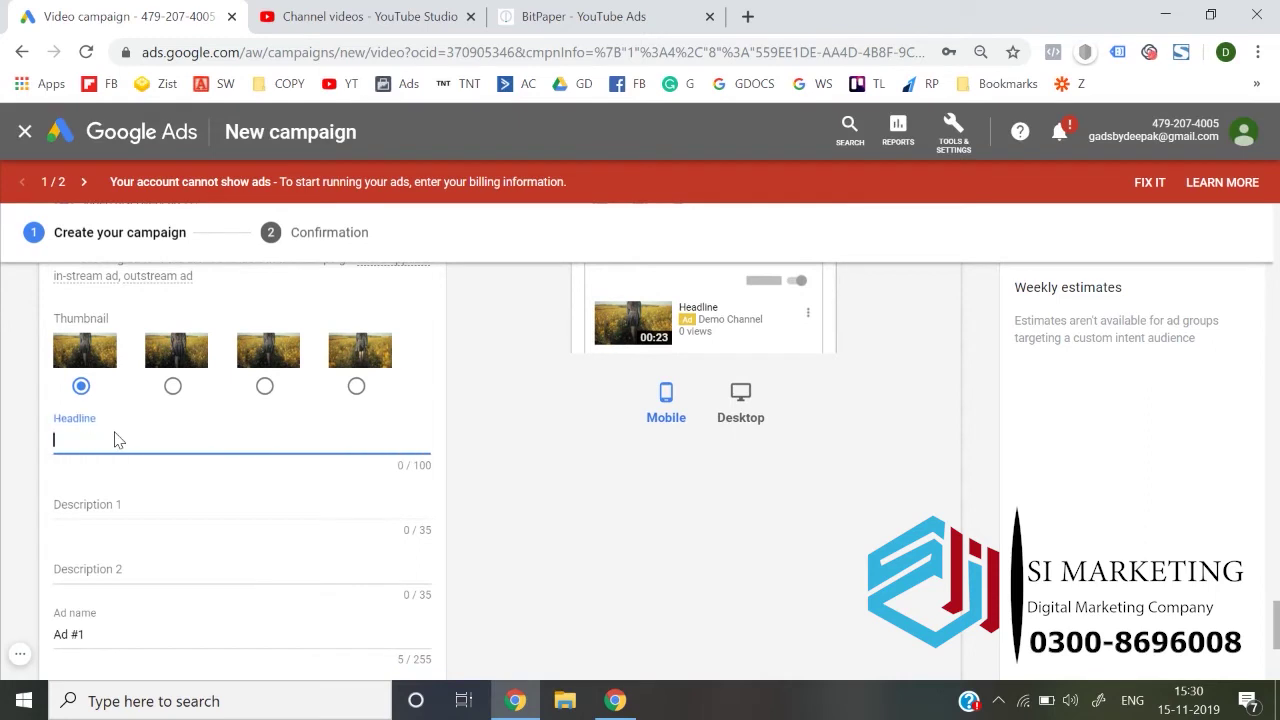
scroll(116, 440, up, 1)
text(W)
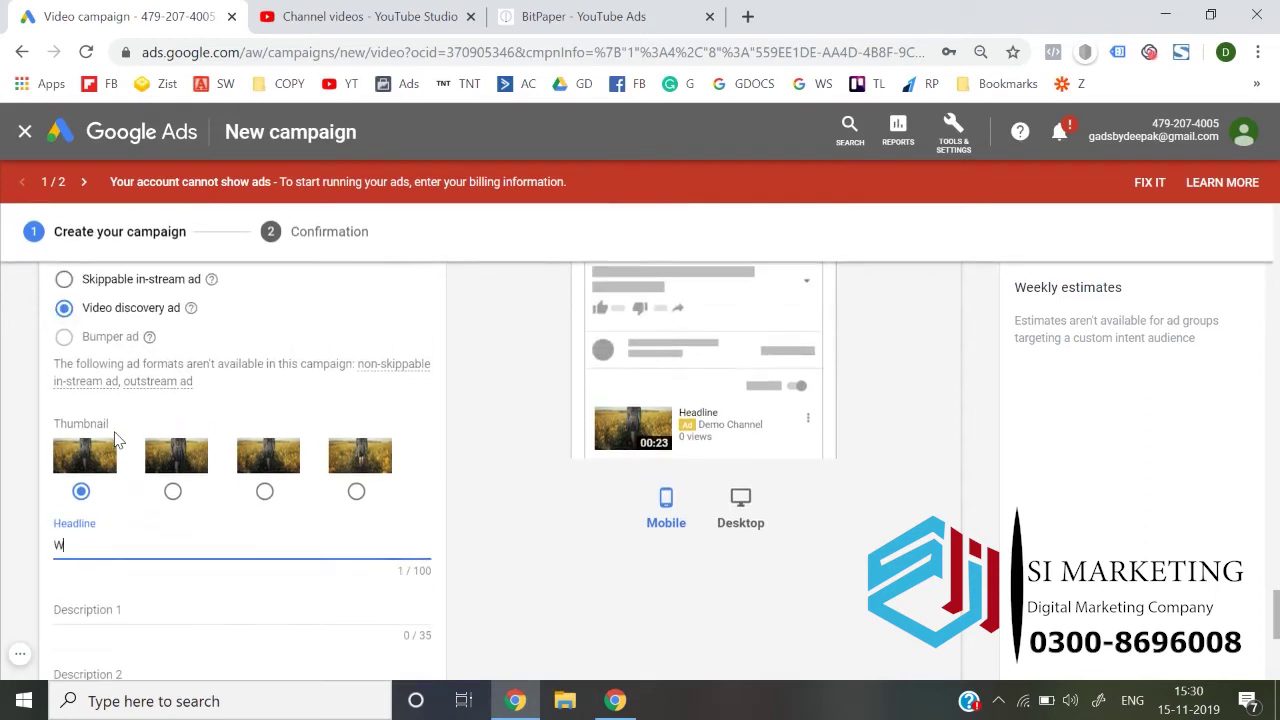
text(ant to Learn Marketi)
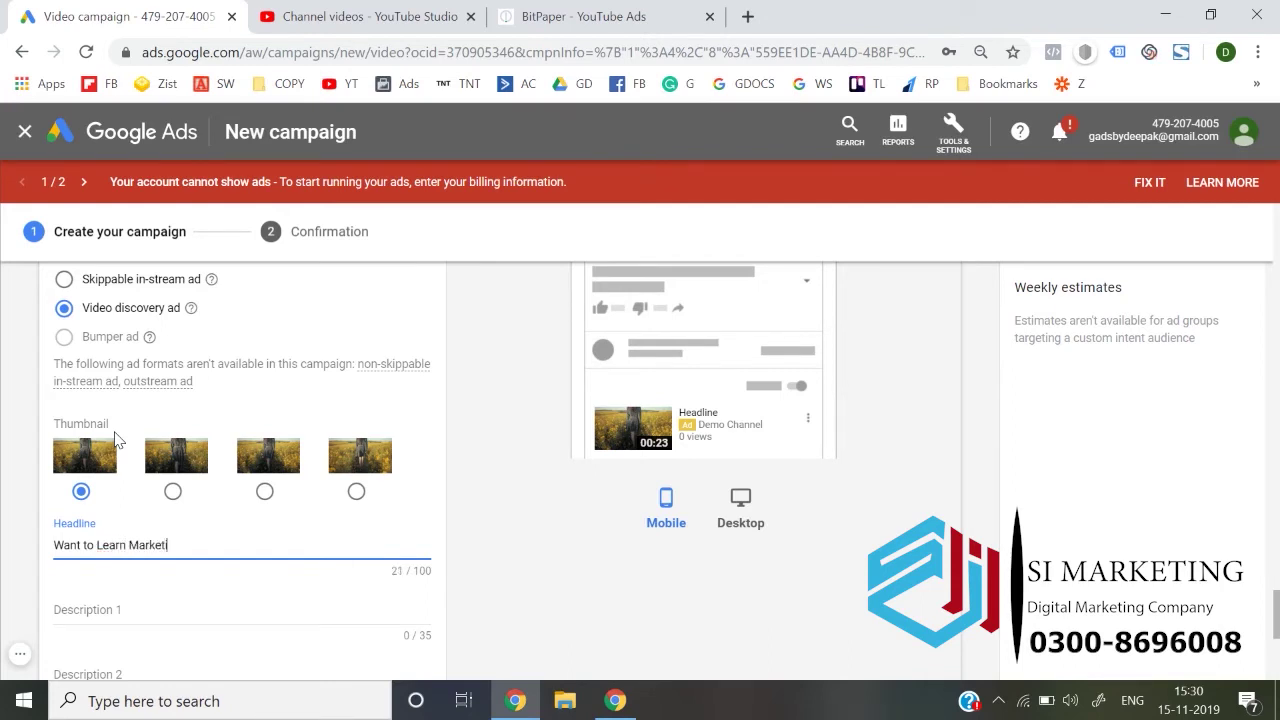
text(ng? Watch this Video Right now.)
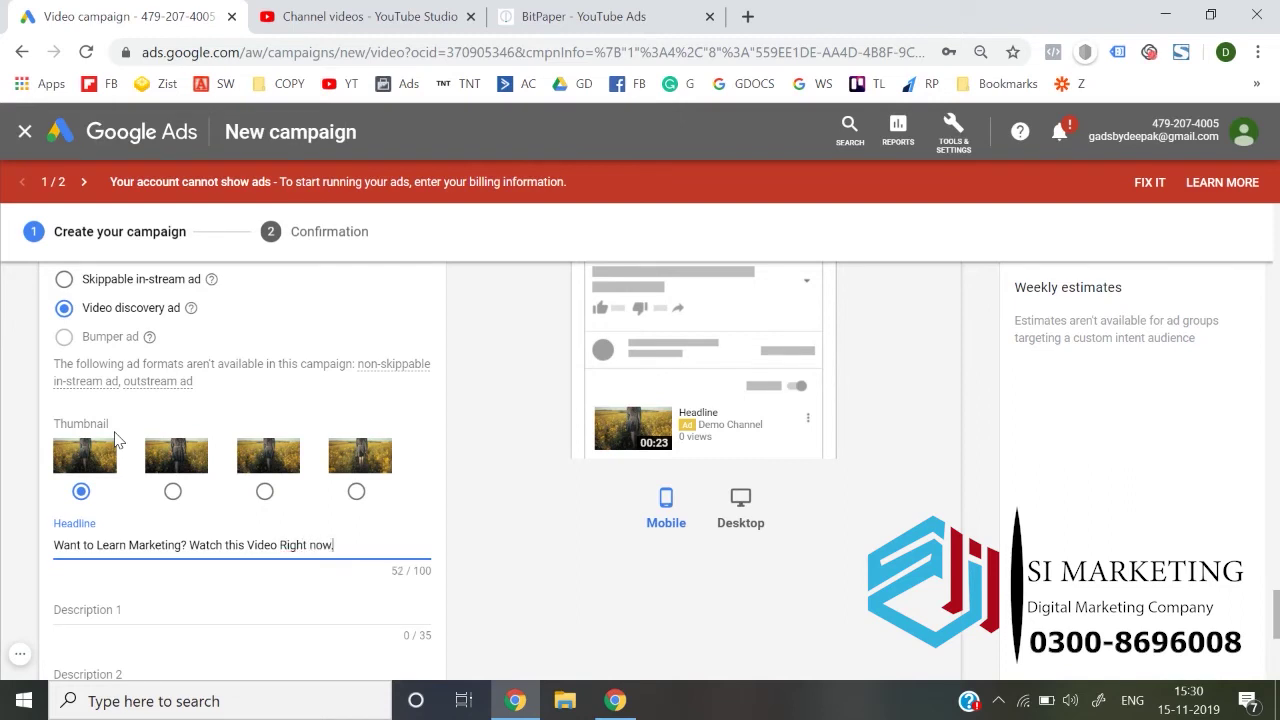
- Fill in Description 1 with "Click here to watch the video to" and Description 2 with "discover what is marketing."
scroll(115, 440, down, 1)
click(84, 521)
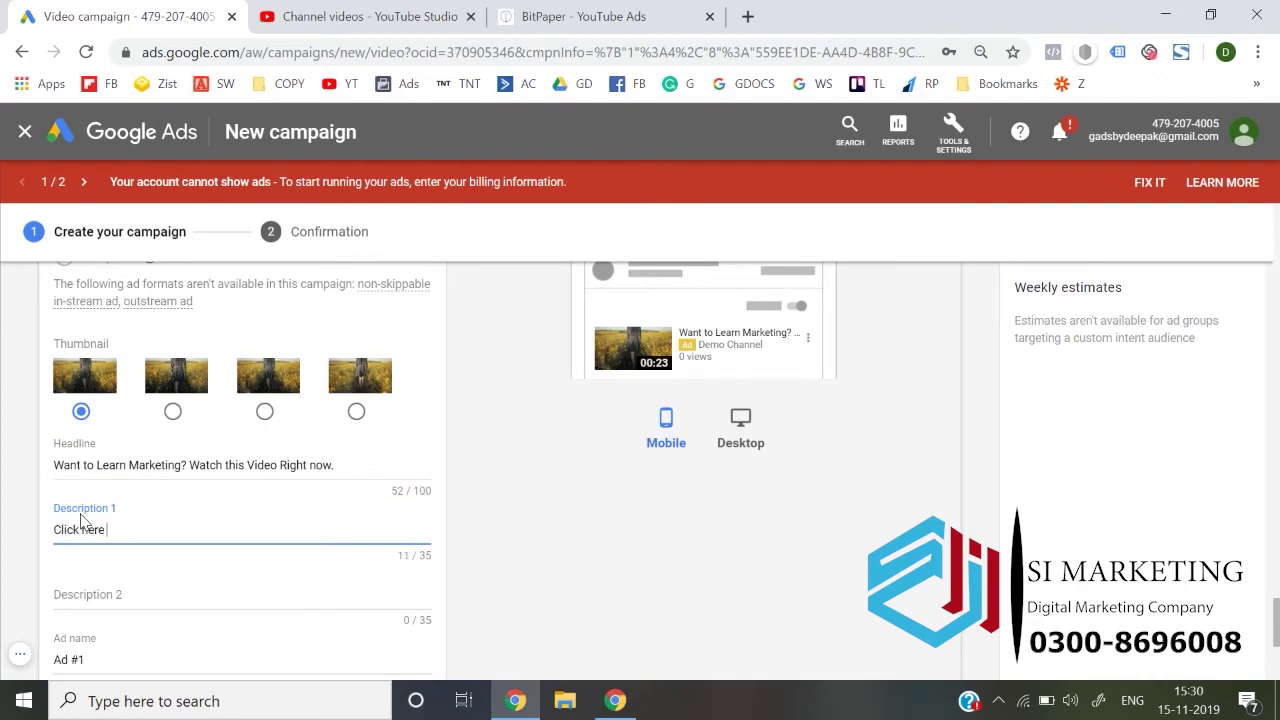
click(116, 591)
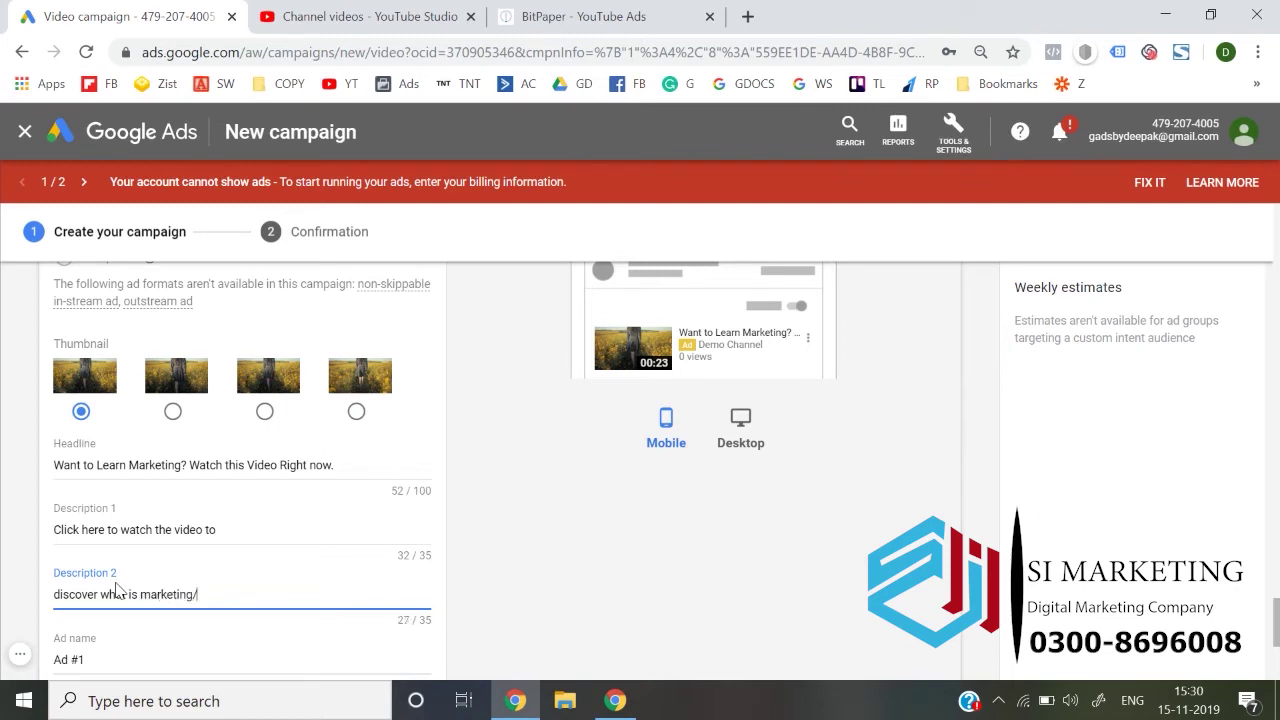
scroll(116, 591, down, 1)
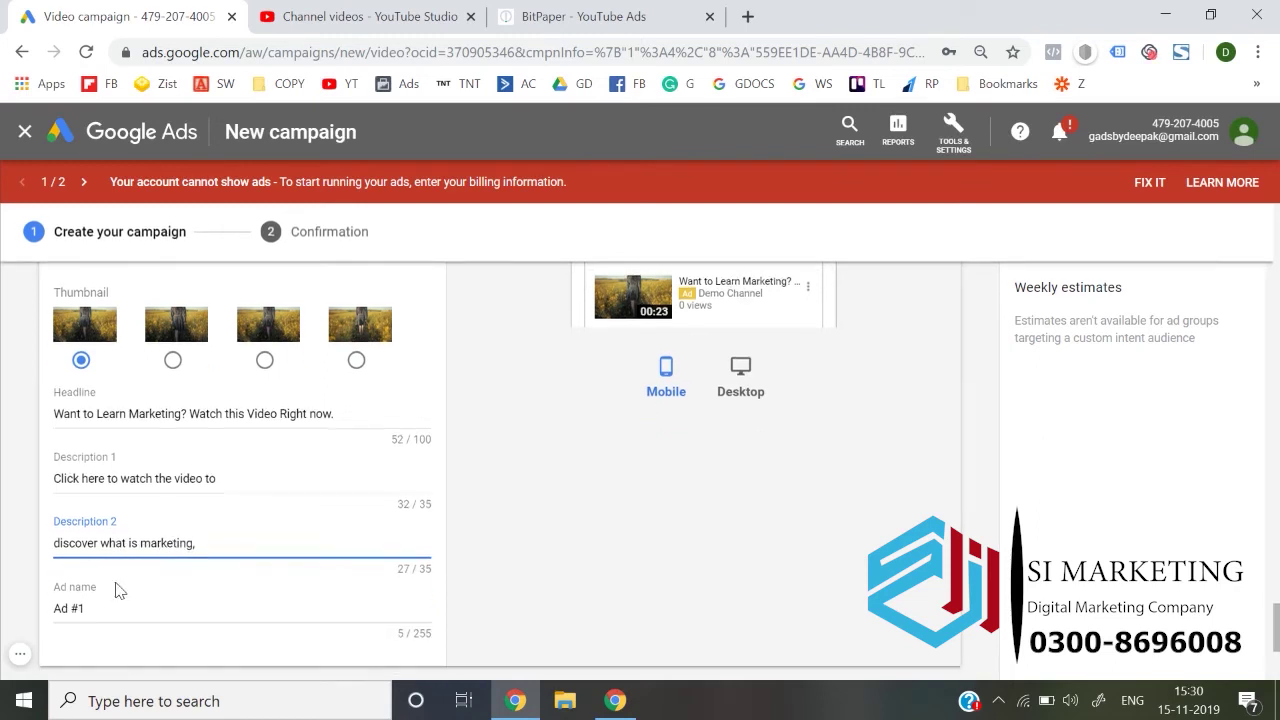
- Rename the ad as "What is Marketing" and submit the campaign for creation
click(116, 608)
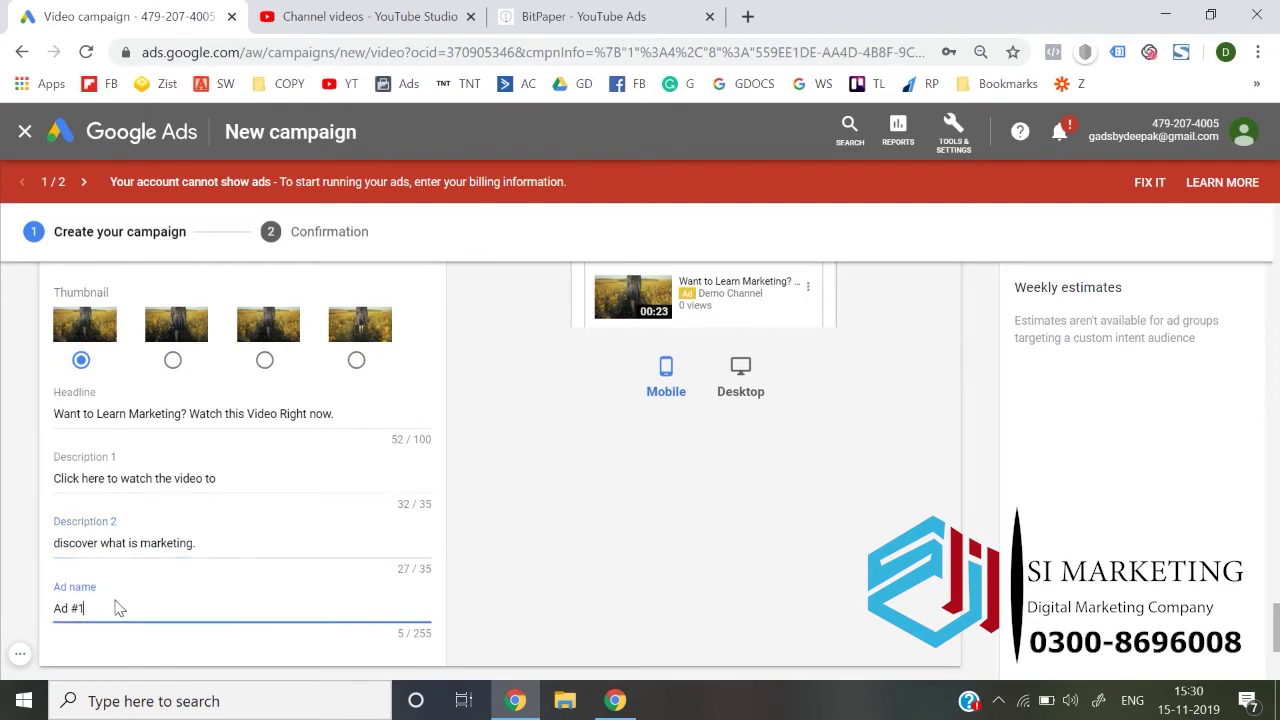
key(ctrl+a)
text(W)
scroll(116, 608, down, 3)
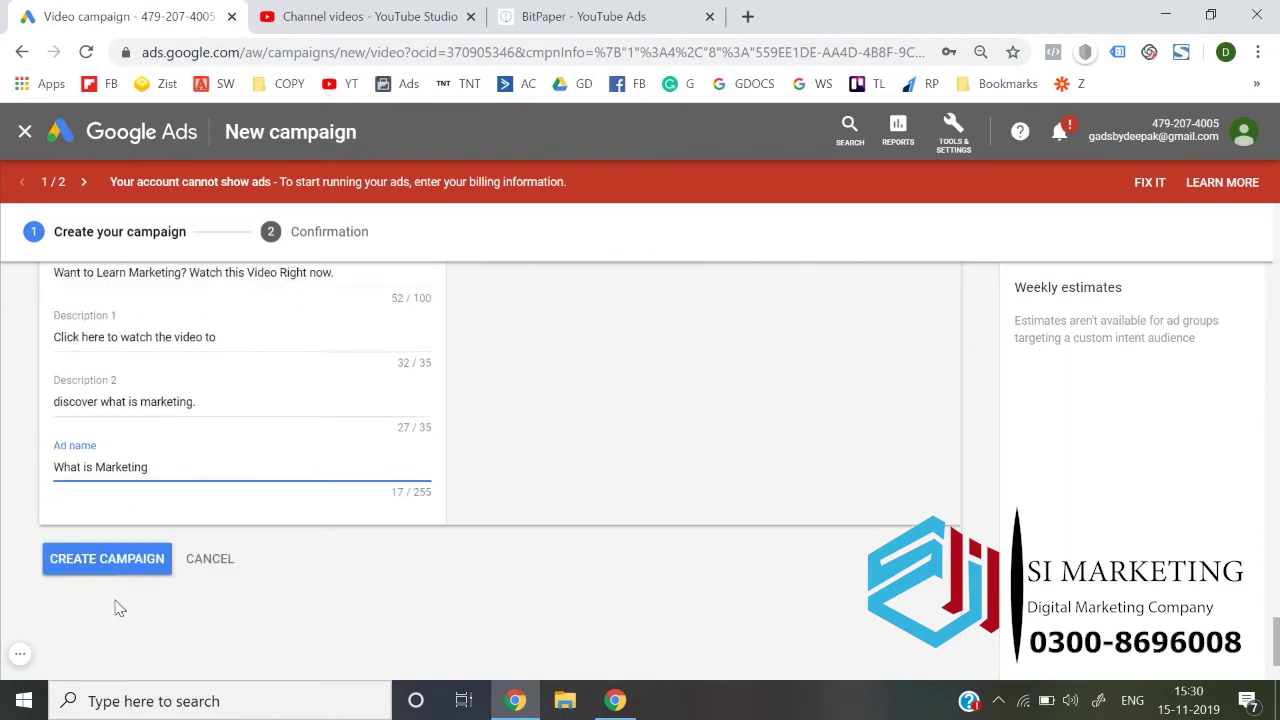
click(107, 546)
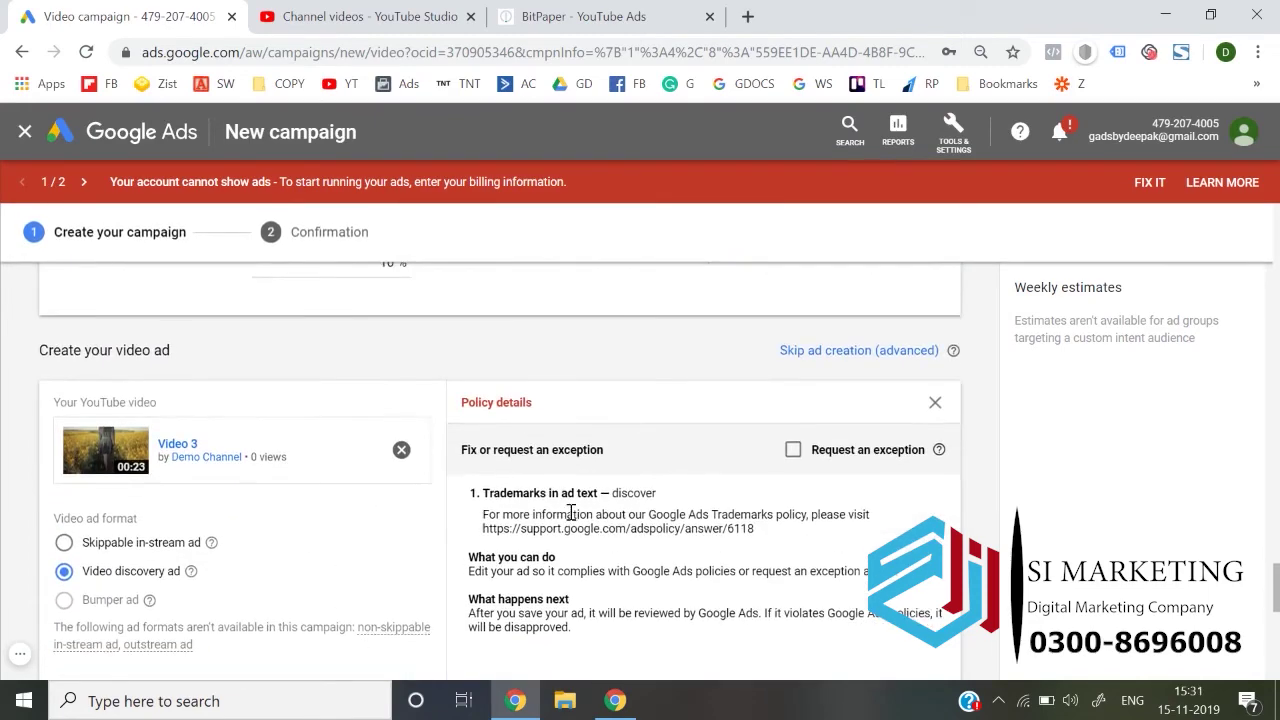
- Replace "discover" with "find" in Description 2, create the campaign again and continue to it
scroll(571, 513, down, 4)
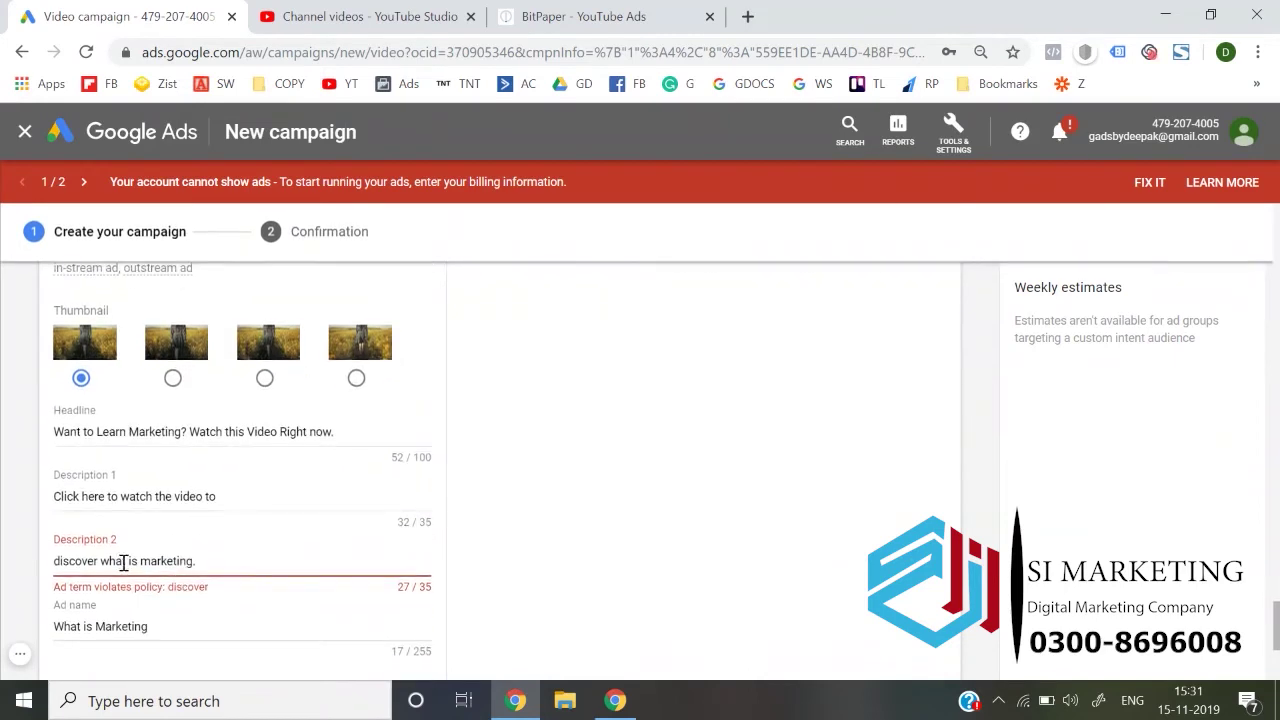
click(102, 561)
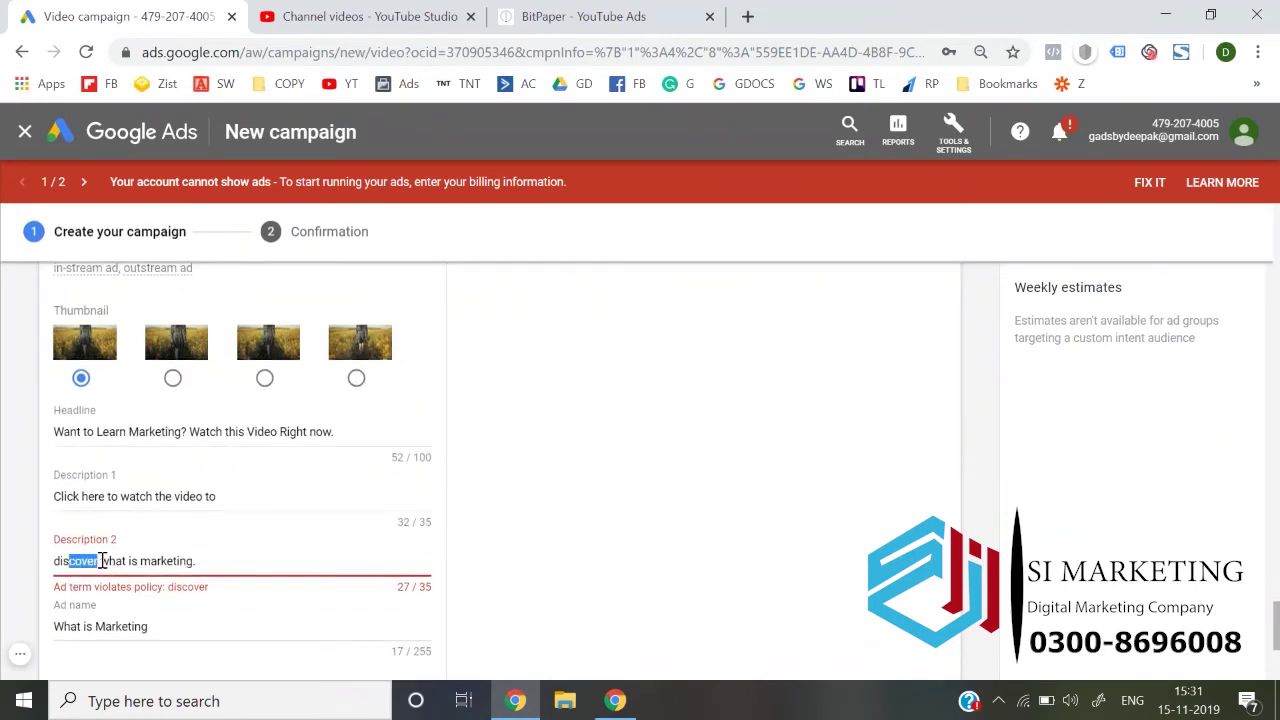
key(BackSpace)
text(find)
scroll(103, 563, down, 3)
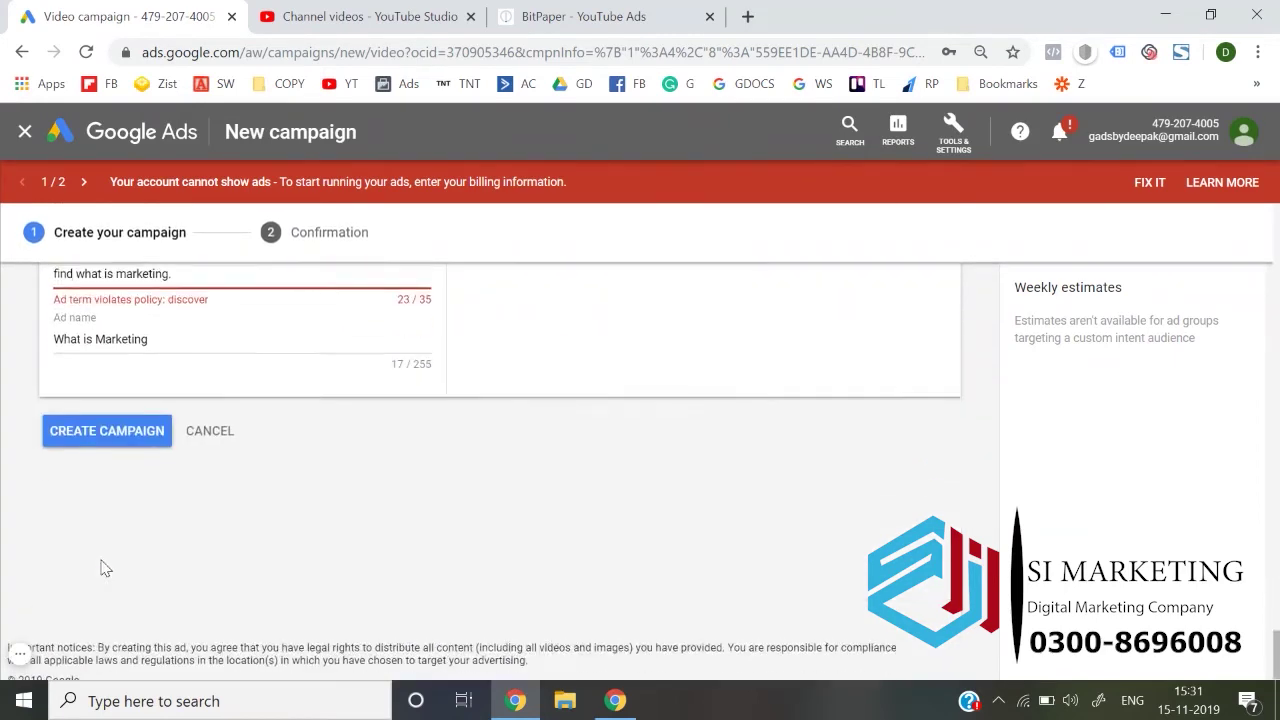
click(126, 432)
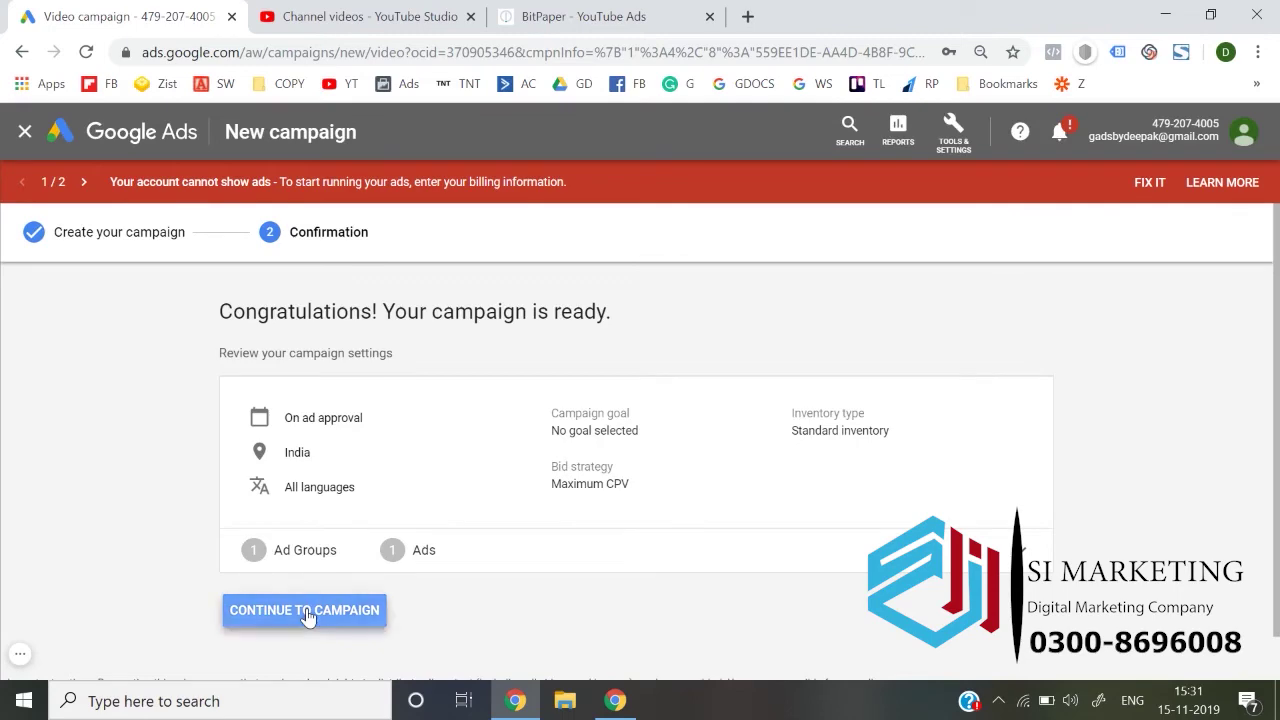
click(307, 612)
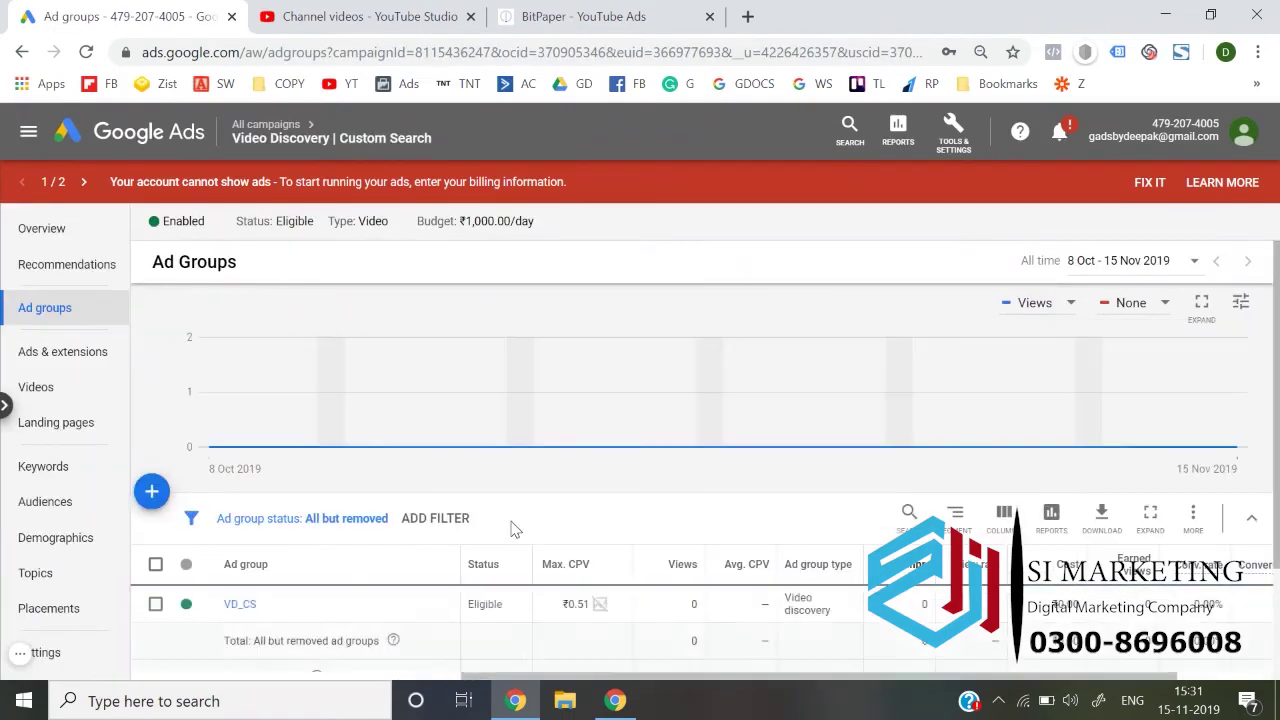
- Review the new campaign's ad group list and its ads list
scroll(512, 529, down, 3)
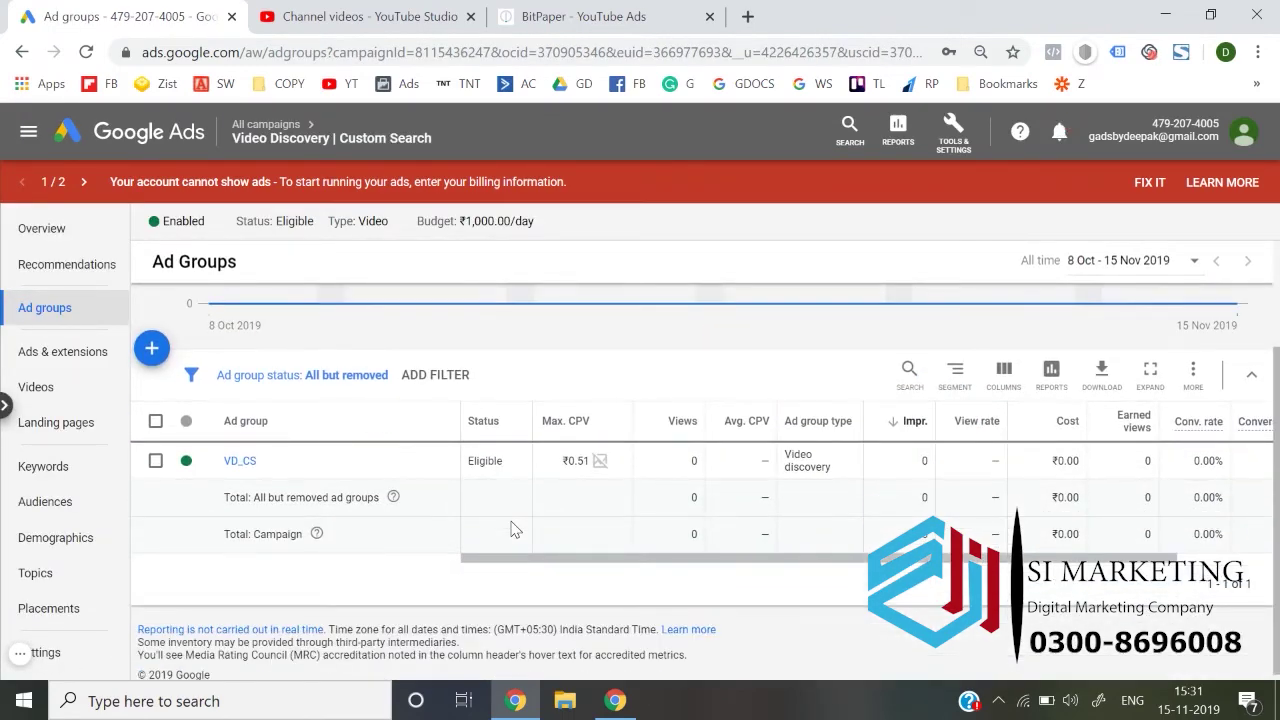
click(60, 350)
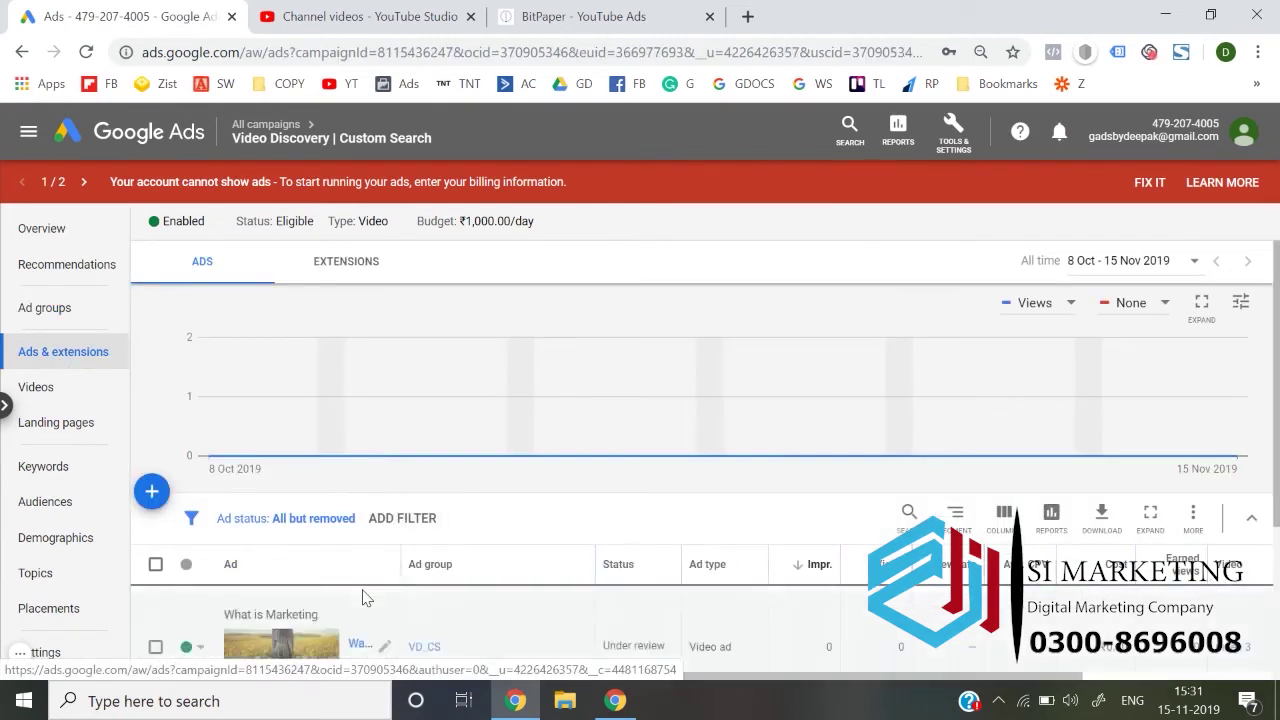
scroll(366, 594, down, 3)
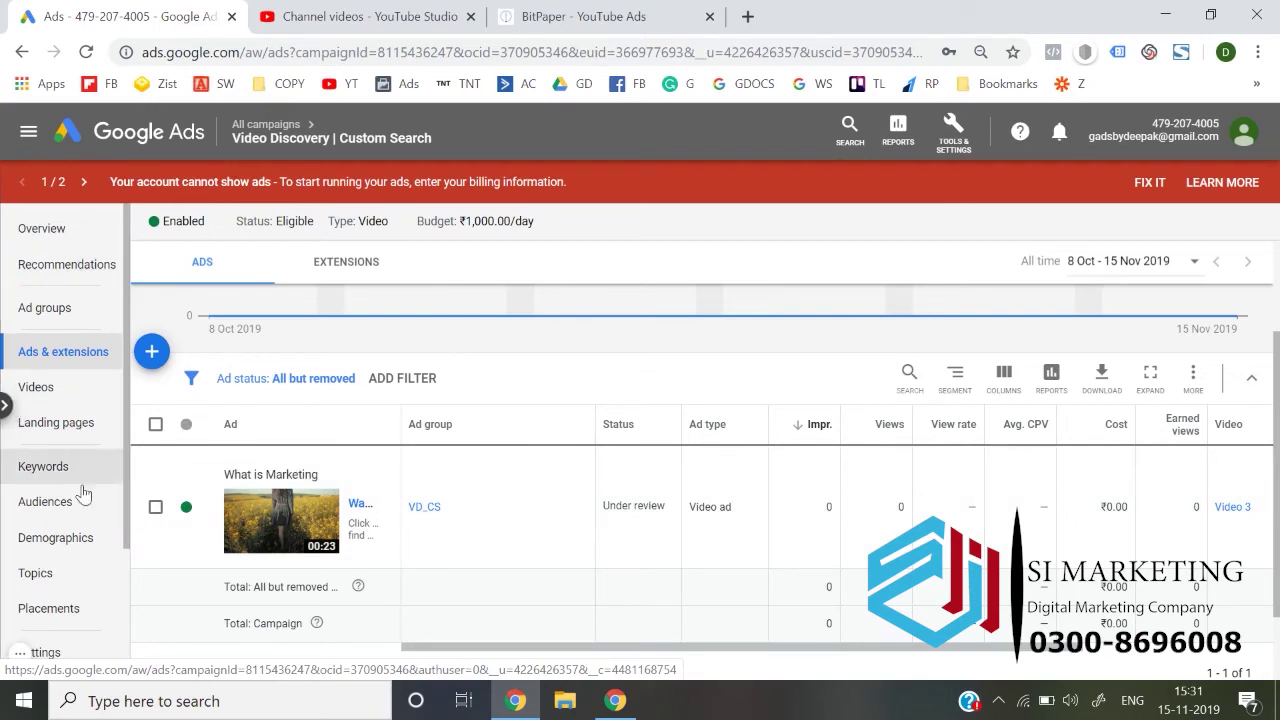
scroll(40, 545, down, 3)
scroll(40, 545, up, 3)
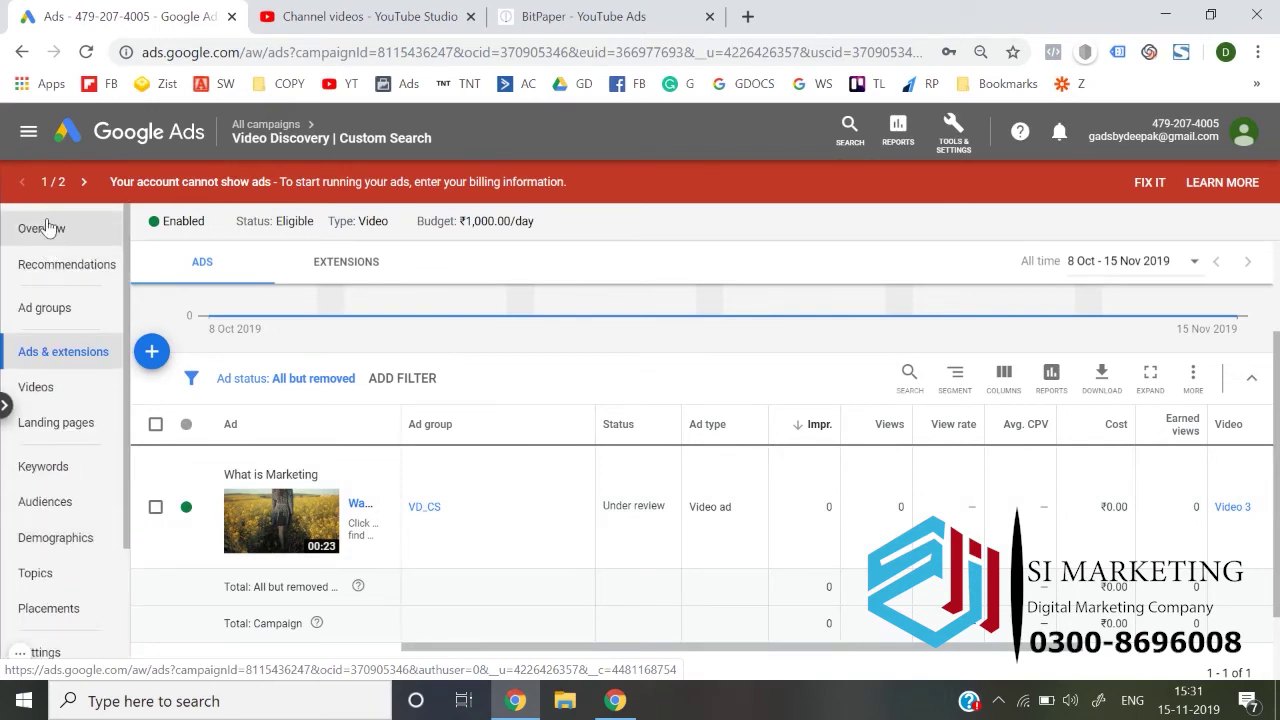
- Examine the campaign's overview metrics and its recommendations
click(47, 227)
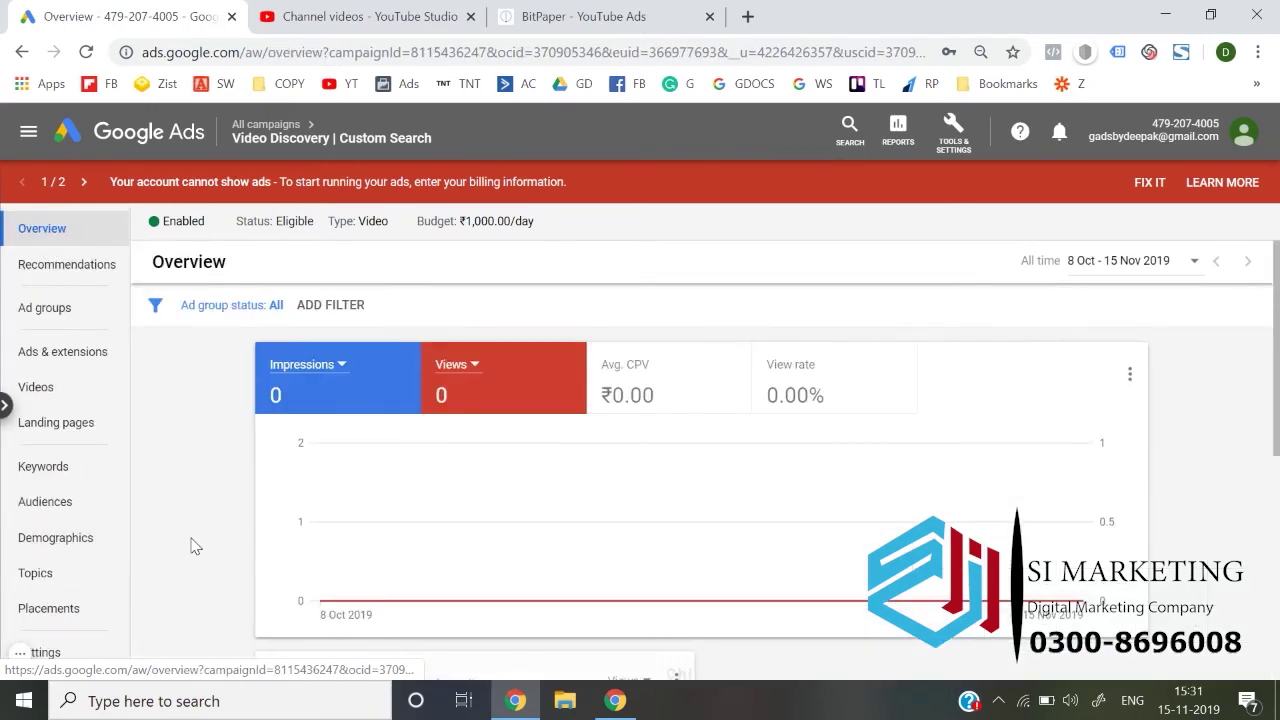
scroll(195, 545, down, 10)
scroll(195, 545, down, 1)
scroll(195, 546, up, 15)
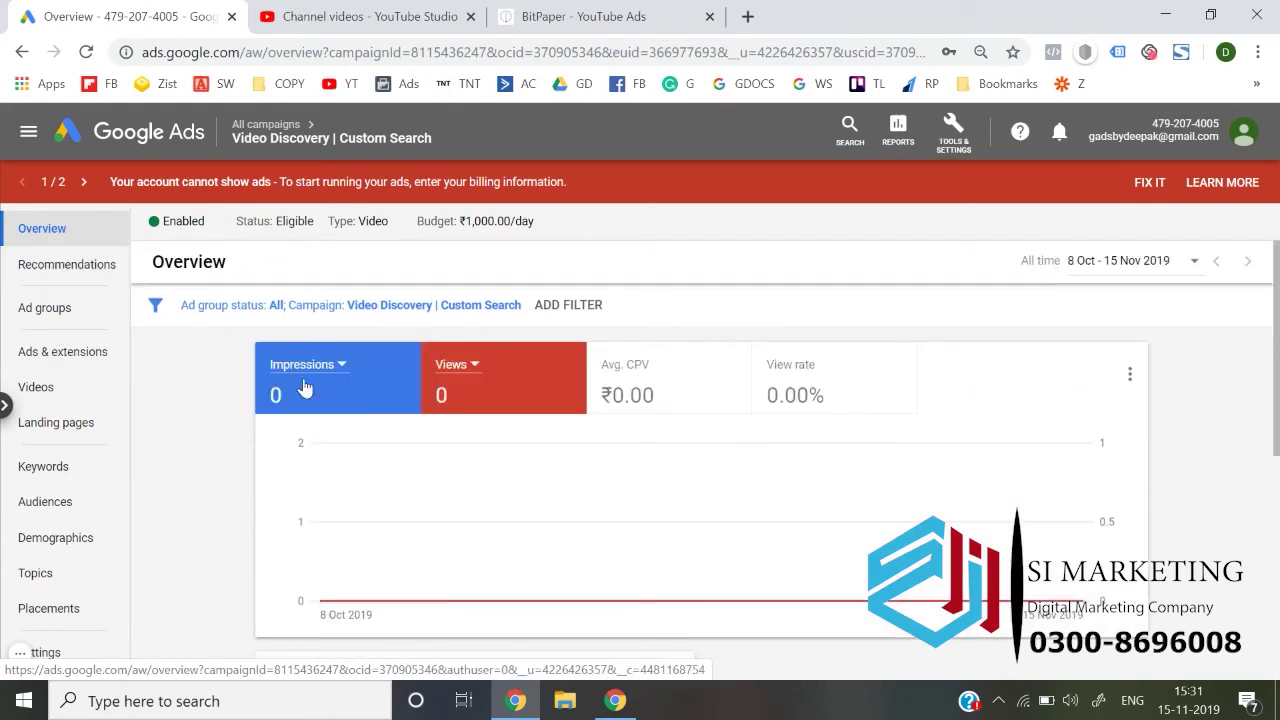
click(74, 266)
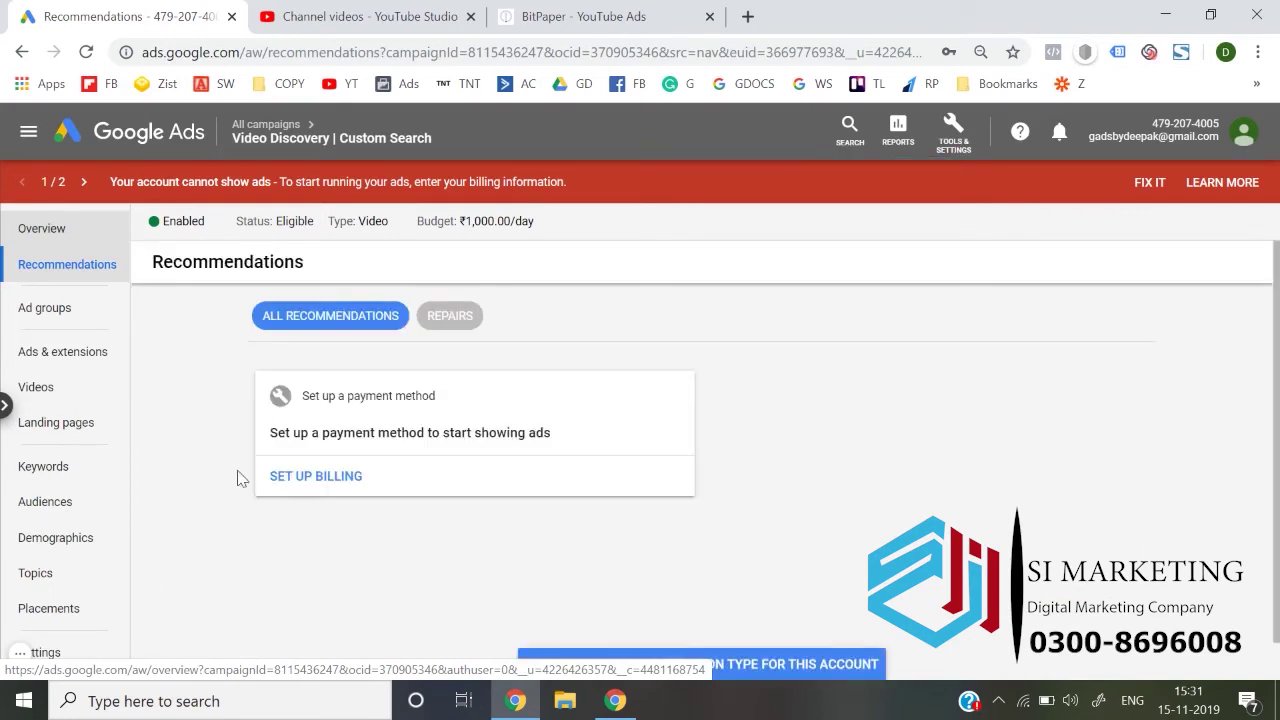
scroll(212, 557, down, 1)
scroll(212, 557, up, 1)
- Return to the campaign's ad groups and look over the VD_CS entry
click(80, 316)
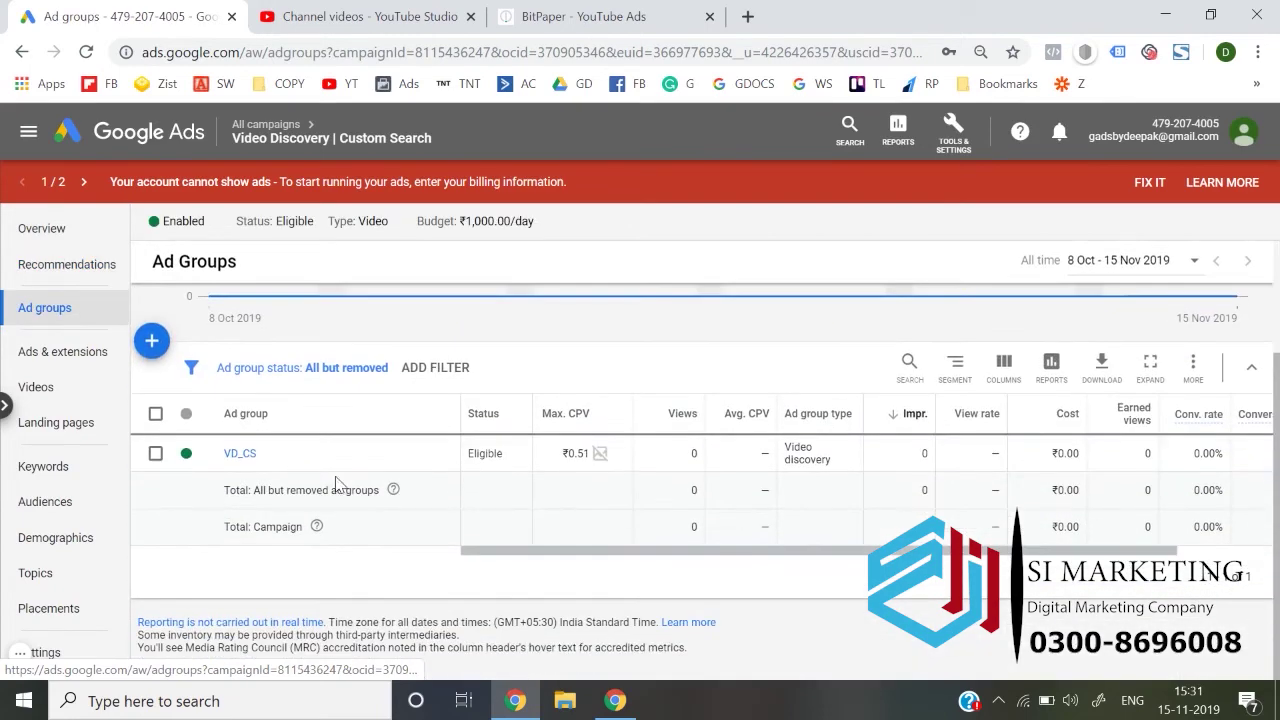
scroll(335, 482, down, 2)
scroll(388, 508, up, 1)
scroll(388, 508, up, 1)
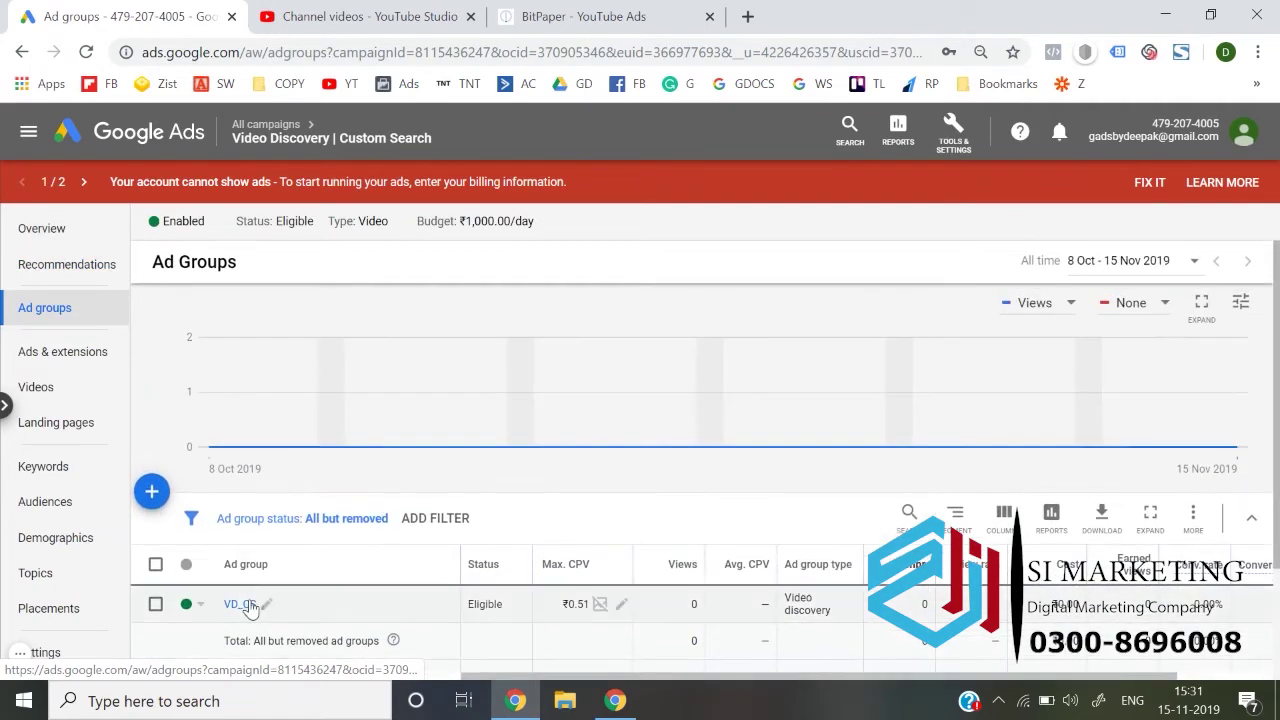
scroll(249, 600, down, 1)
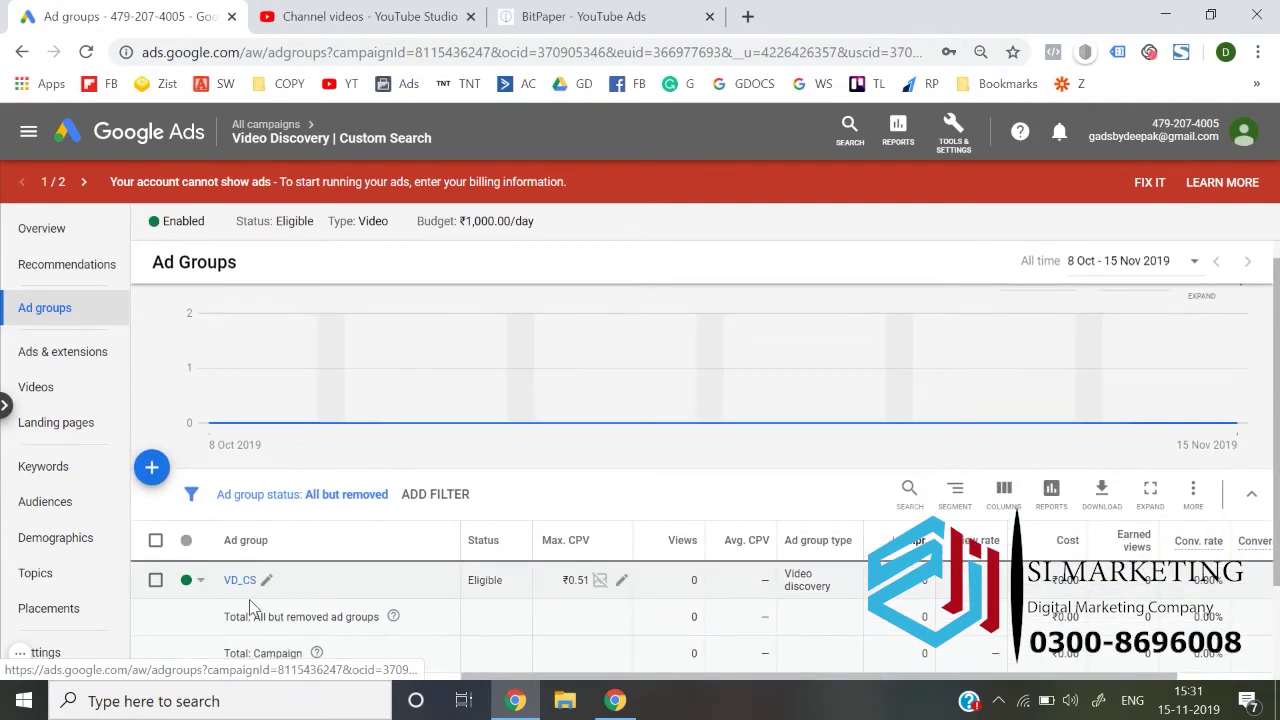
- Look over the campaign's ads and extensions, and bring up the extension types available to add
click(110, 362)
scroll(400, 517, down, 1)
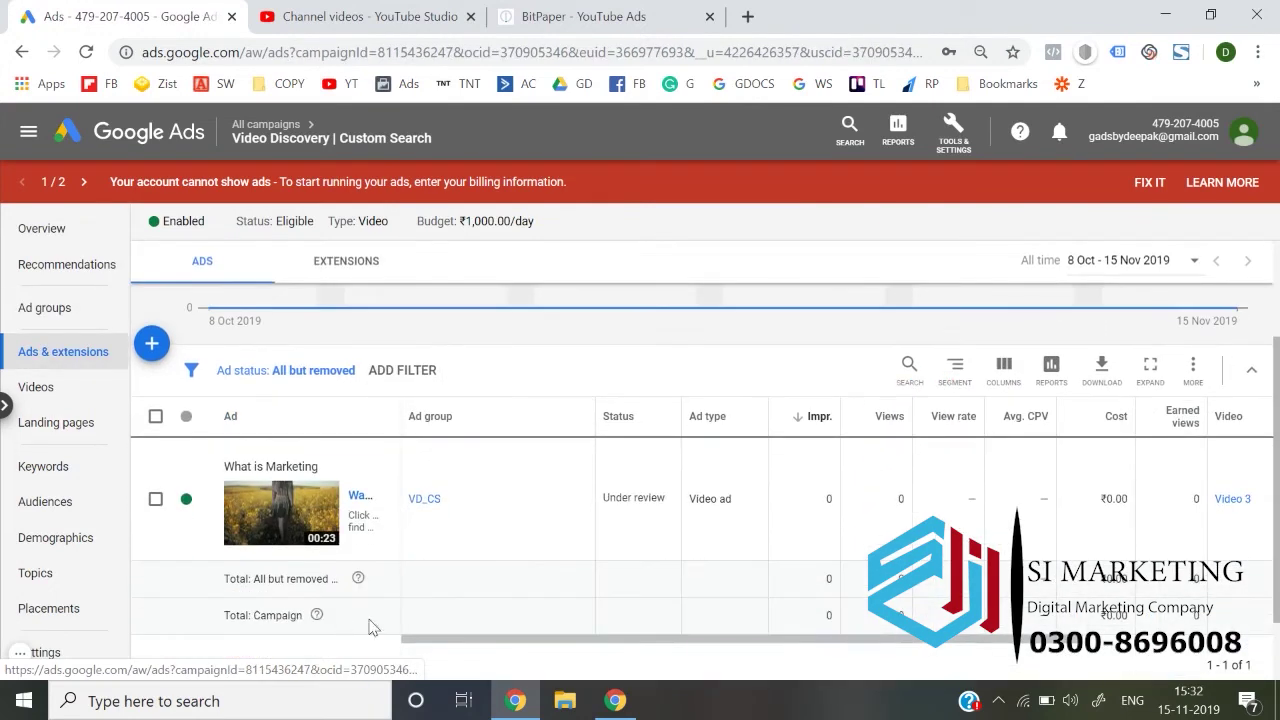
scroll(350, 298, up, 1)
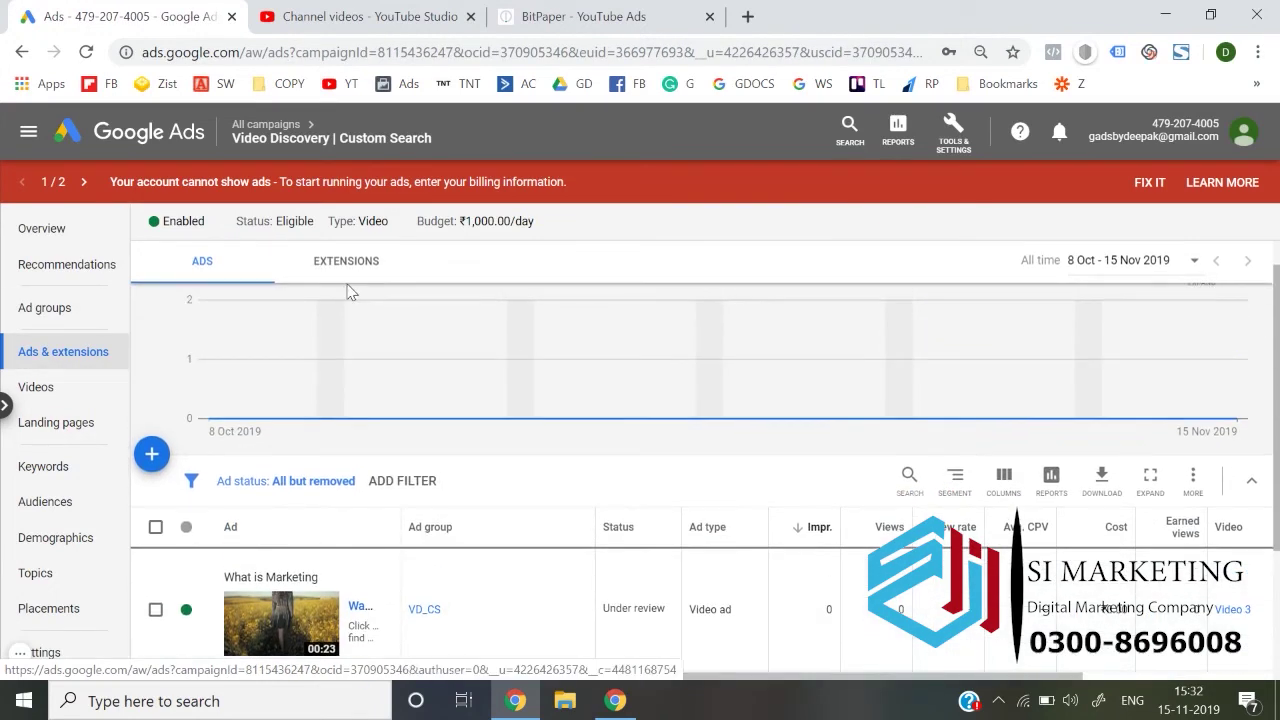
click(345, 268)
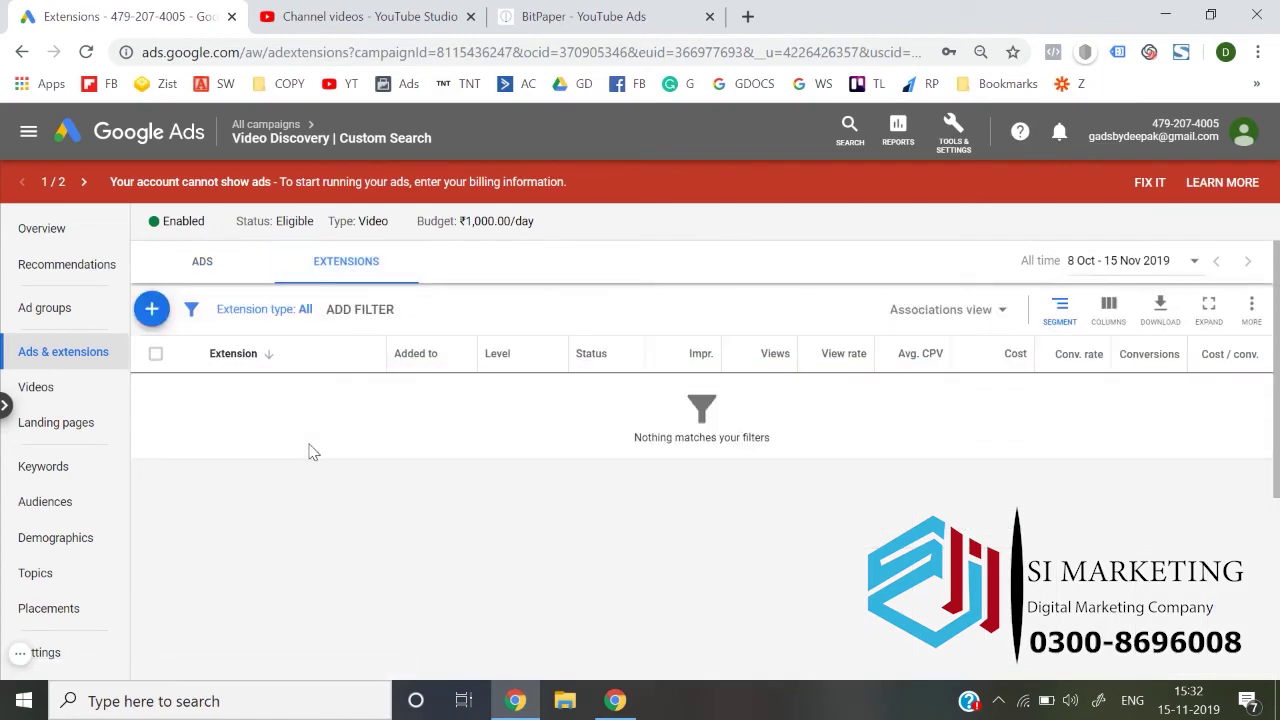
click(152, 309)
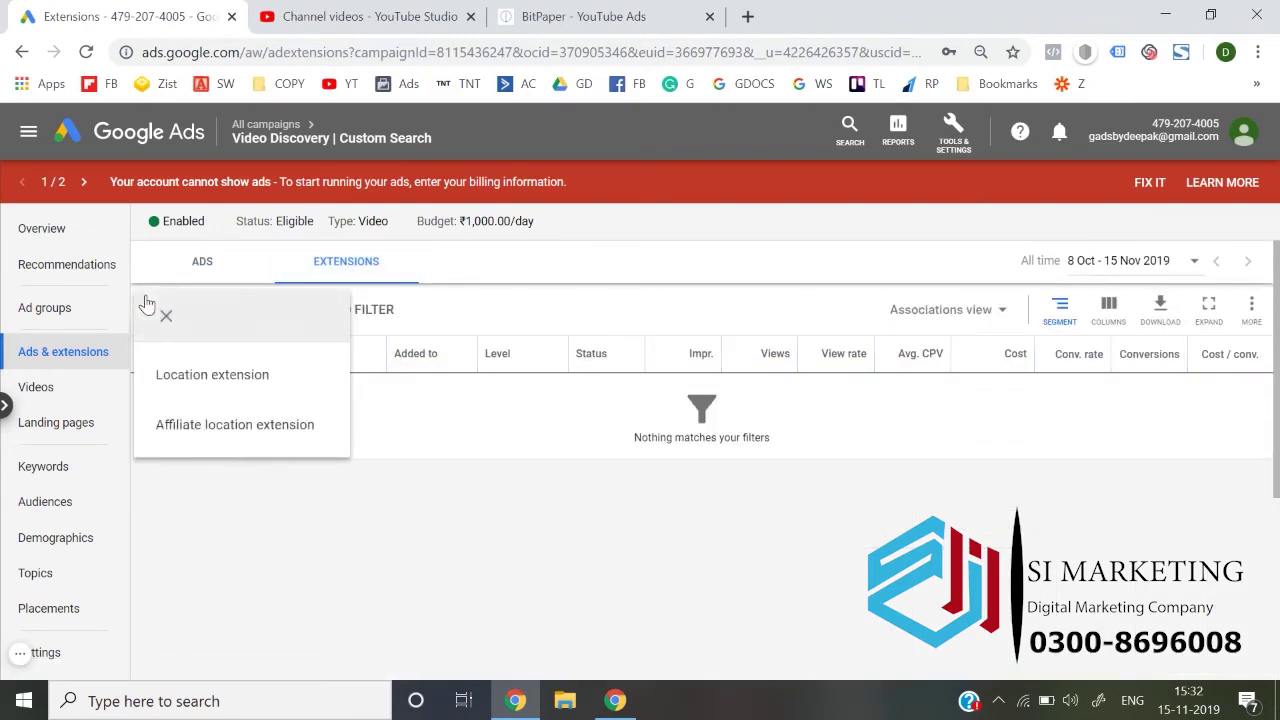
- Dismiss the extension type choices, and look over the campaign's videos and landing pages
click(363, 534)
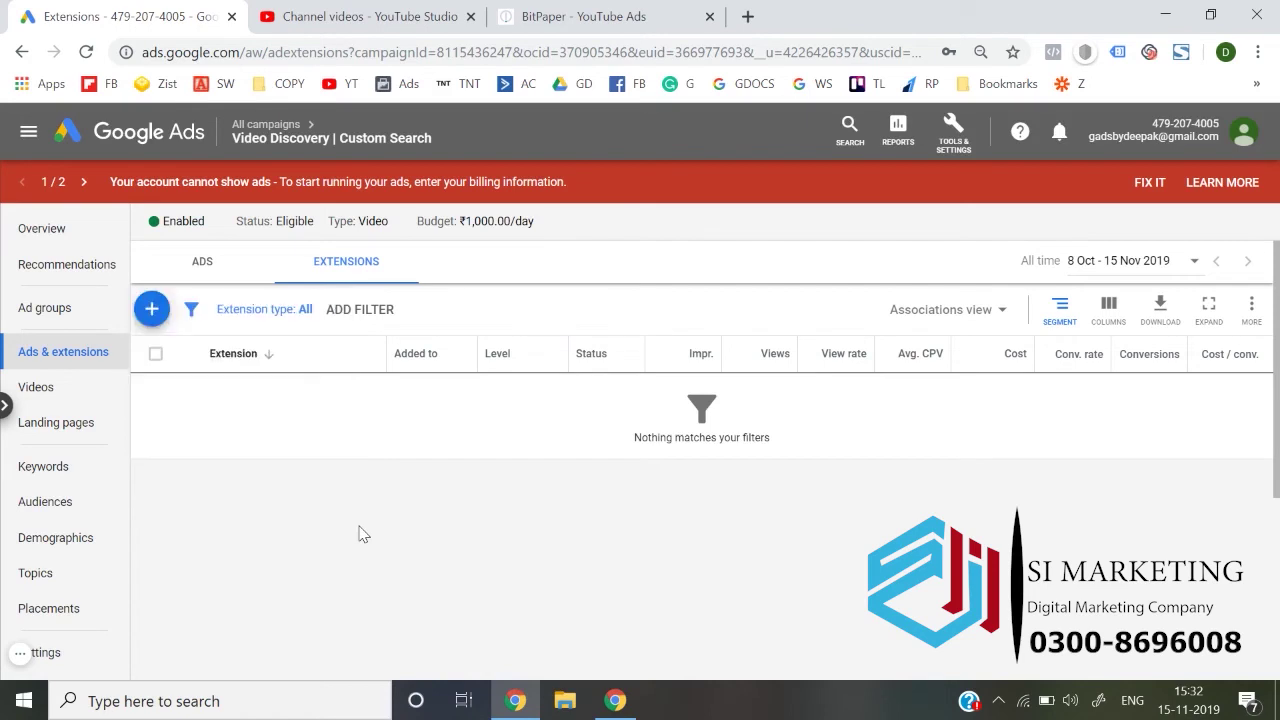
click(40, 390)
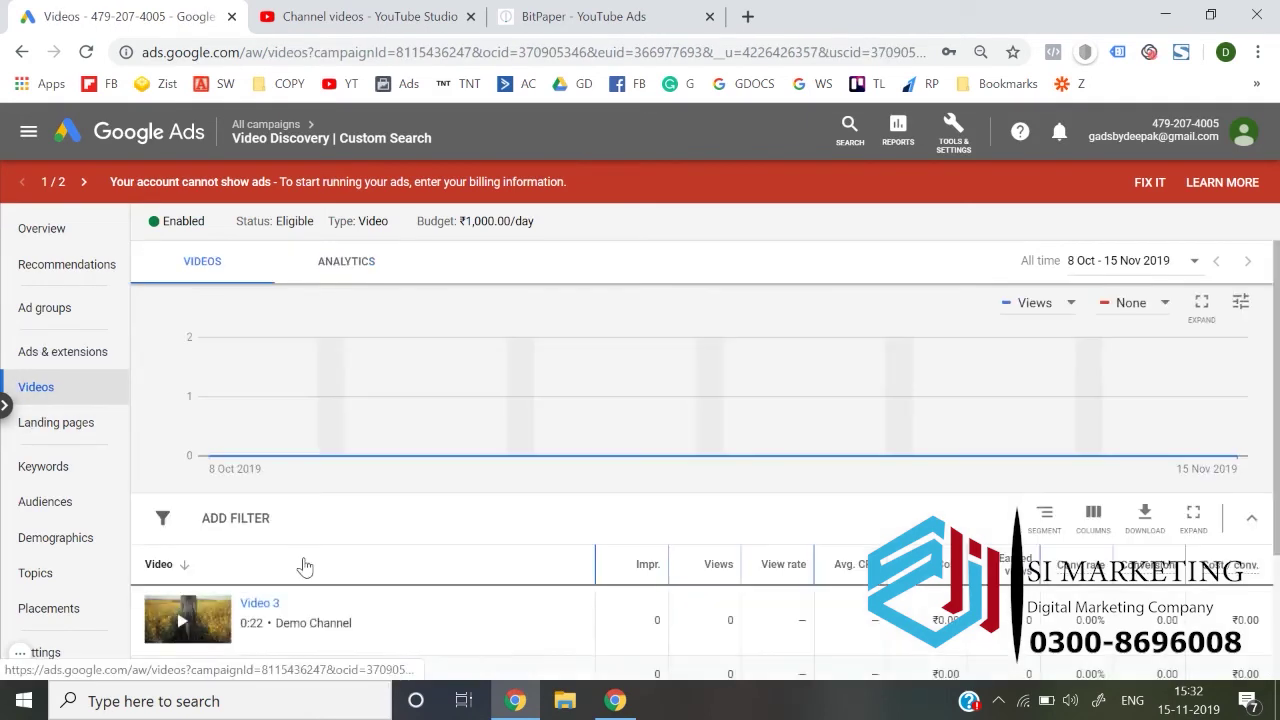
scroll(318, 582, down, 1)
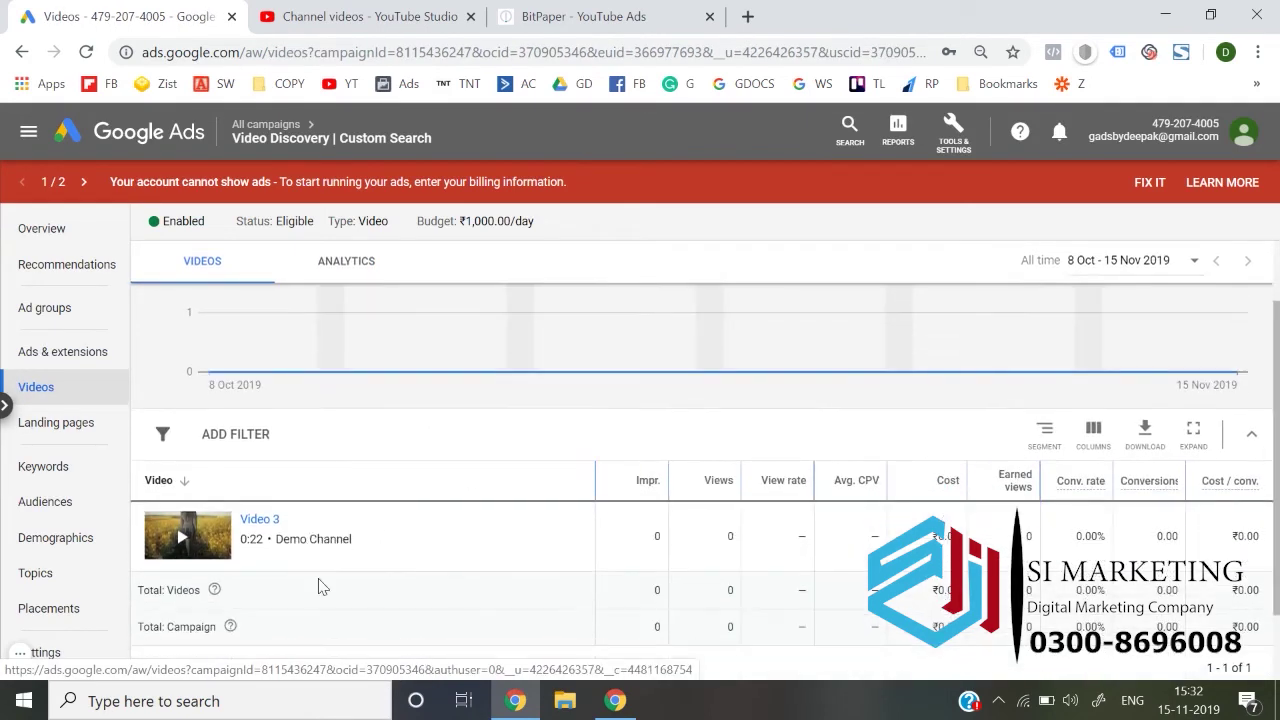
click(60, 428)
scroll(348, 536, down, 1)
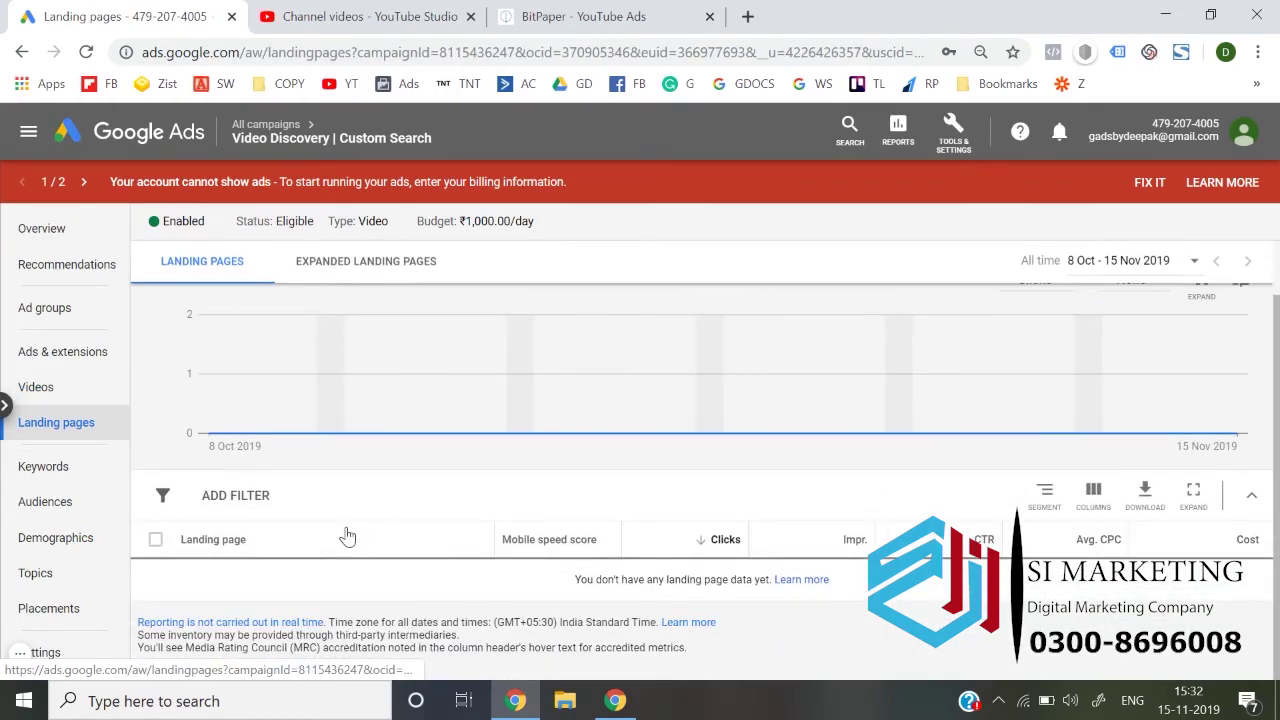
- Review the campaign's display/video keywords and its negative keywords
click(78, 472)
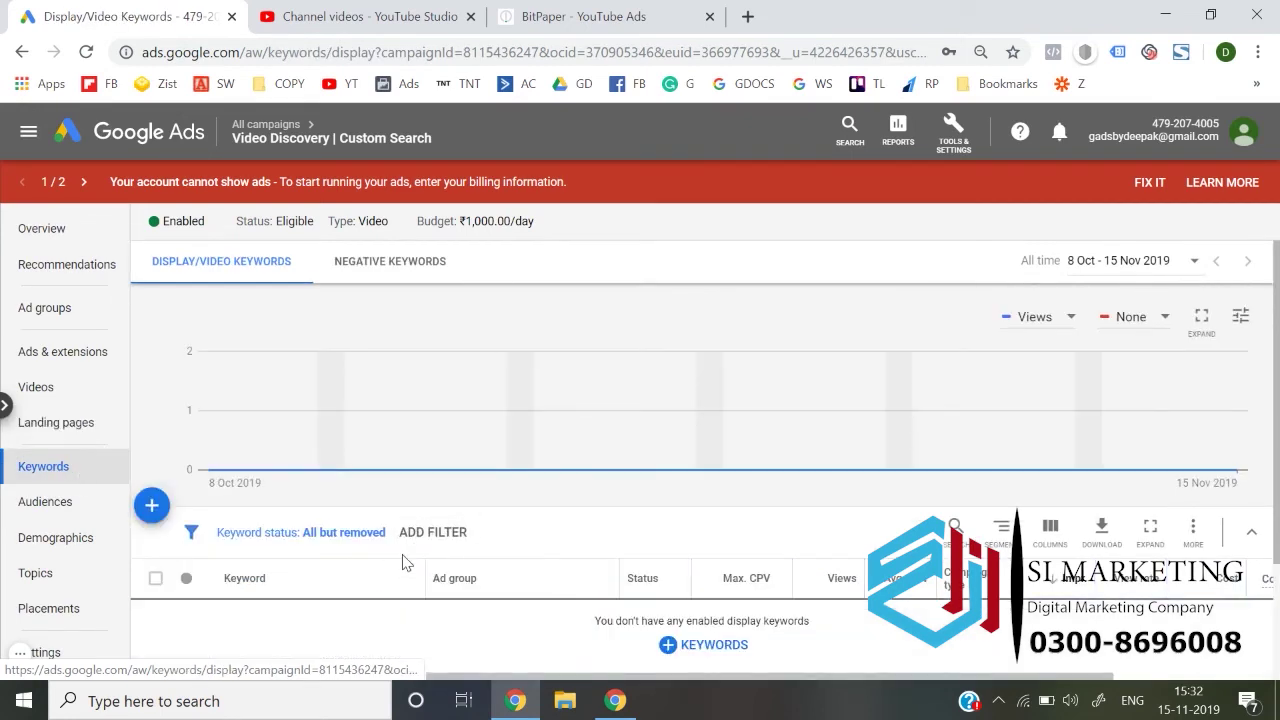
scroll(400, 560, down, 2)
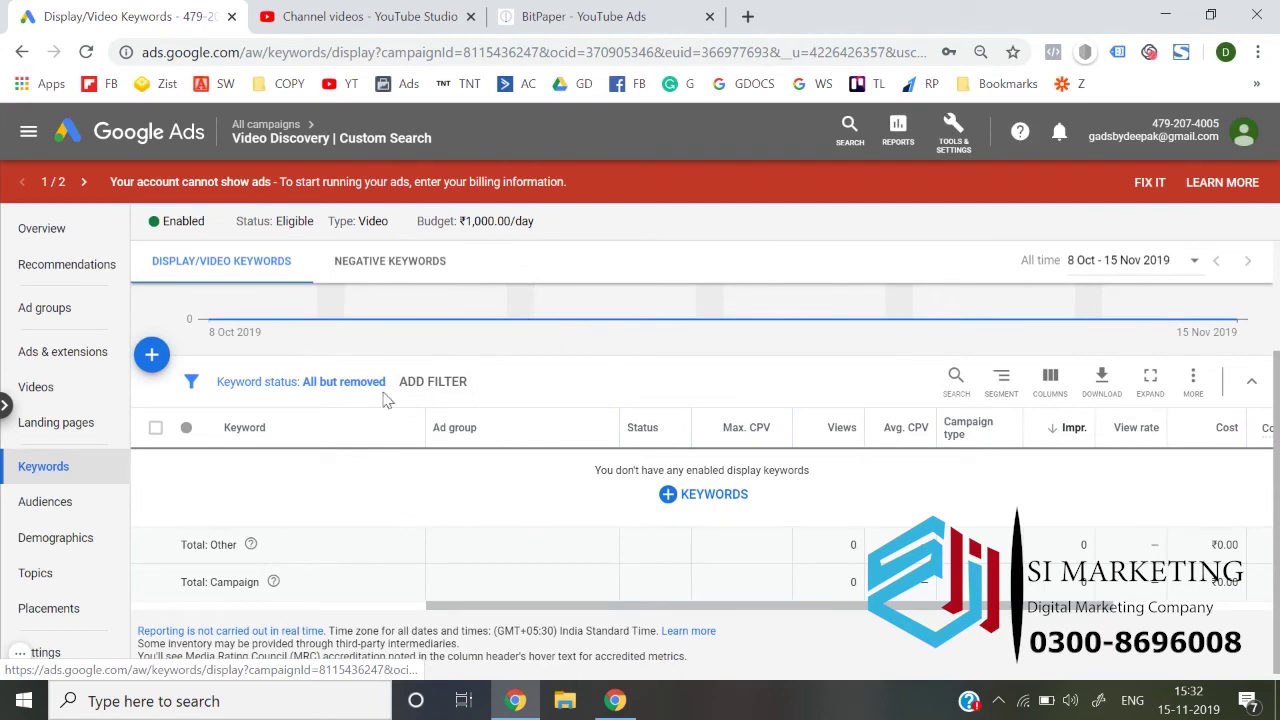
click(400, 268)
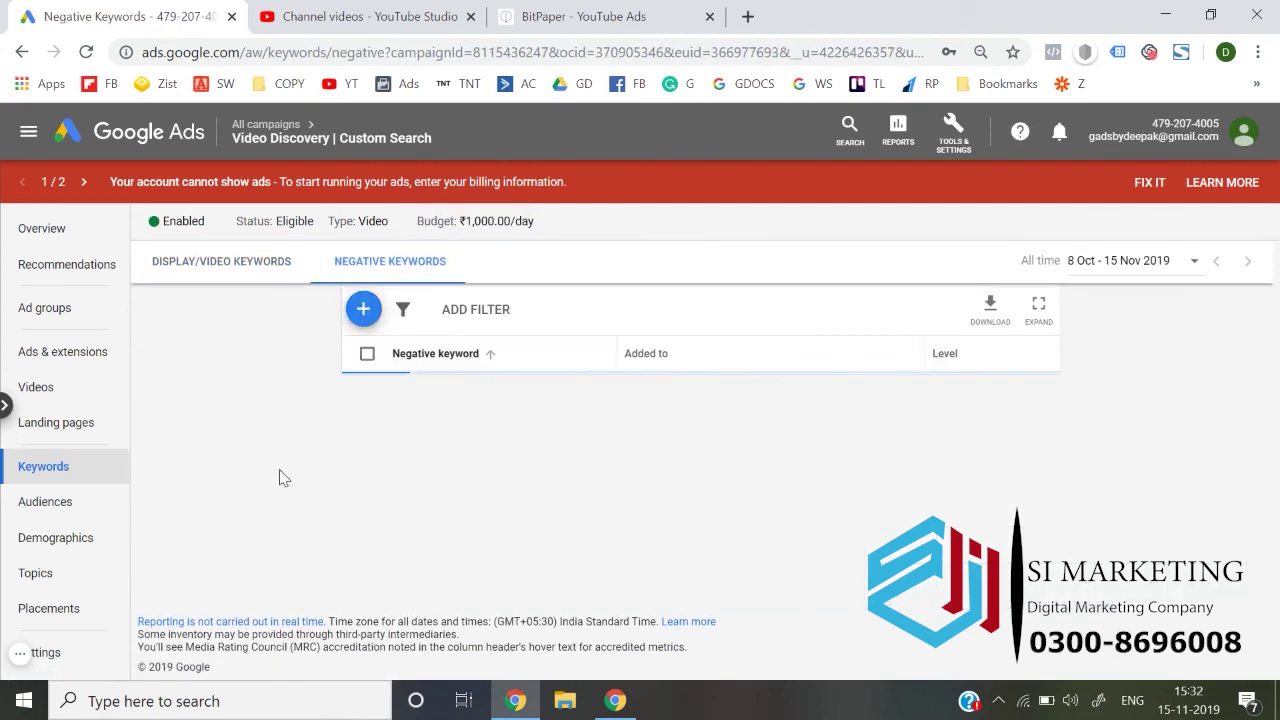
click(180, 265)
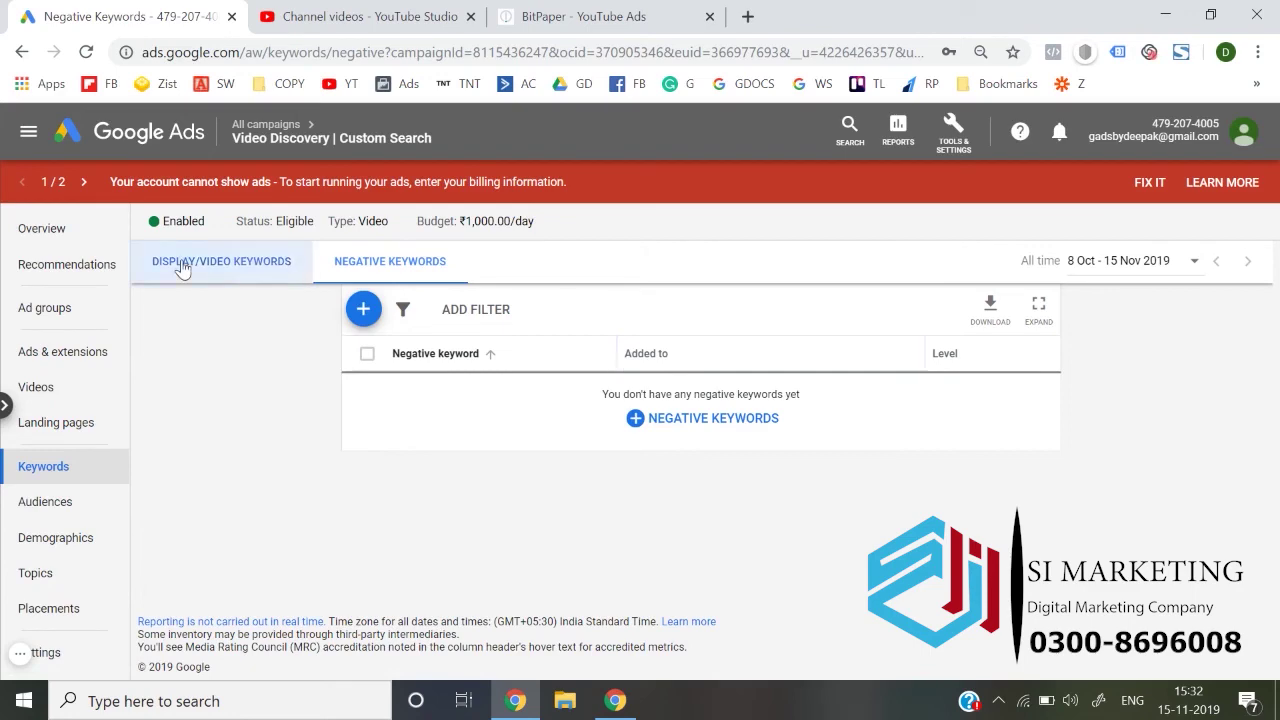
- Review the campaign's targeted audiences and its audience exclusions
click(73, 518)
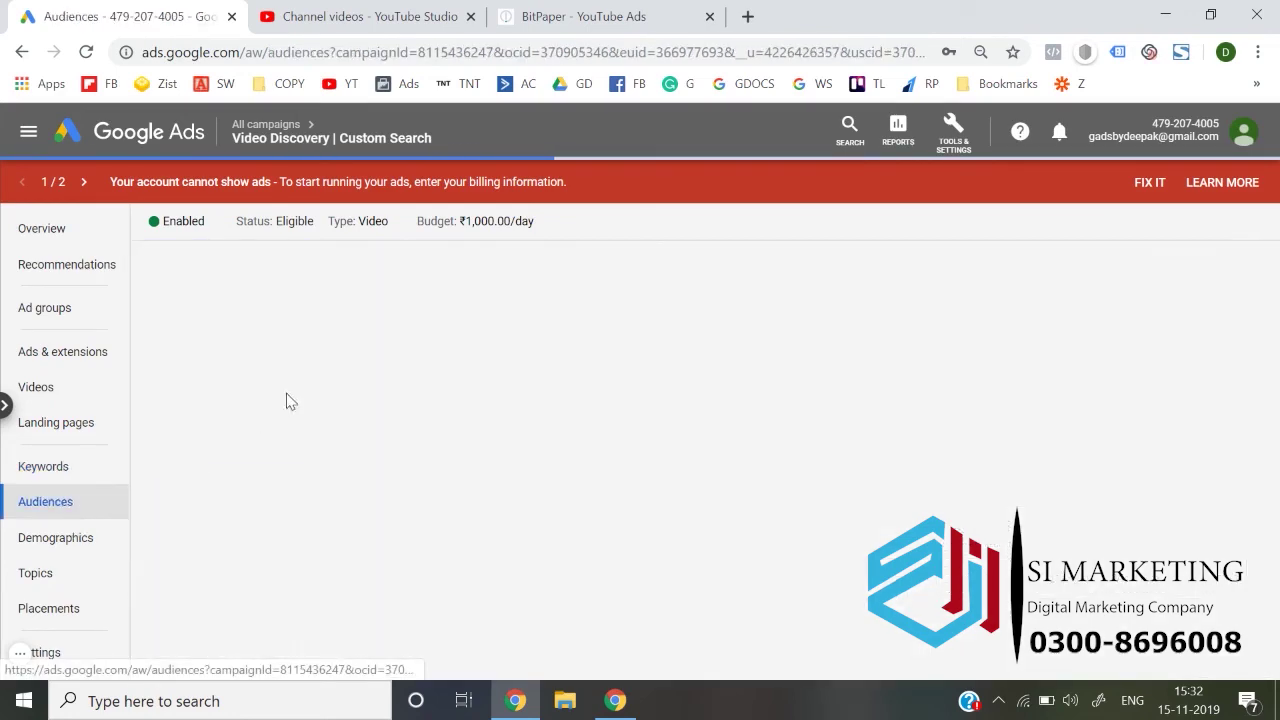
key(super+Tab)
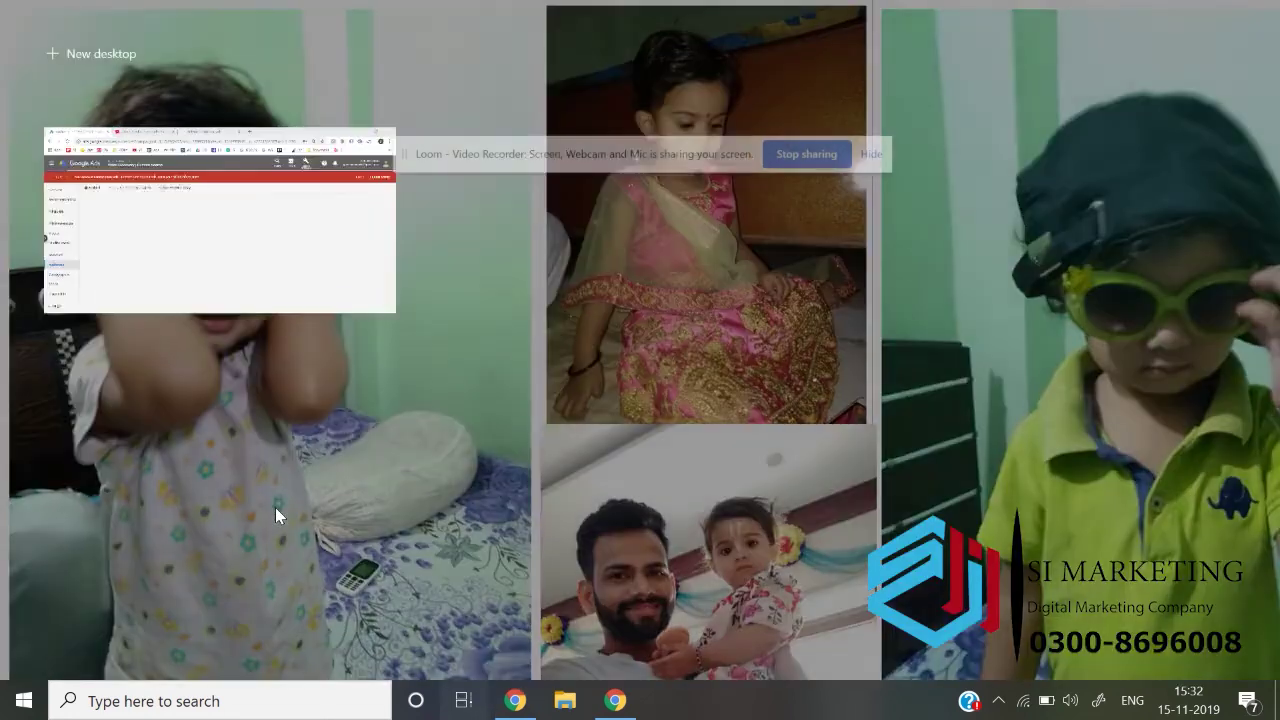
click(180, 295)
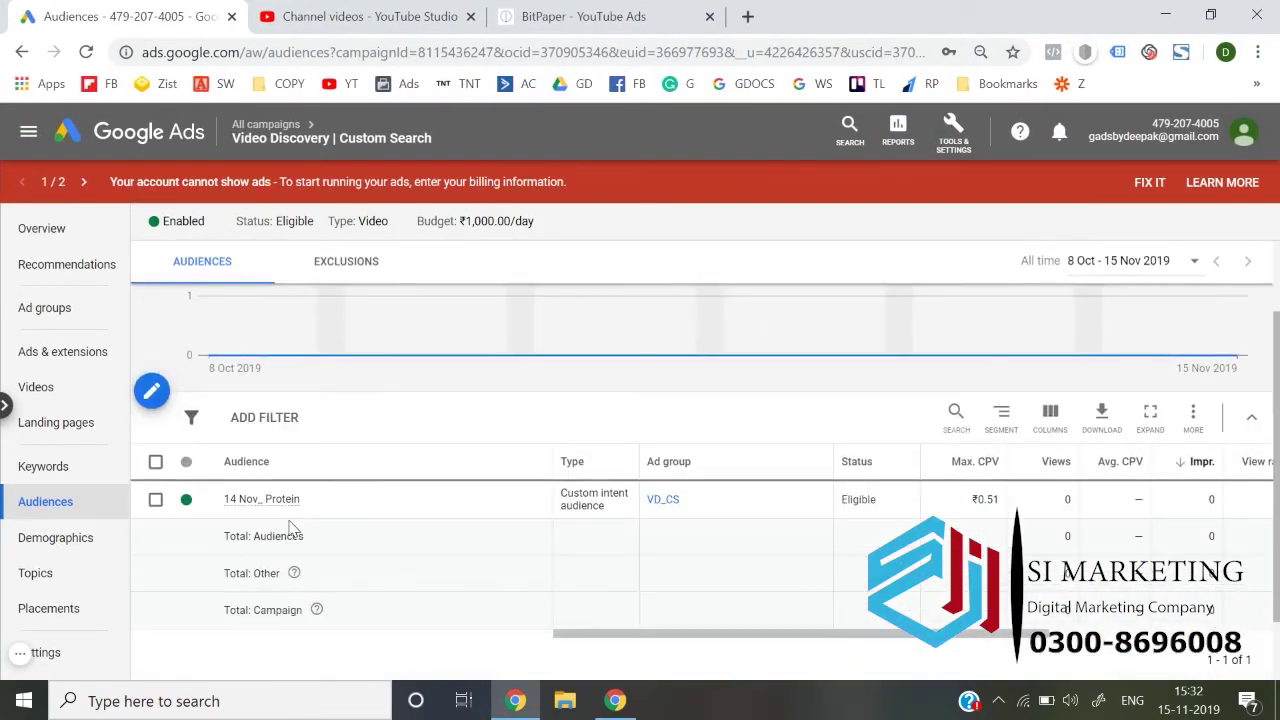
click(345, 264)
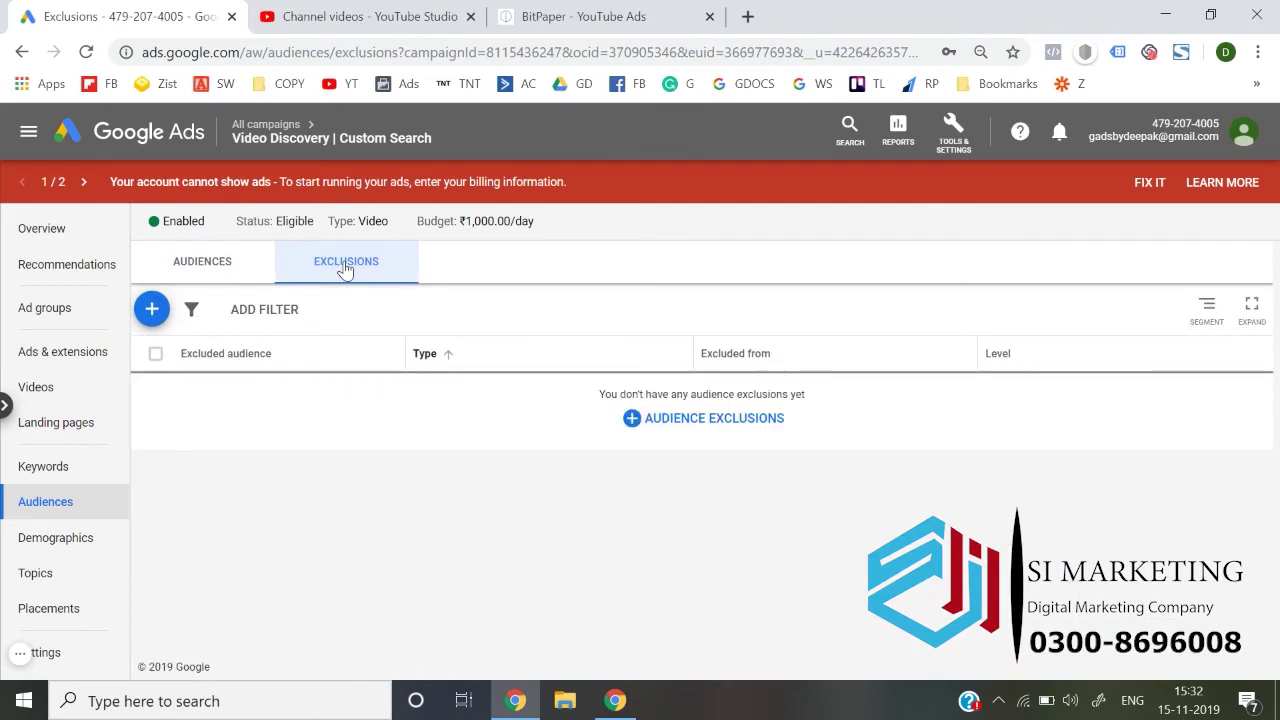
click(225, 265)
- Examine the campaign's demographics by age, gender and parental status
scroll(118, 555, down, 1)
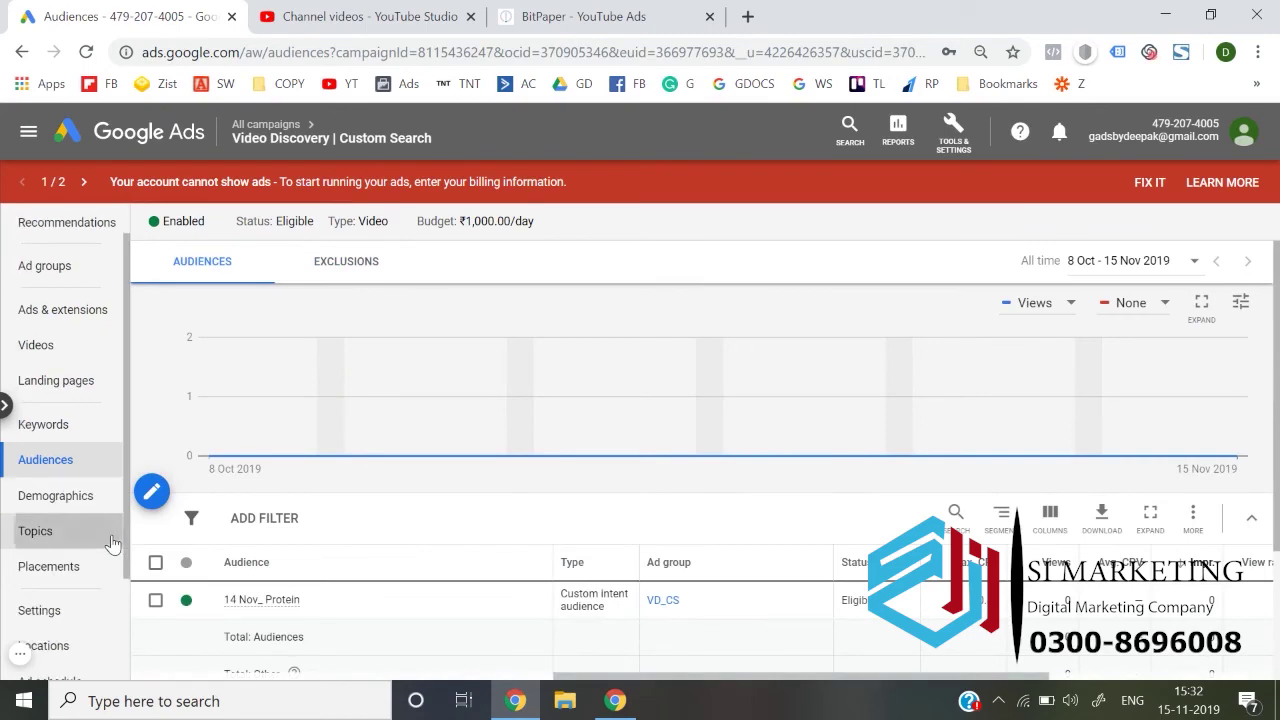
click(112, 543)
click(86, 493)
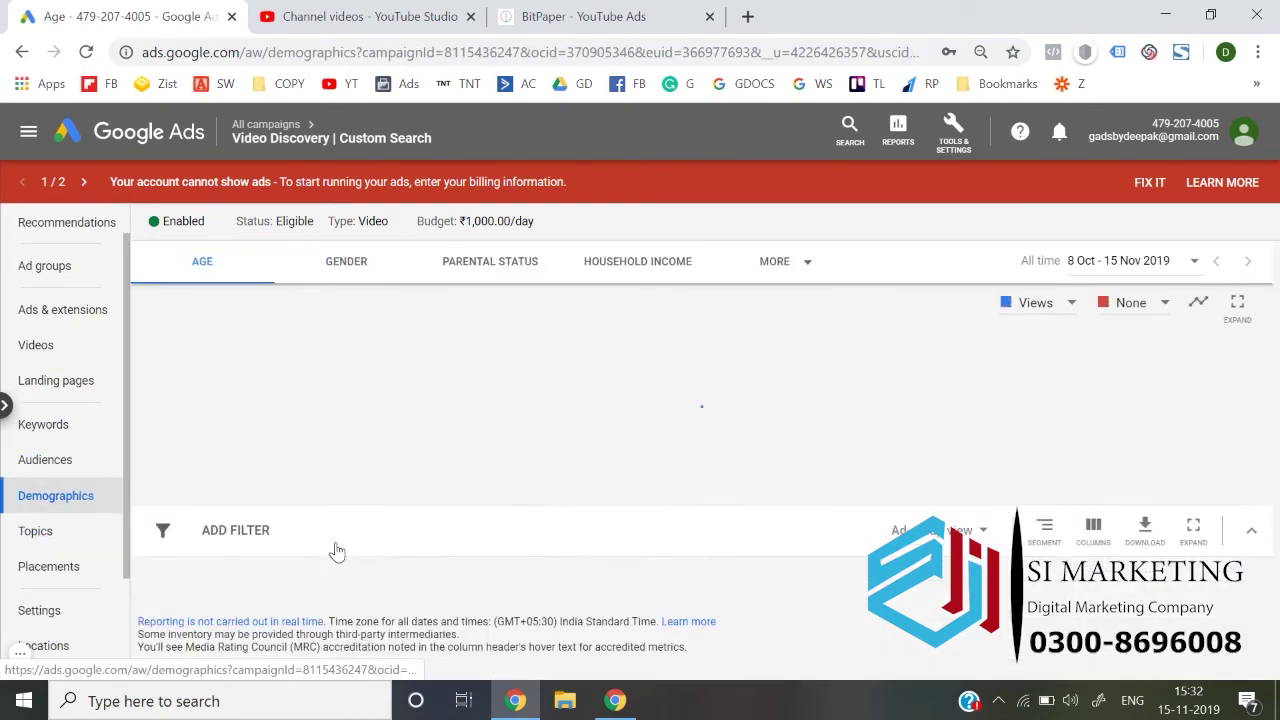
scroll(380, 562, down, 2)
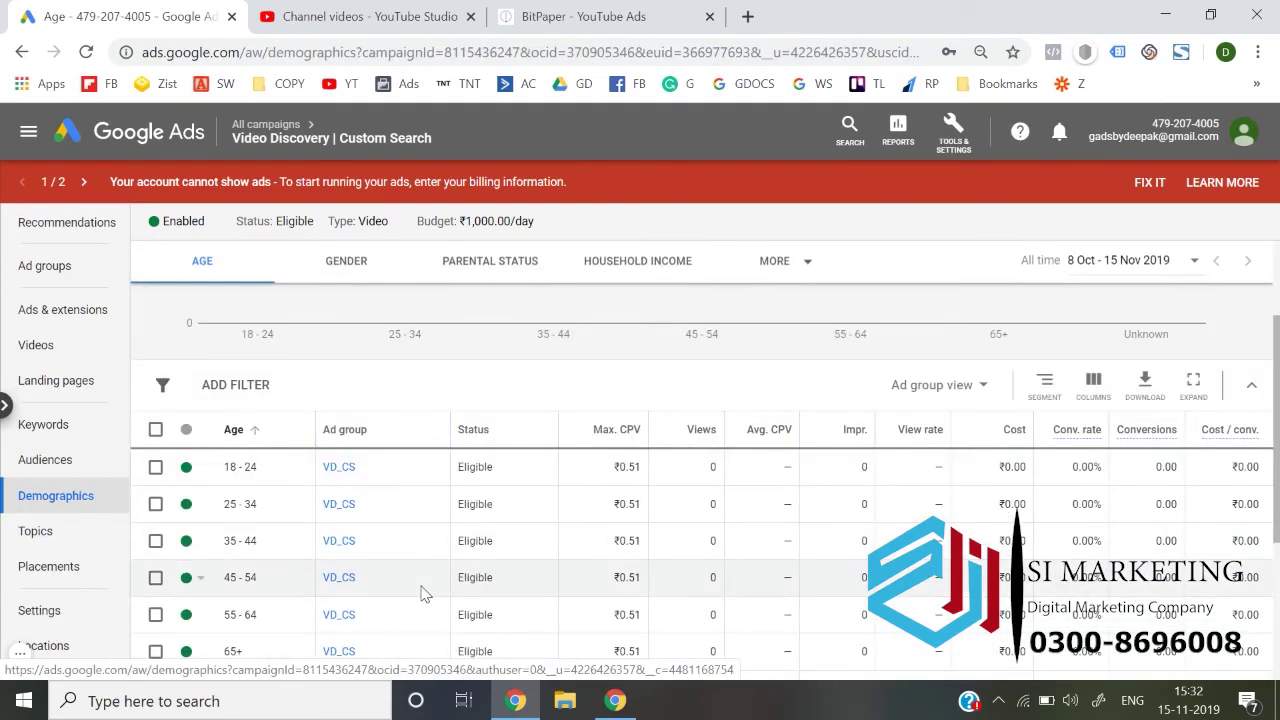
click(350, 264)
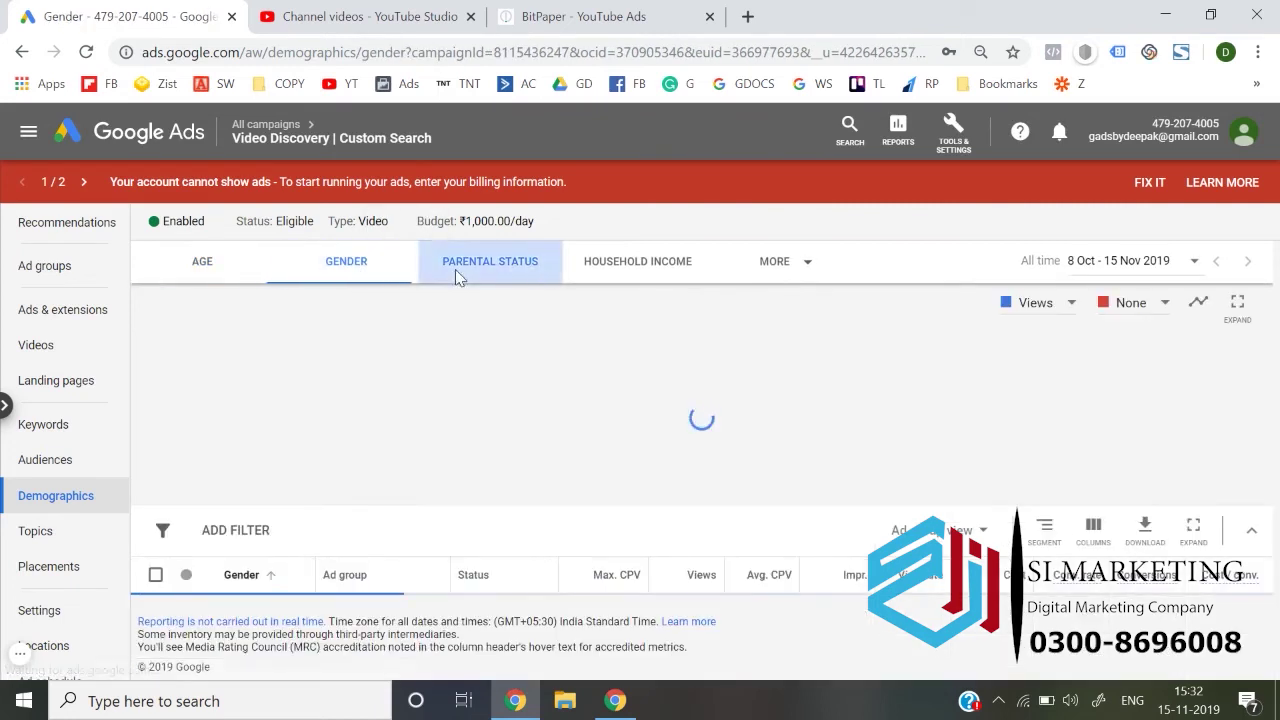
click(455, 269)
click(186, 275)
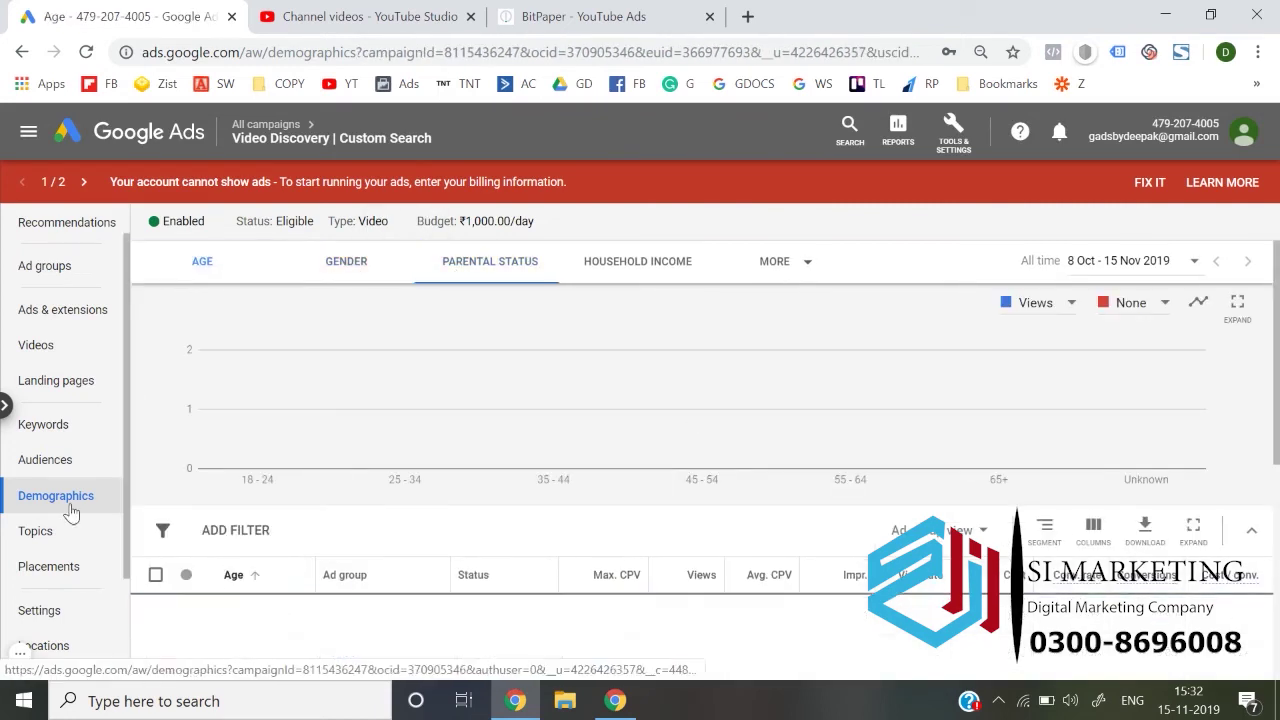
- Look over the campaign's topics and its placements
click(35, 538)
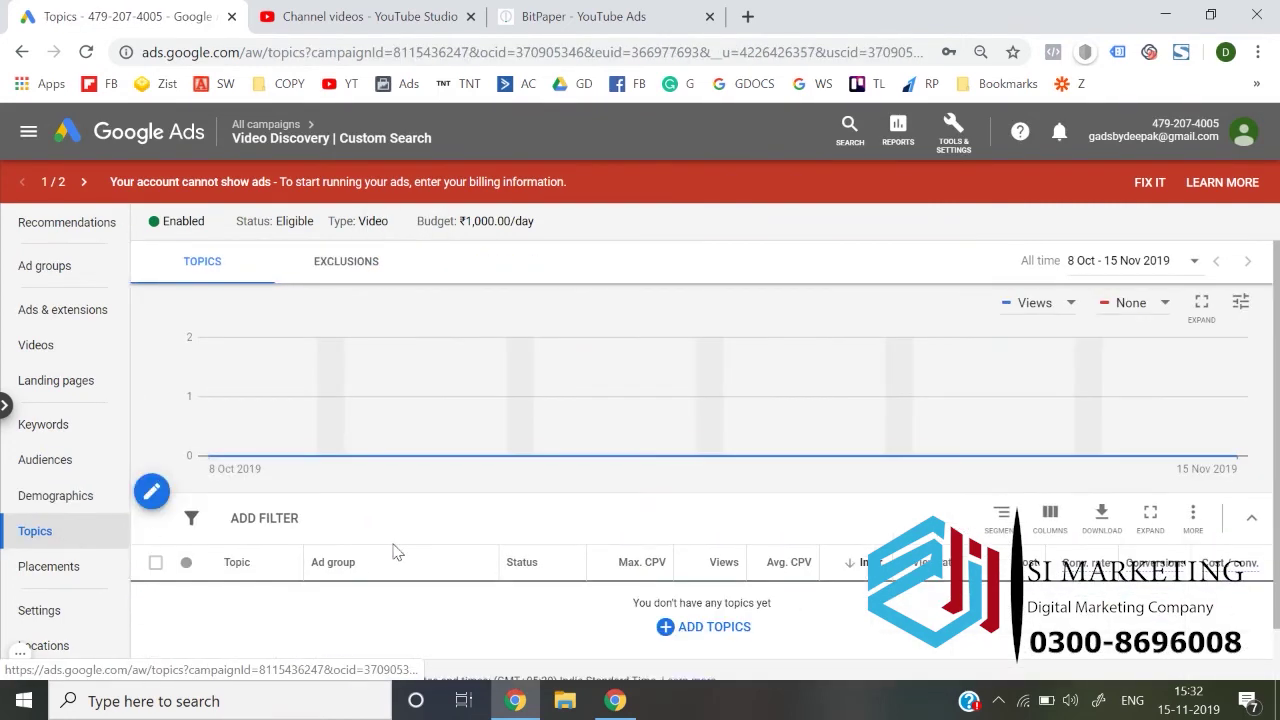
scroll(70, 563, down, 2)
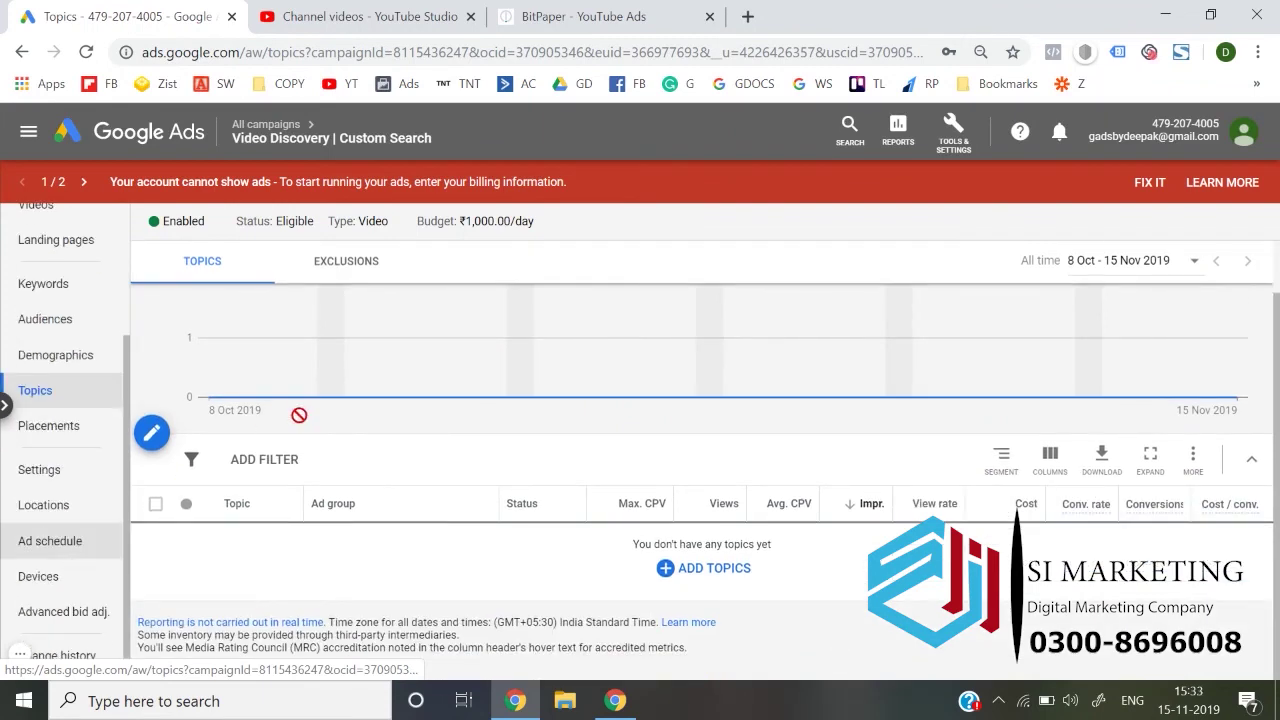
click(49, 425)
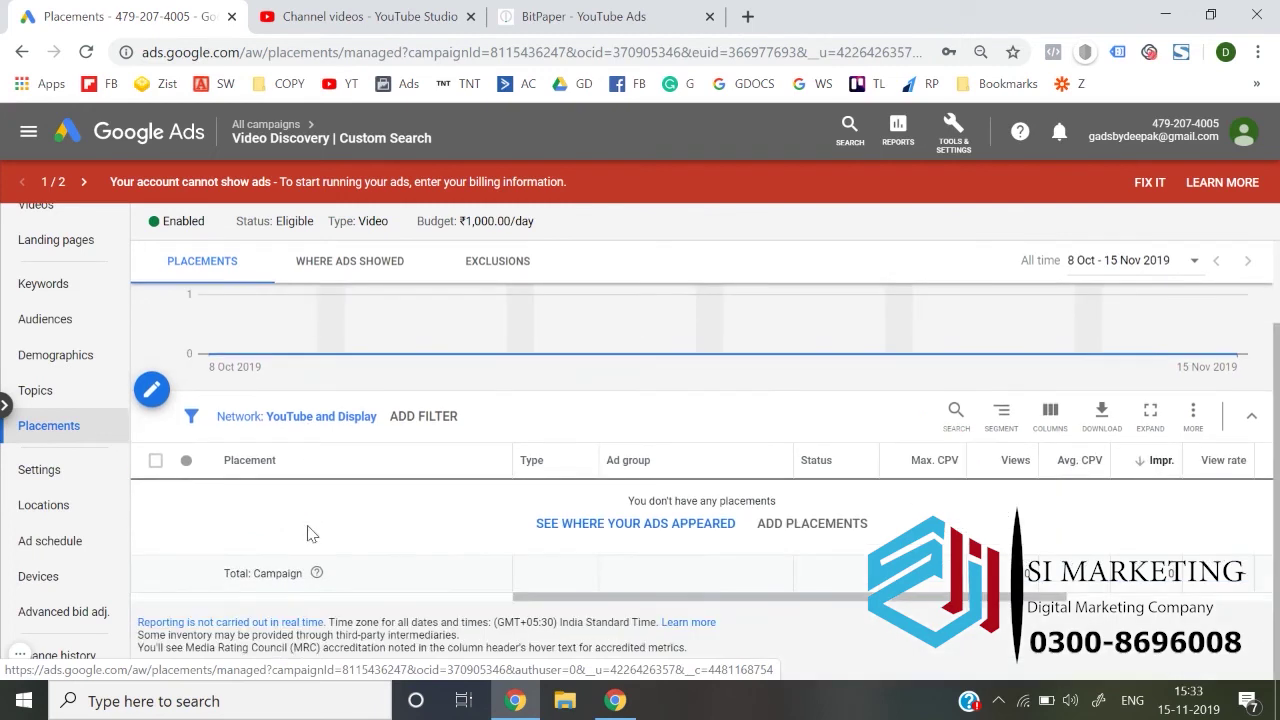
scroll(309, 528, down, 1)
- Review the campaign settings, expanding the bidding strategy, locations, languages and networks without changing them
click(69, 470)
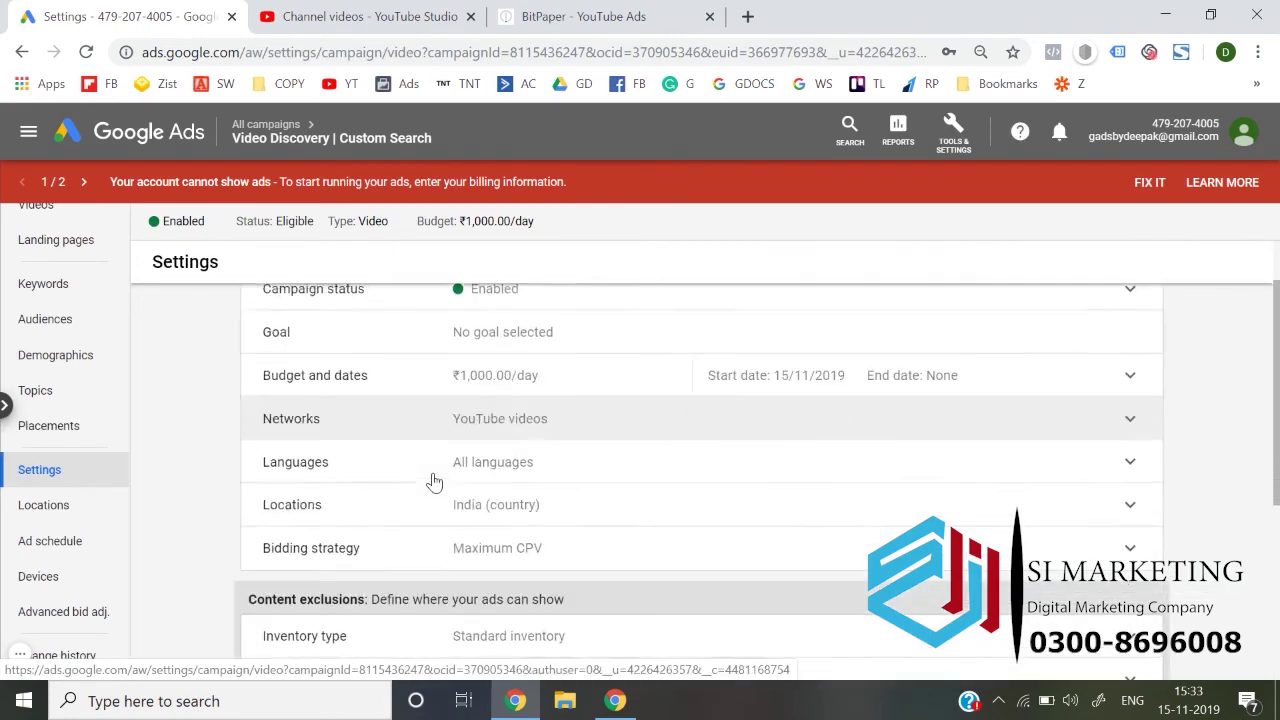
scroll(530, 500, down, 2)
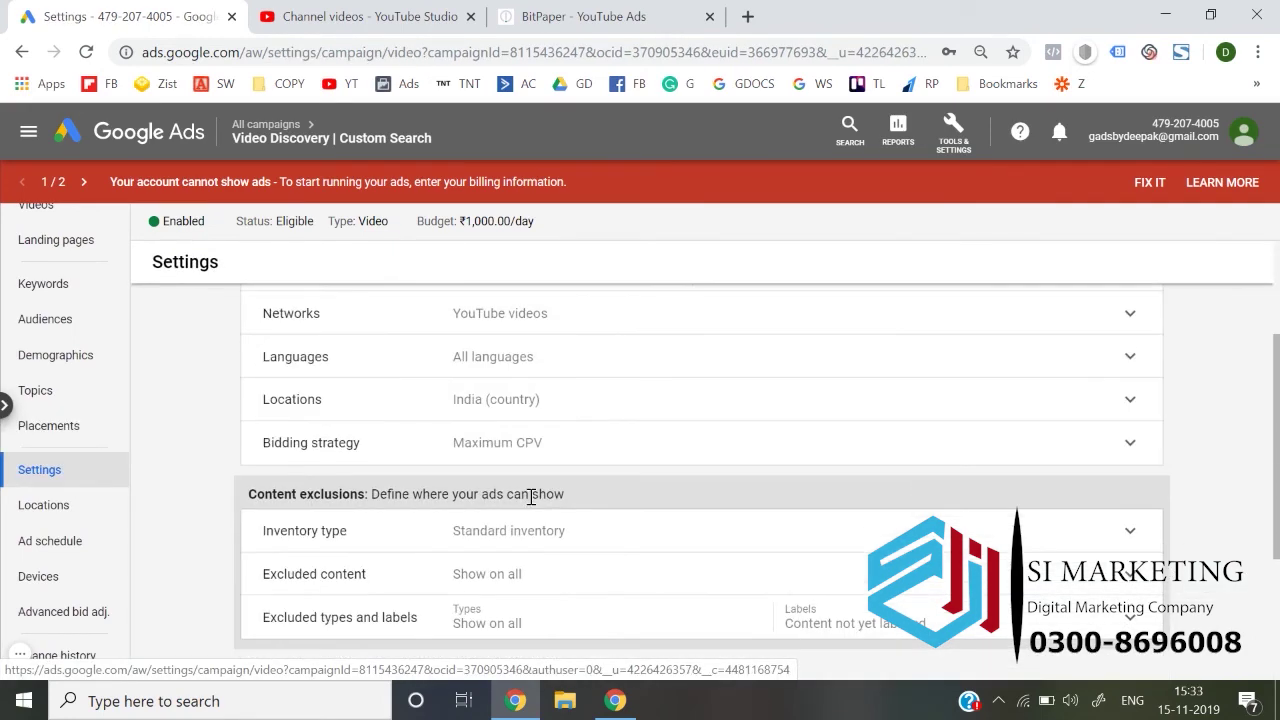
click(517, 436)
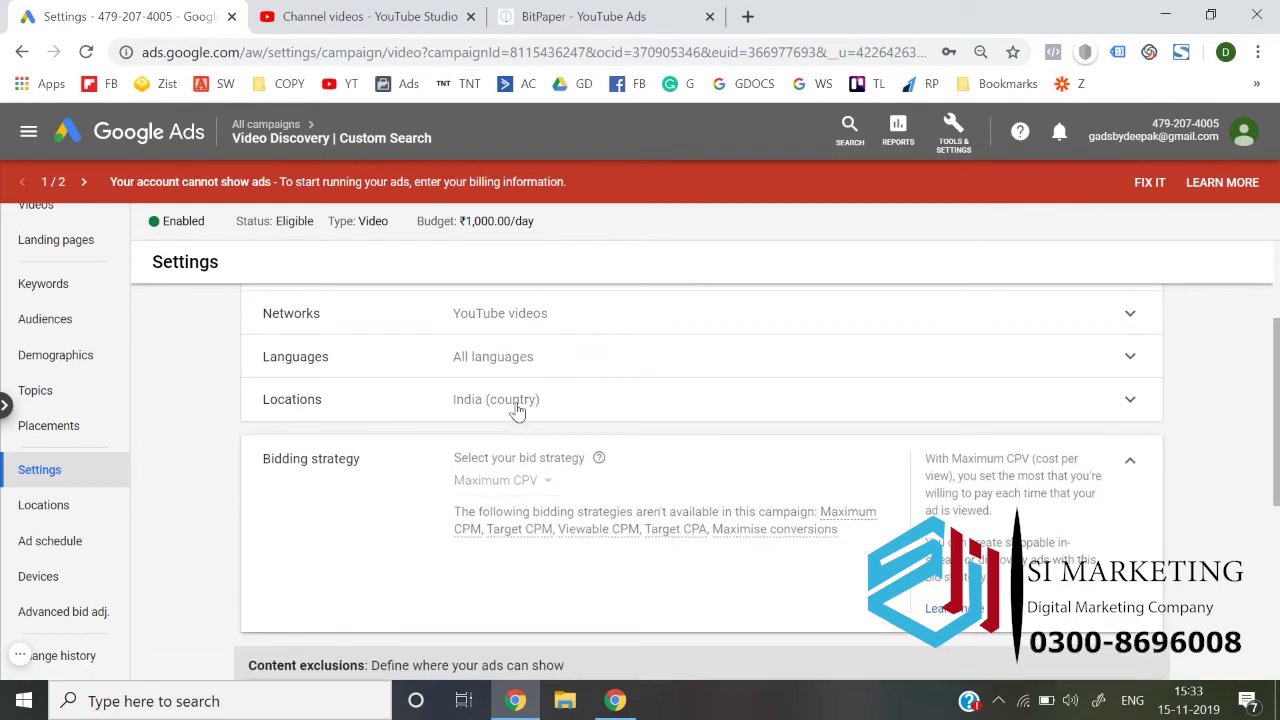
click(517, 410)
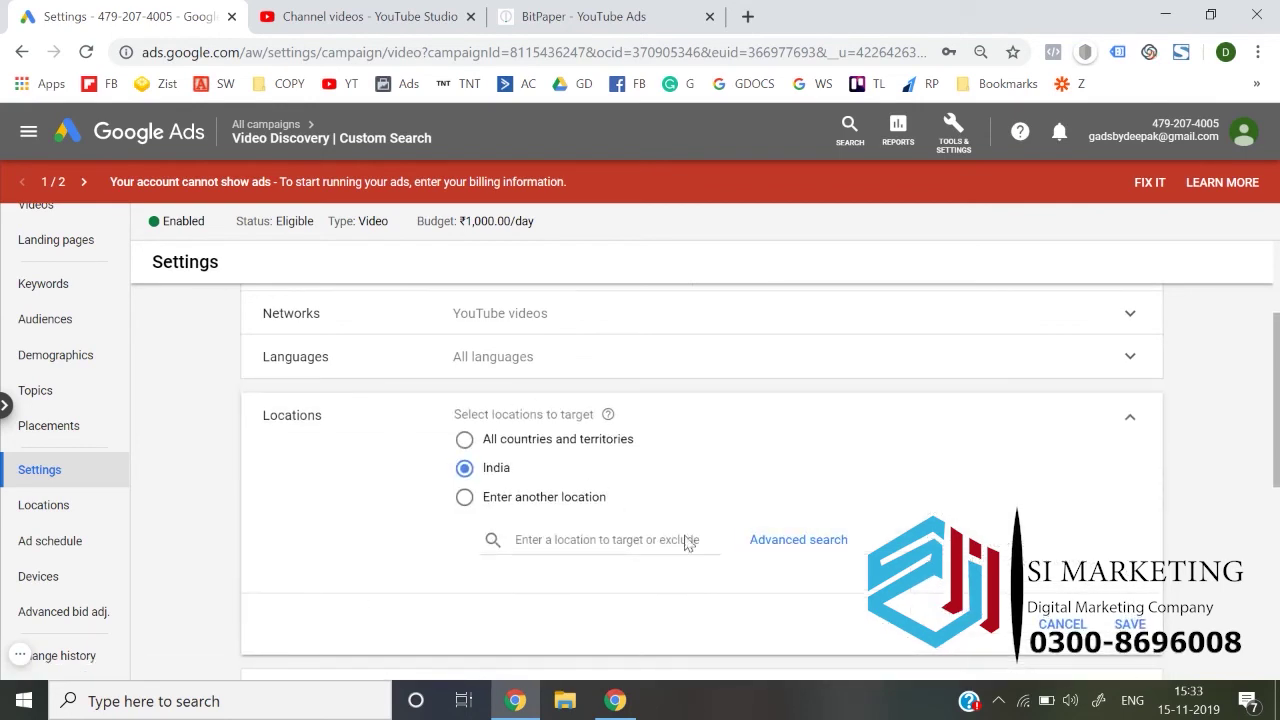
click(503, 356)
scroll(812, 467, up, 2)
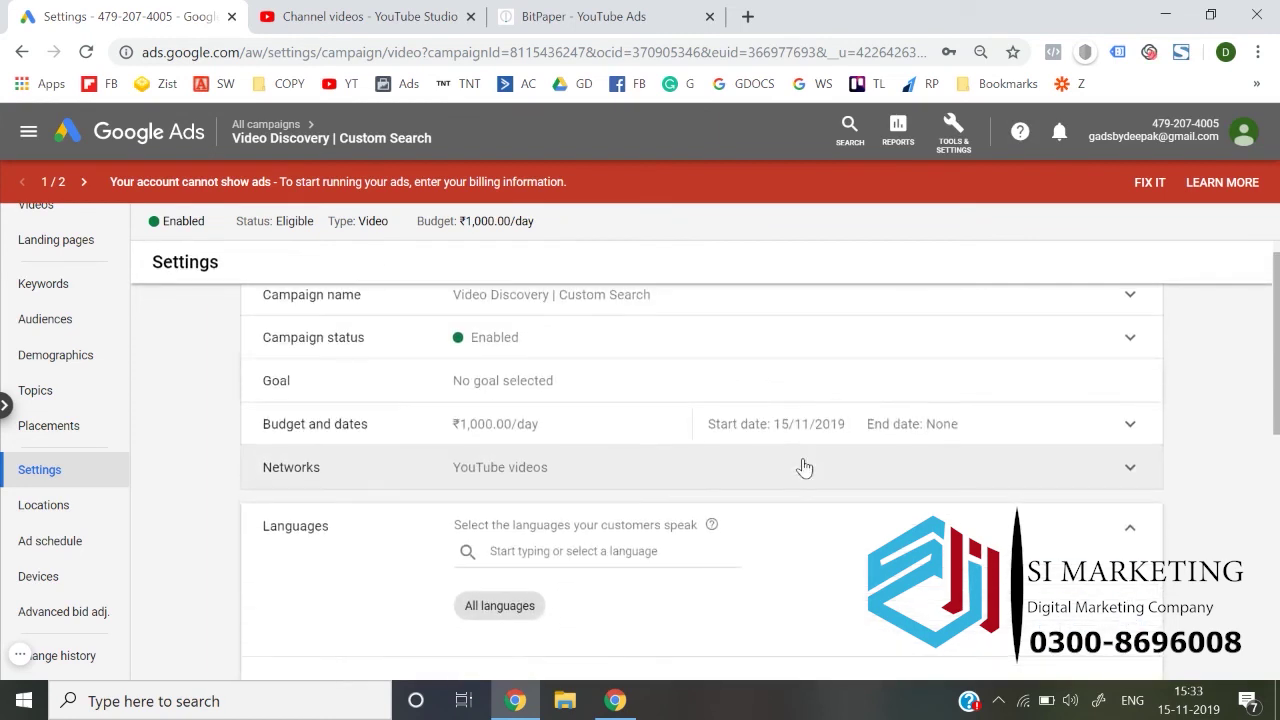
click(631, 480)
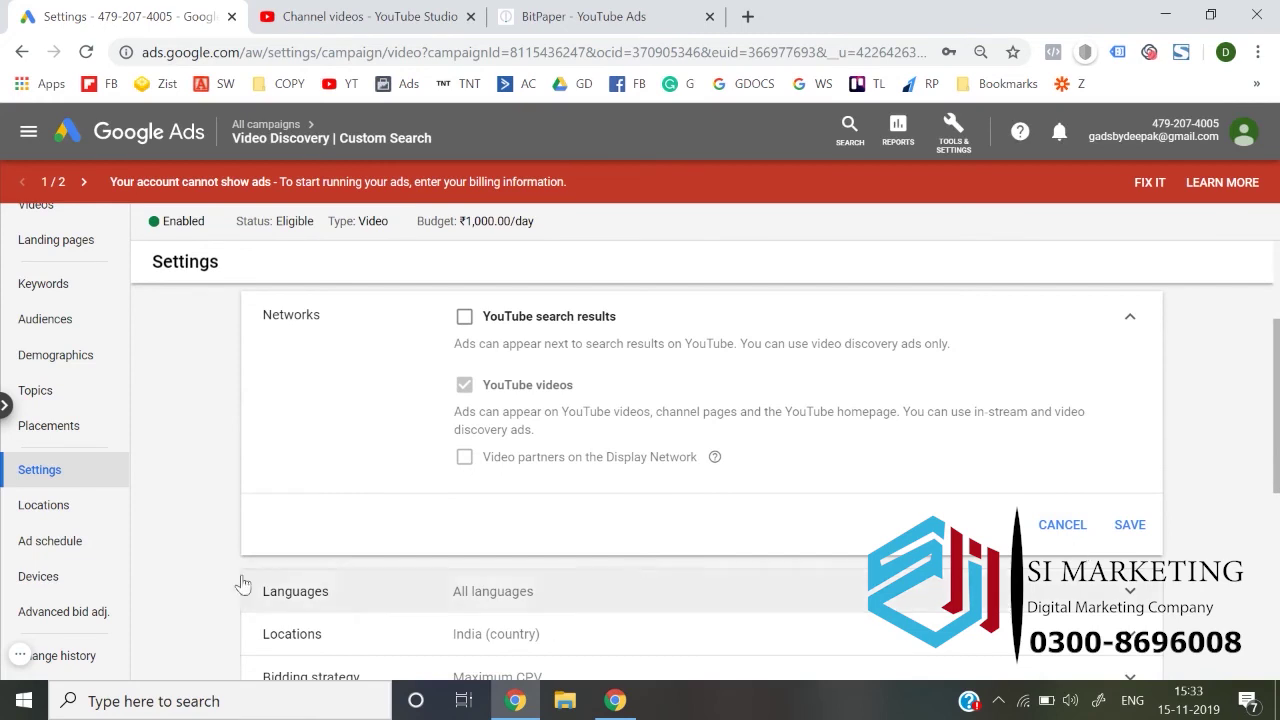
- Check the campaign's targeted and excluded locations, and review its ad schedule
click(108, 512)
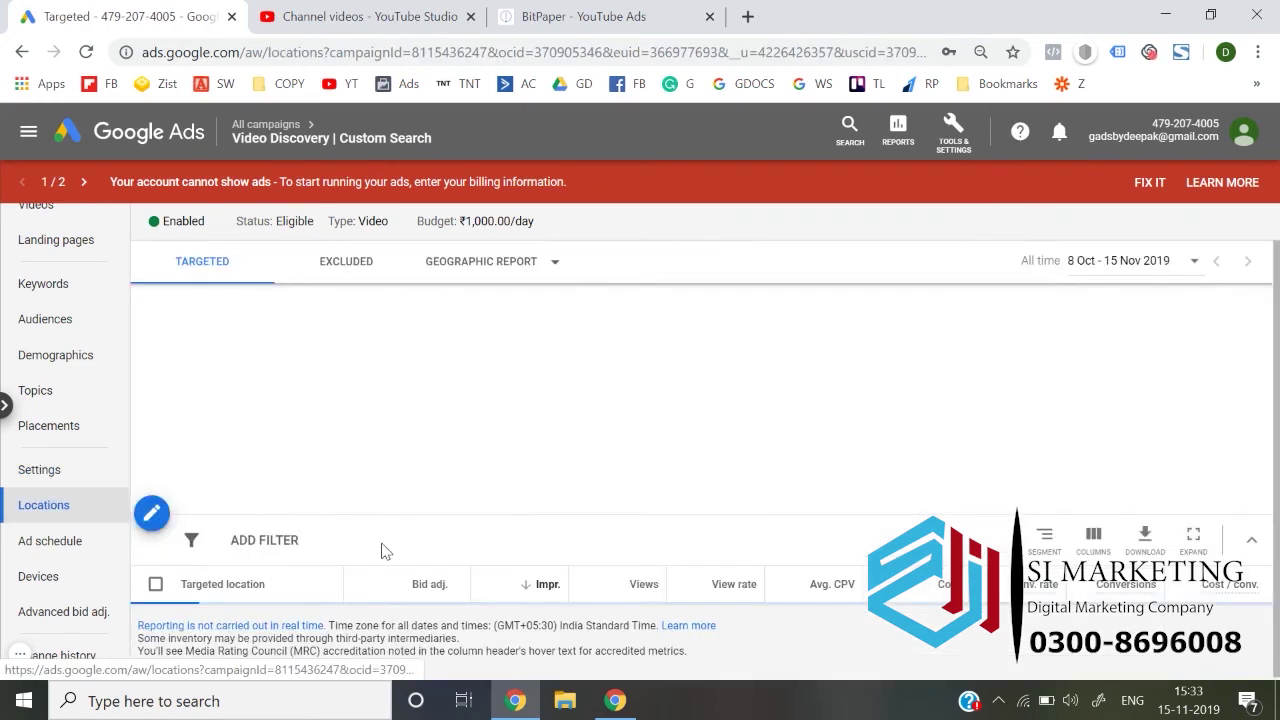
click(348, 264)
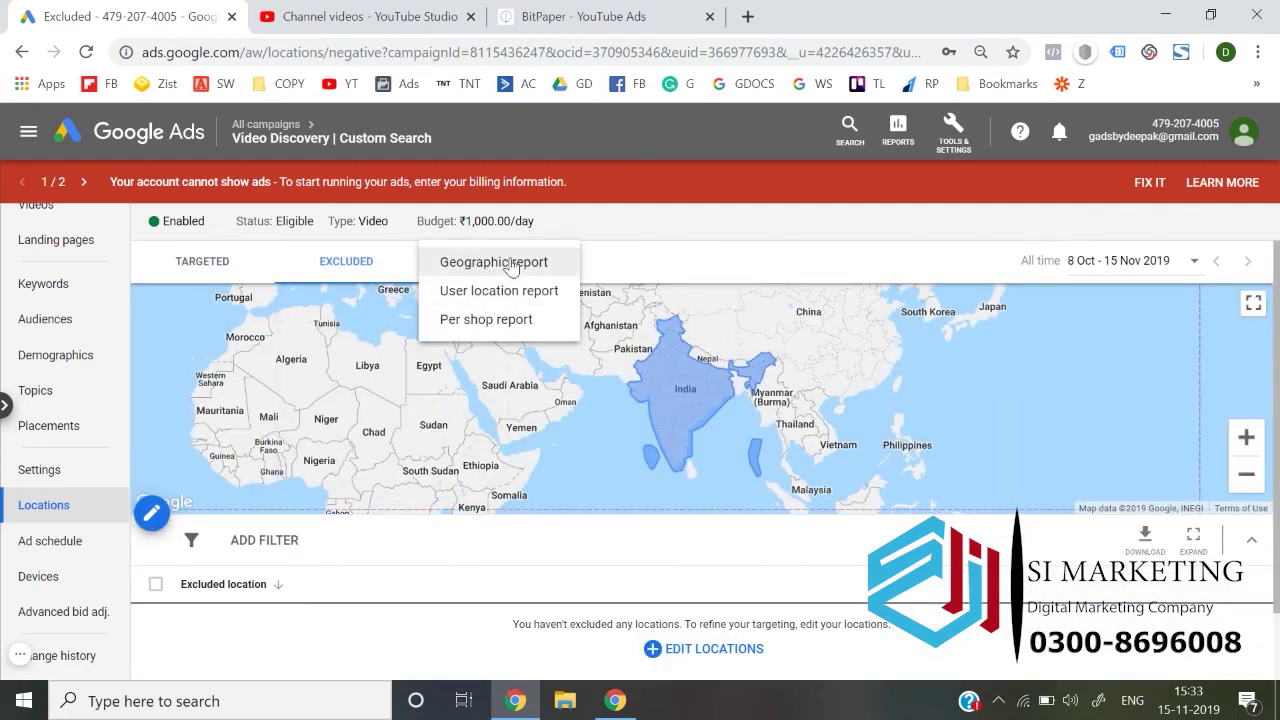
click(75, 537)
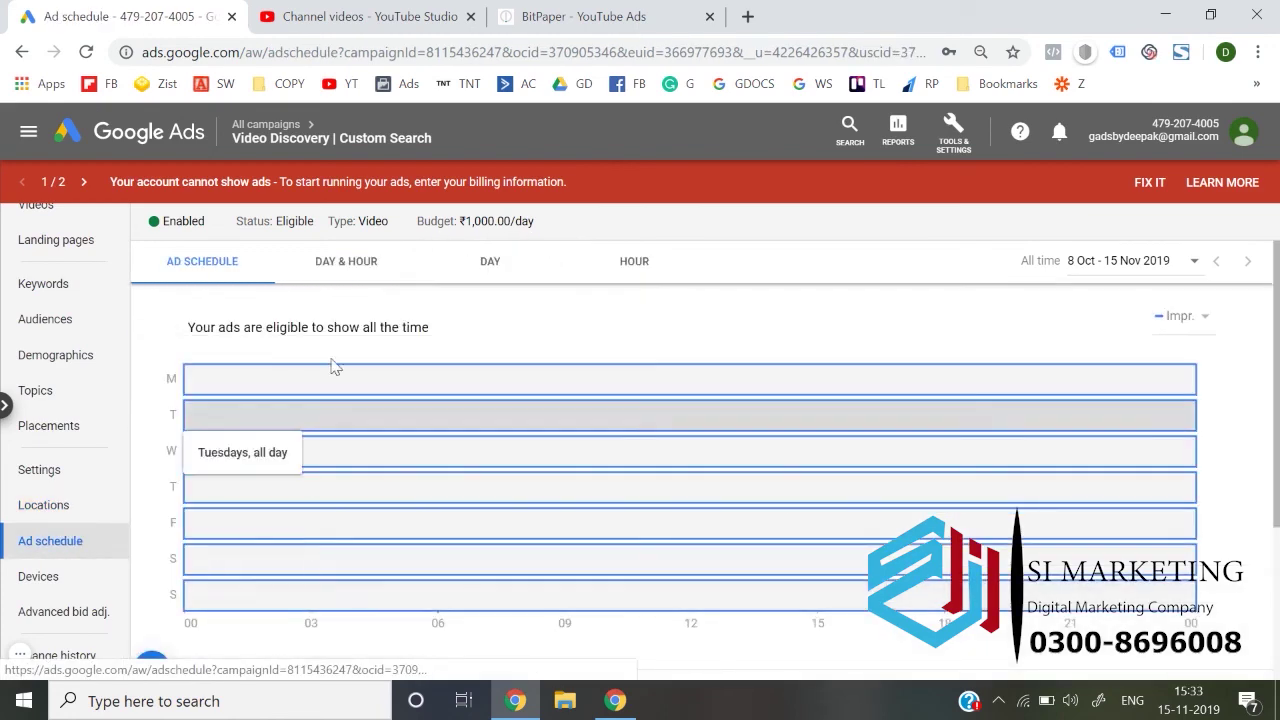
scroll(286, 560, down, 3)
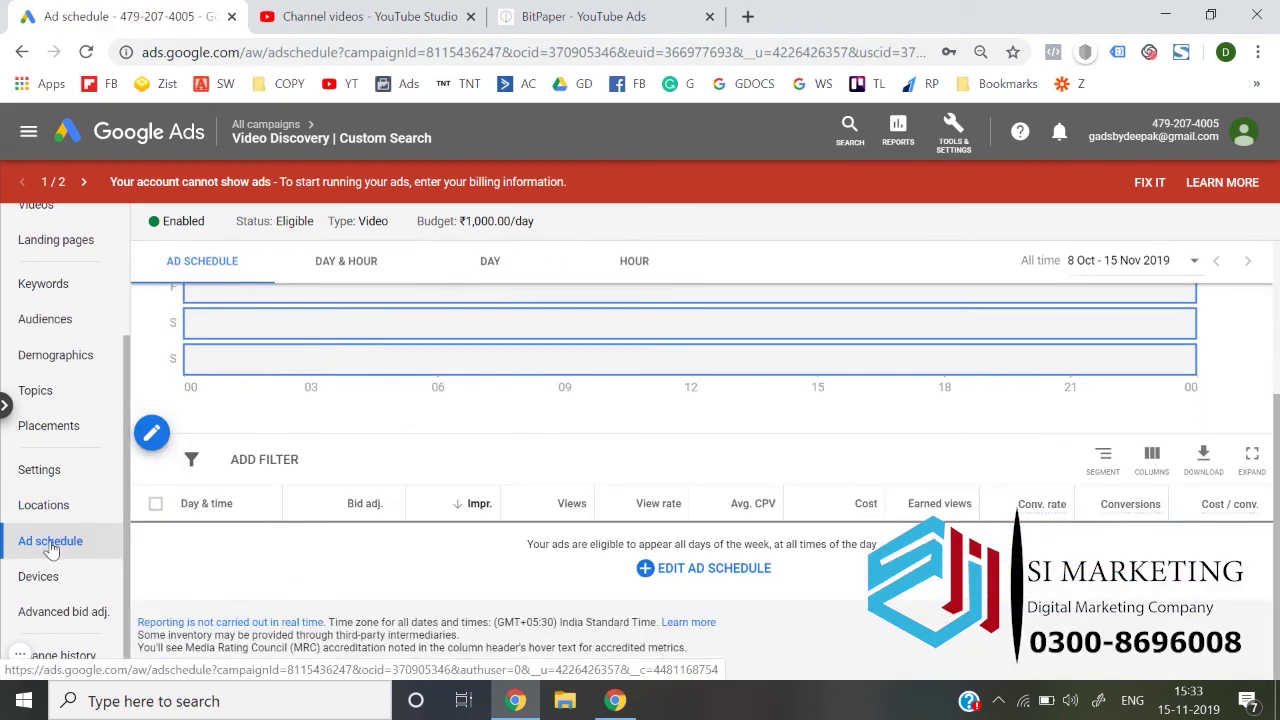
- Review the campaign's devices and its advanced bid adjustments for interactions and top content
click(45, 578)
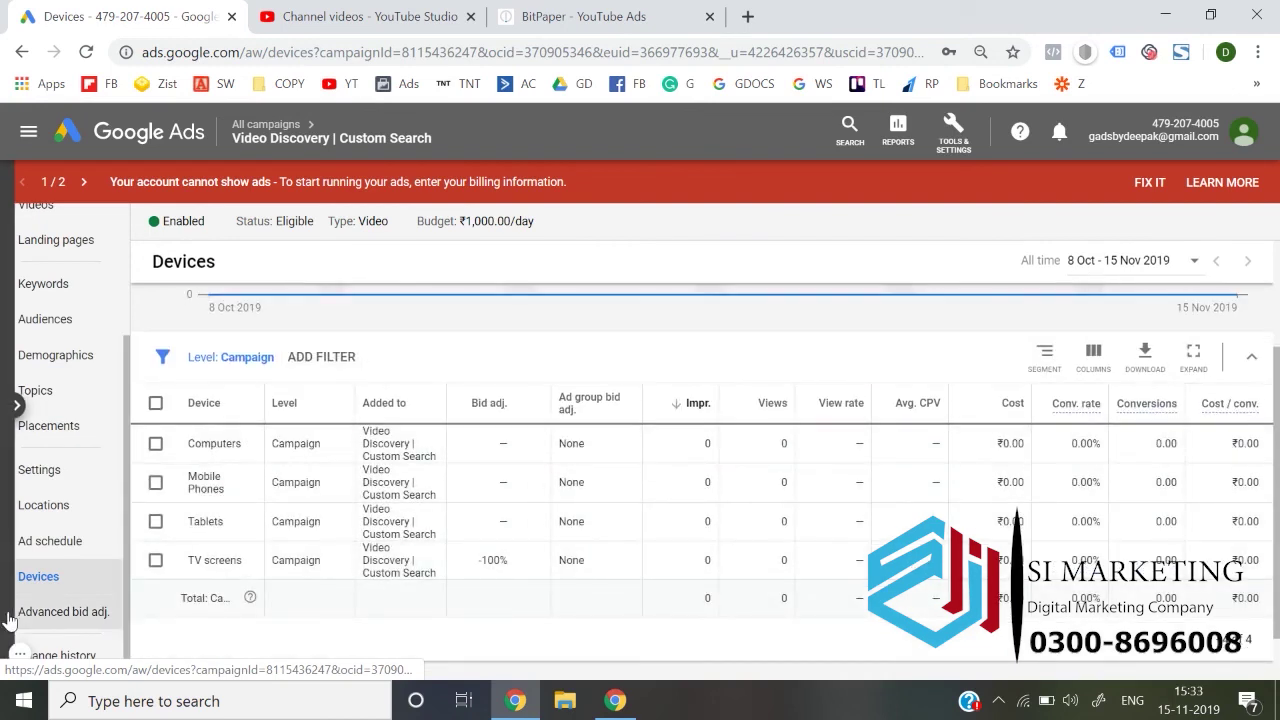
click(88, 611)
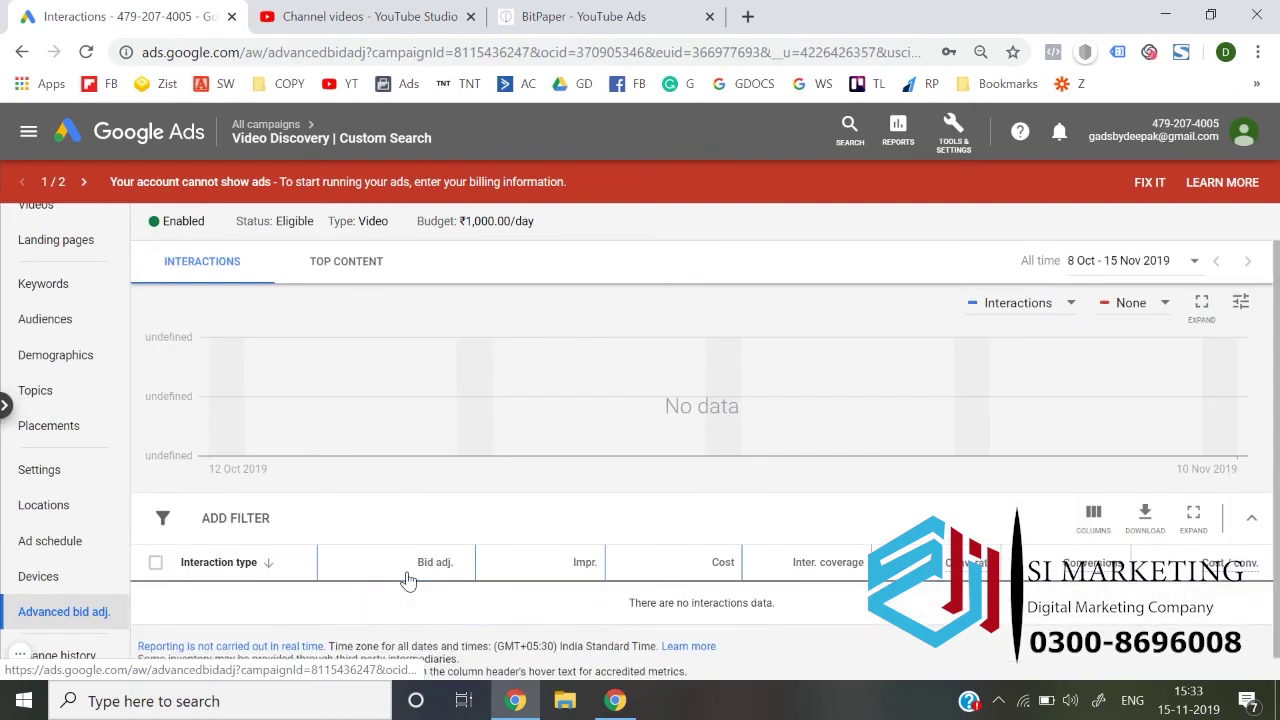
click(368, 264)
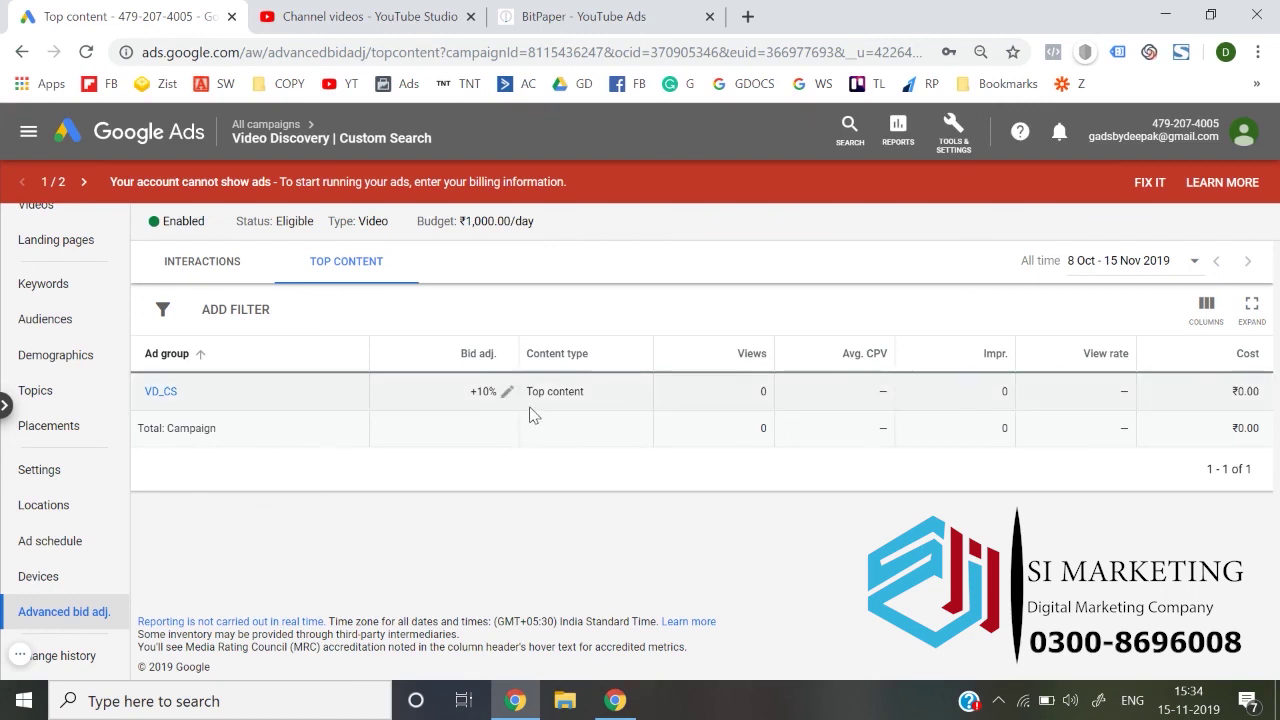
- Examine the campaign's change history
click(45, 655)
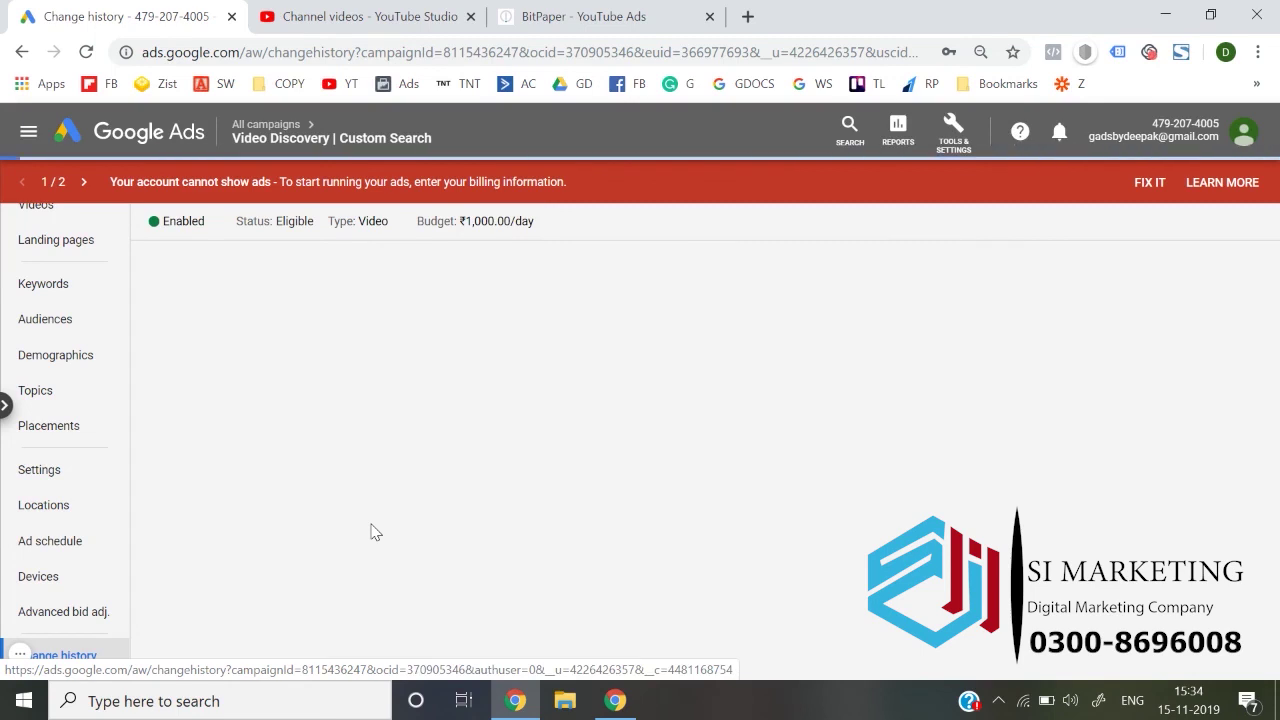
scroll(428, 553, down, 1)
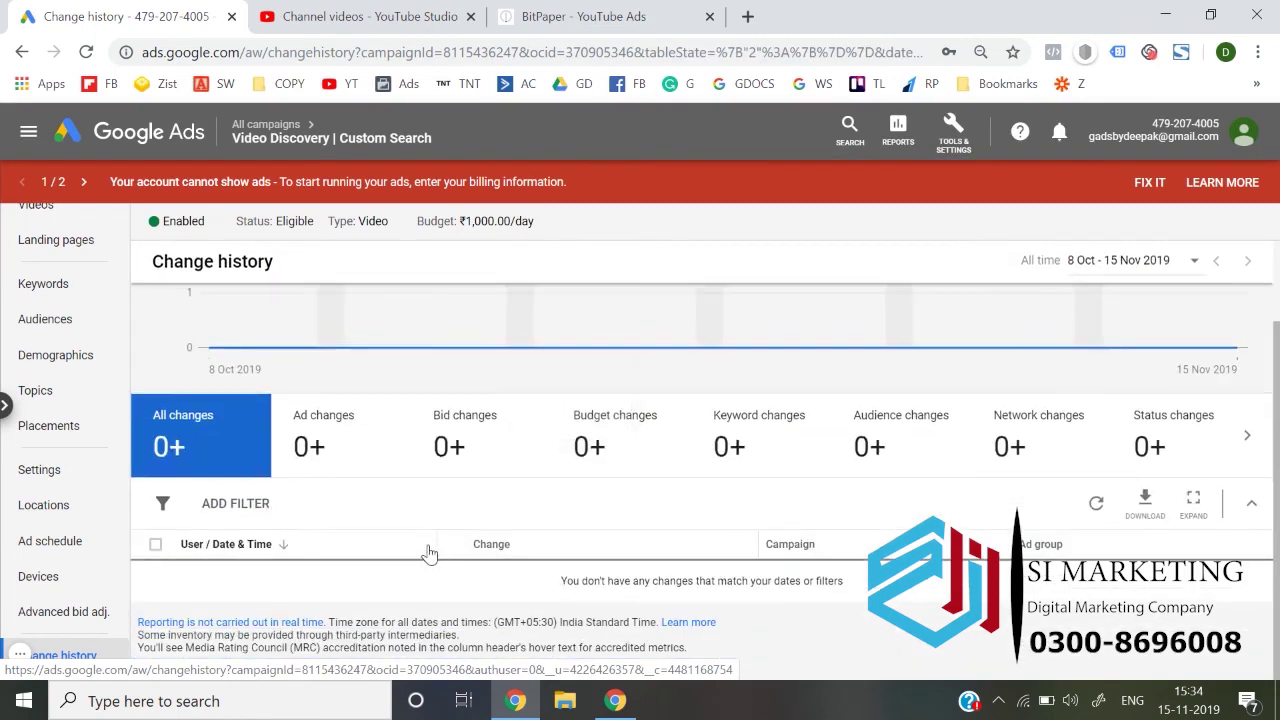
- Return to the account's all-campaigns level and view the campaign list down to the Video Discovery | Custom Search campaign
scroll(432, 553, up, 1)
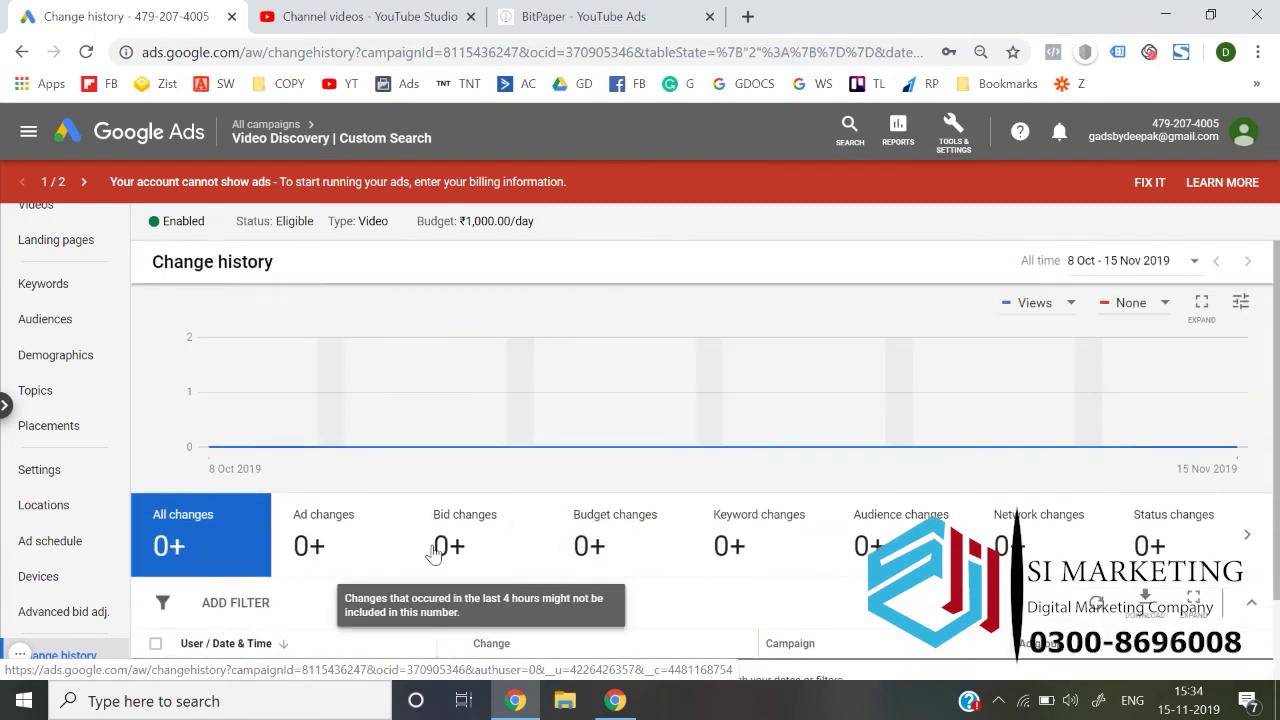
scroll(110, 285, up, 2)
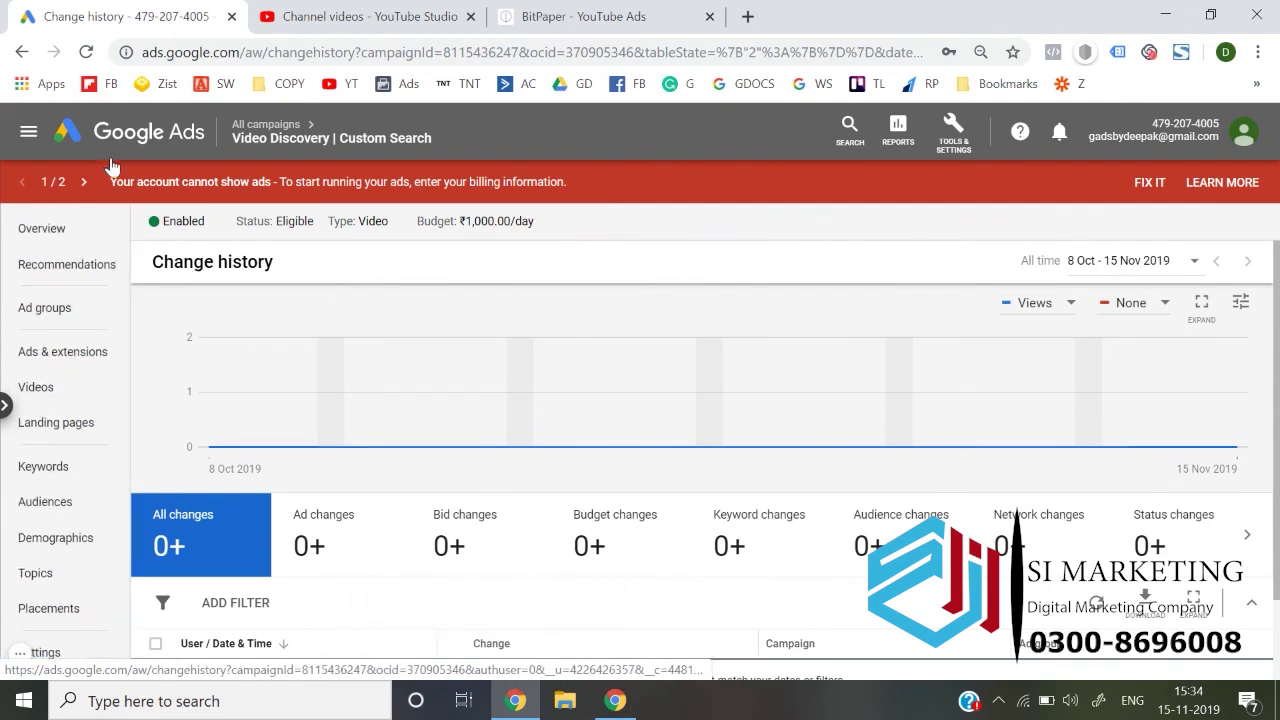
click(118, 143)
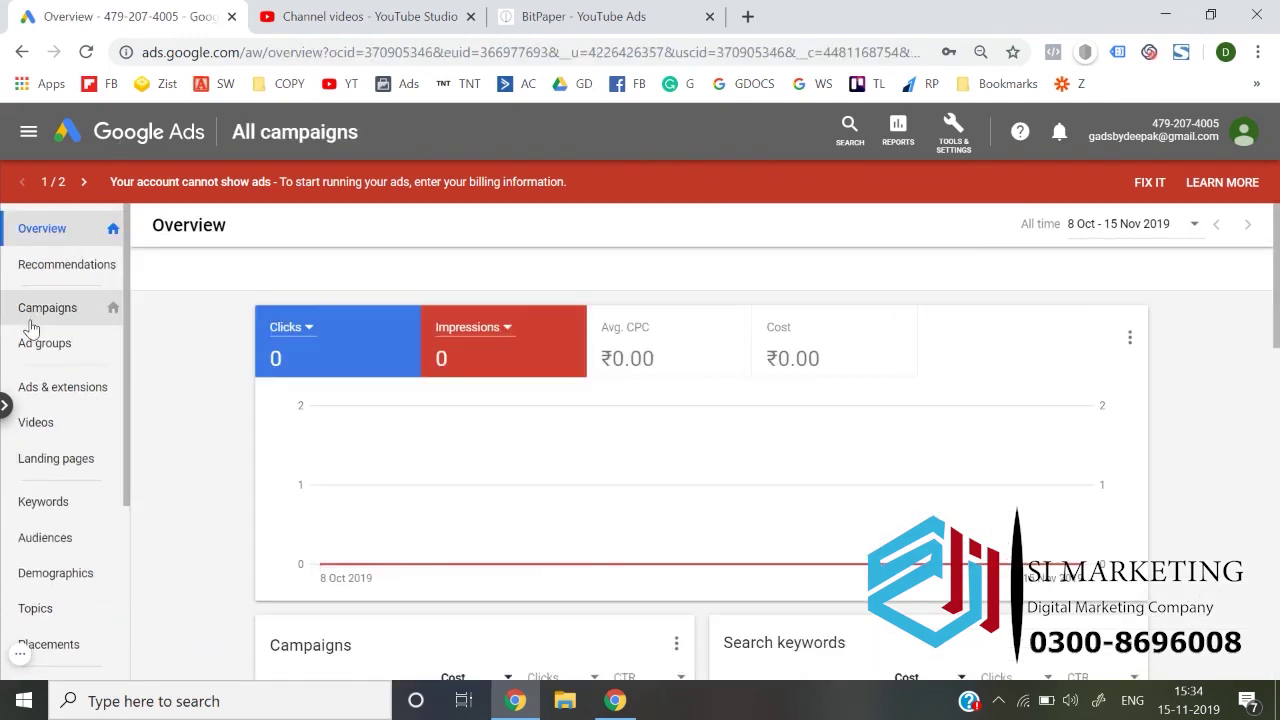
click(31, 322)
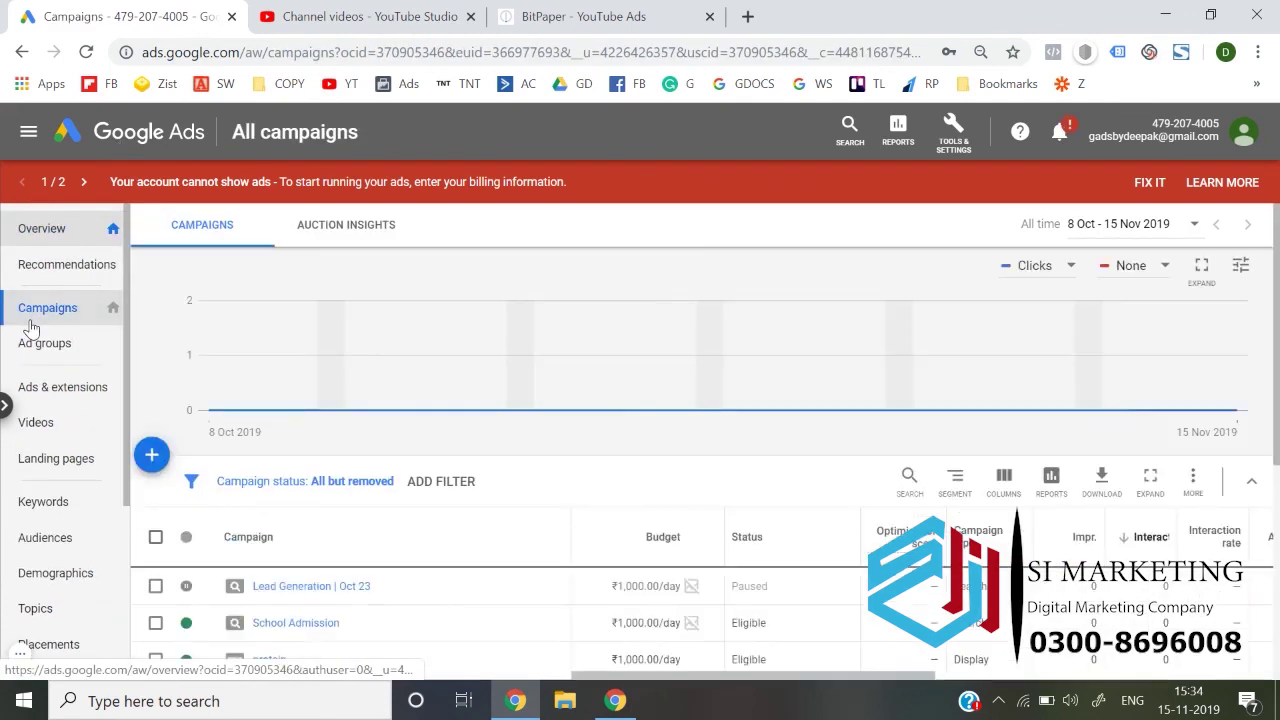
scroll(323, 504, down, 2)
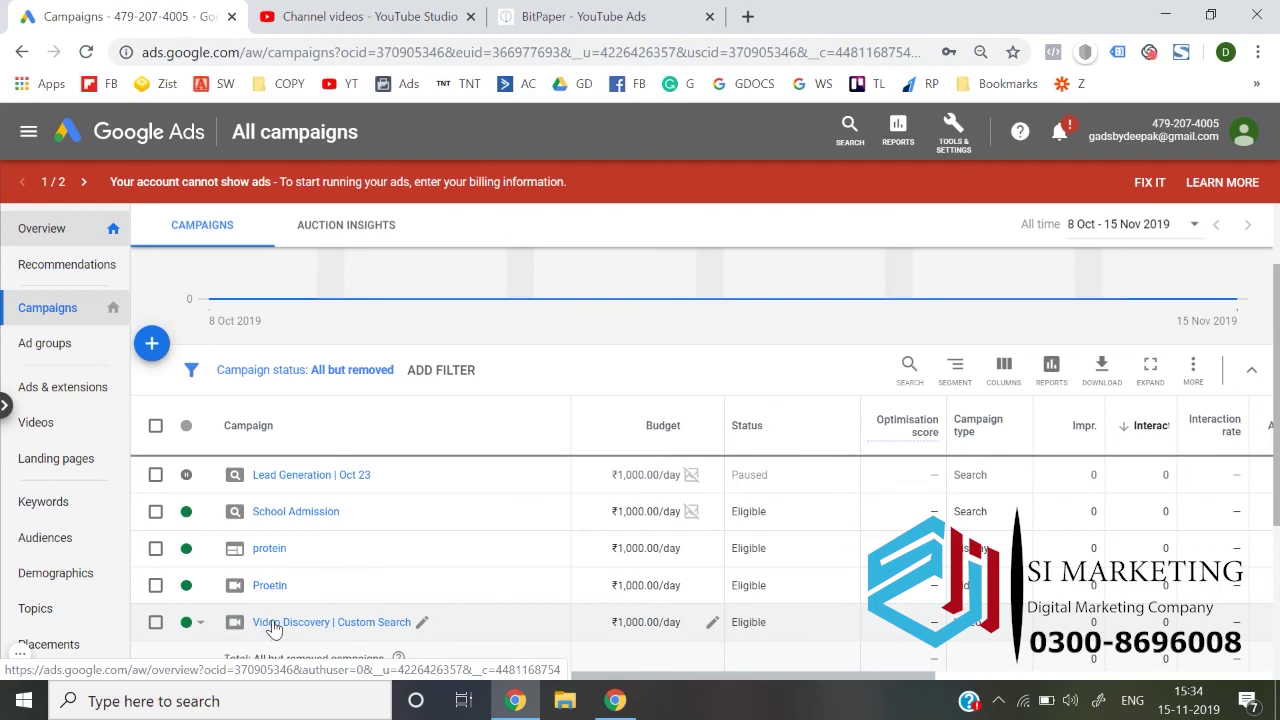
mouse_move(20, 654)
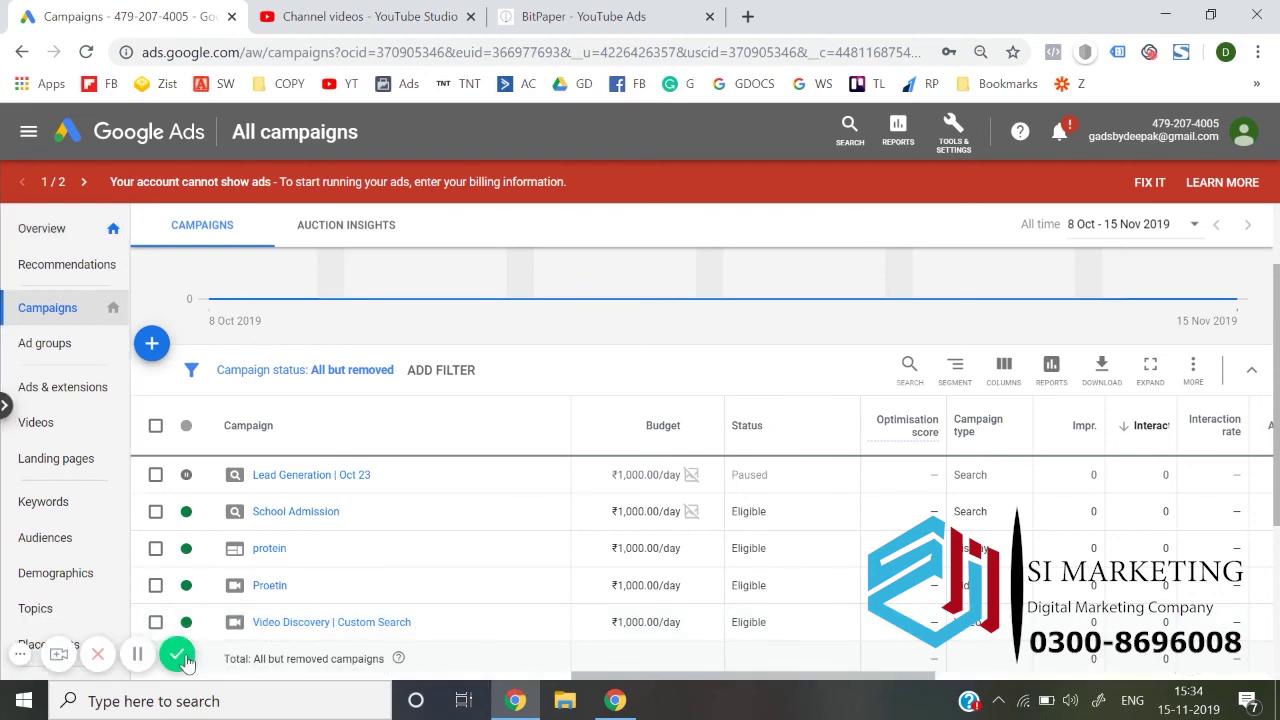